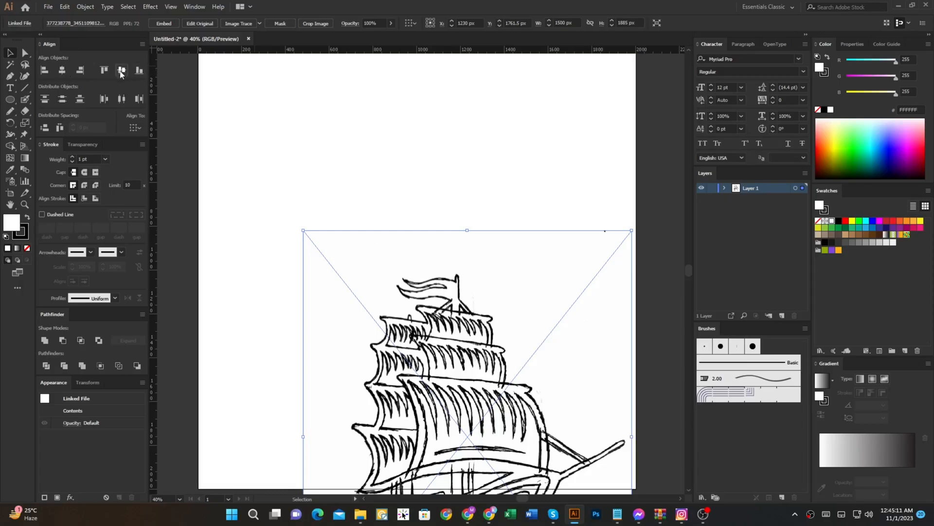
Step: Centre the placed ship sketch on the artboard in both directions and scale it down to about 1040 × 1307 px
left_click(134, 127)
left_click(138, 158)
left_click(65, 73)
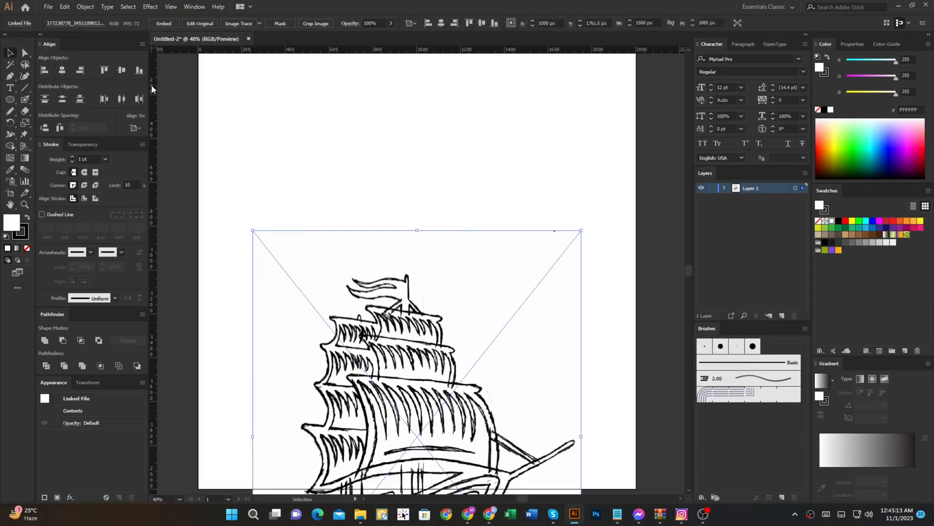
left_click(123, 72)
left_click_drag(582, 270, 531, 270)
left_click_drag(506, 284, 507, 326)
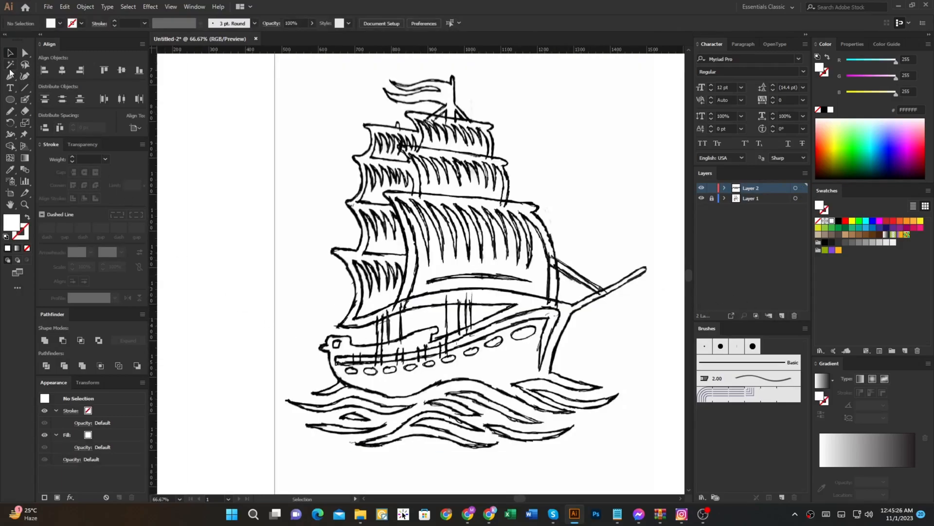
Step: On a new layer above the locked sketch, trace the upper edge of the long left wave below the hull with the Pen tool
left_click(10, 76)
scroll(343, 389, "up", 3)
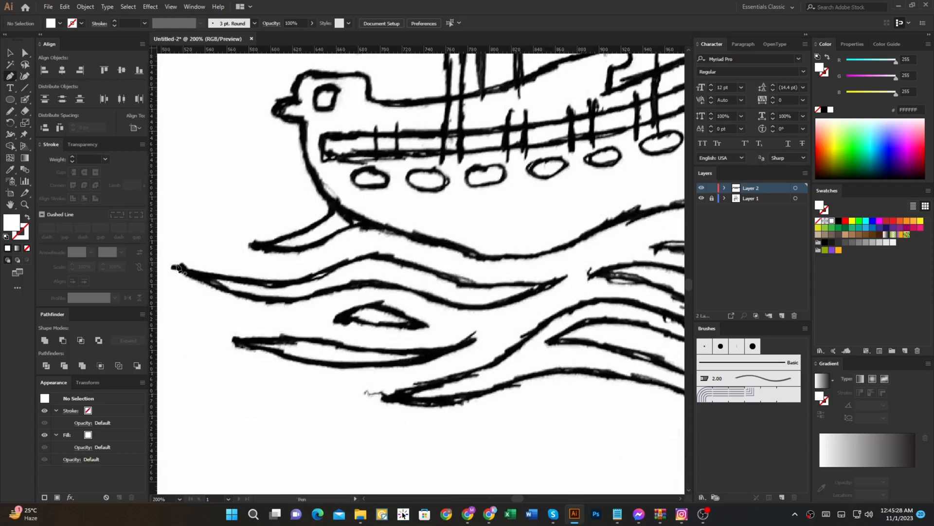
left_click(176, 265)
left_click_drag(329, 285, 334, 283)
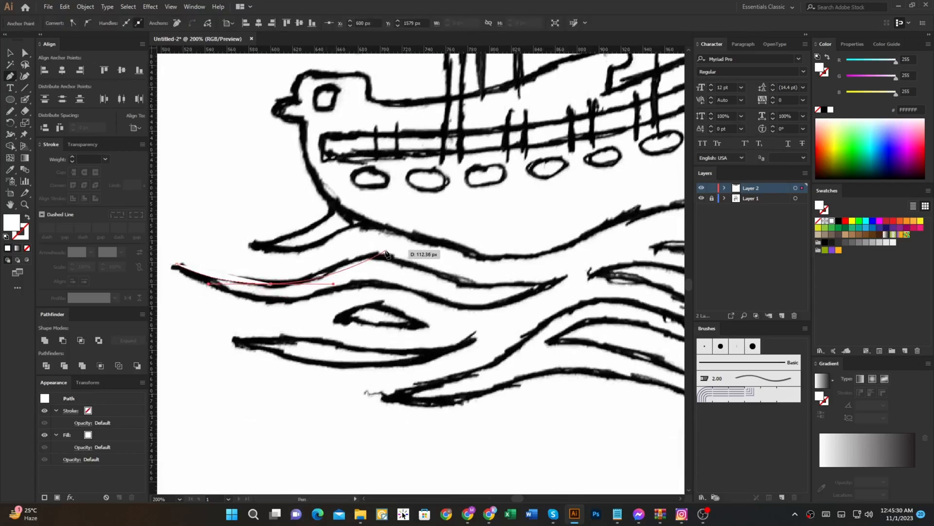
left_click_drag(409, 258, 413, 254)
left_click_drag(473, 283, 655, 238)
Step: Trace the long left wave's lower edge back to its left tip and close it as a white-filled shape without stroke
left_click_drag(565, 274, 425, 307)
left_click_drag(369, 280, 319, 275)
key("shift+x")
scroll(456, 311, "up", 2)
left_click_drag(395, 306, 417, 305)
scroll(418, 306, "down", 2)
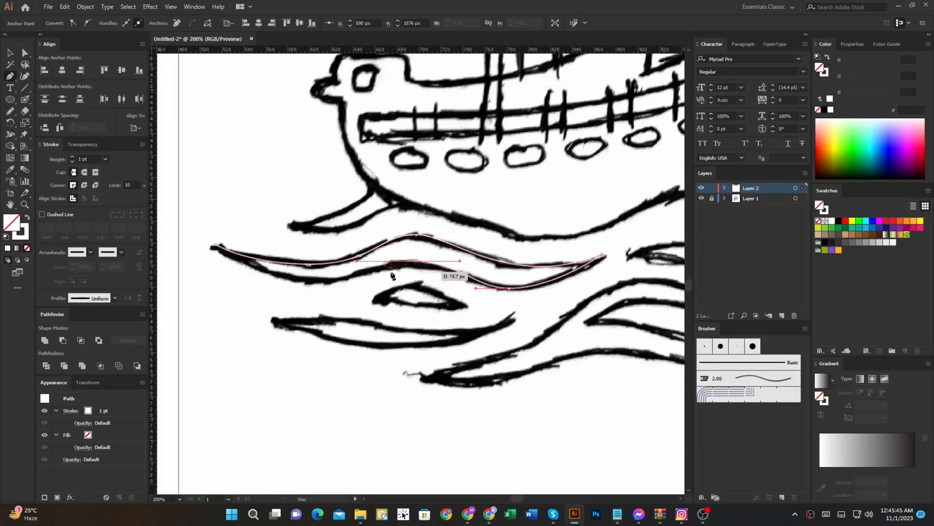
scroll(214, 247, "left", 5)
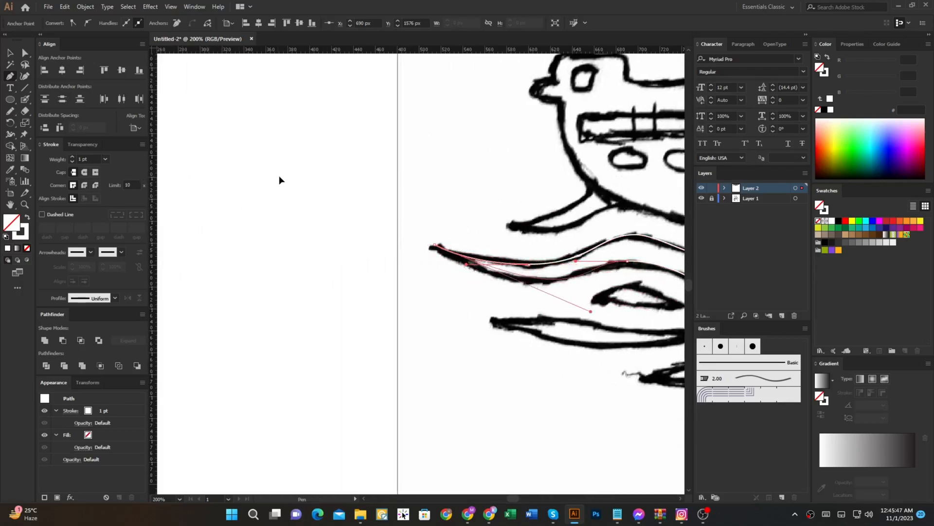
scroll(241, 227, "down", 2)
key("shift+x")
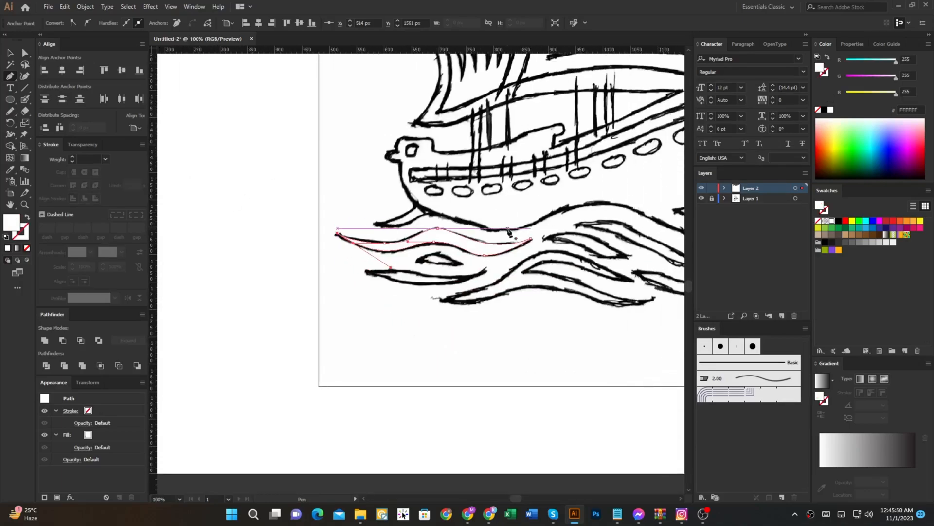
Step: Trace the short curved wave just to the right of the long left wave as a closed white shape
scroll(464, 257, "up", 2)
left_click_drag(465, 257, 327, 277)
left_click(413, 298, "ctrl")
left_click_drag(413, 299, 249, 364)
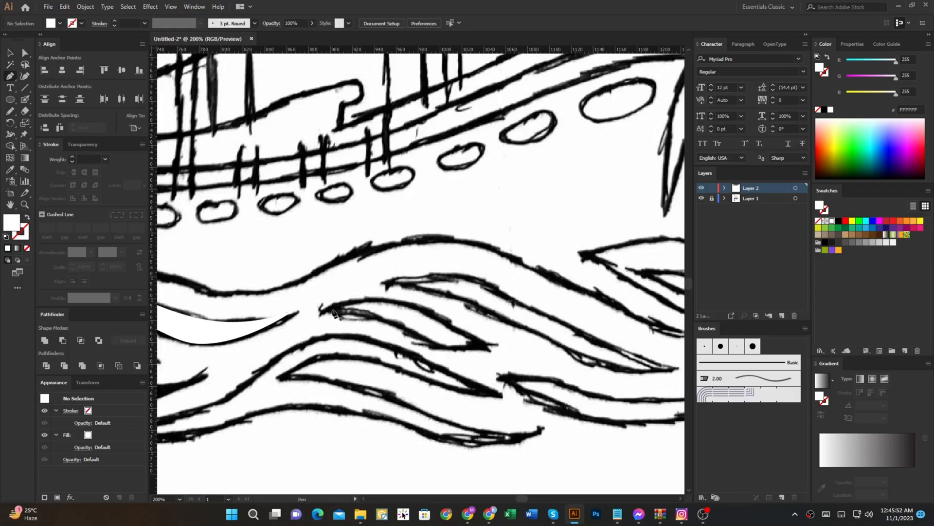
left_click(334, 310)
scroll(416, 308, "up", 1)
left_click_drag(450, 319, 474, 332)
left_click_drag(524, 367, 540, 373)
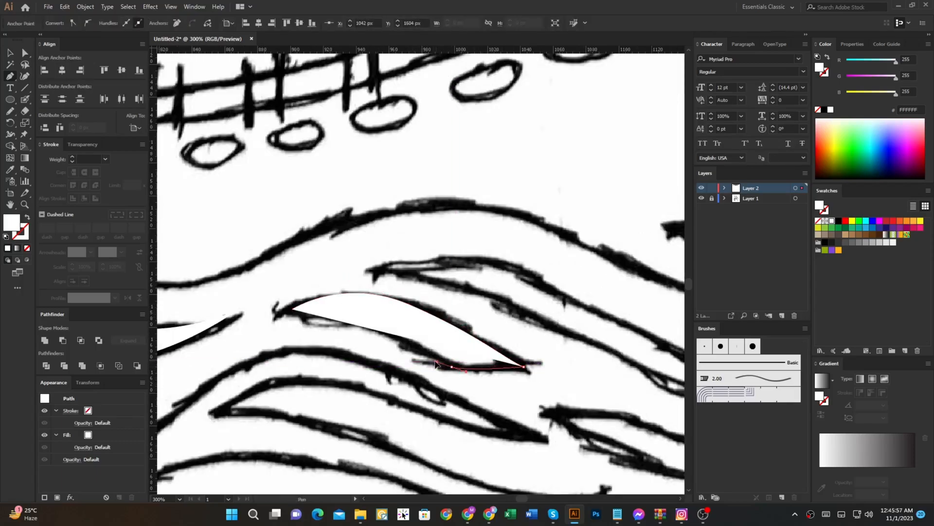
left_click_drag(292, 309, 204, 302)
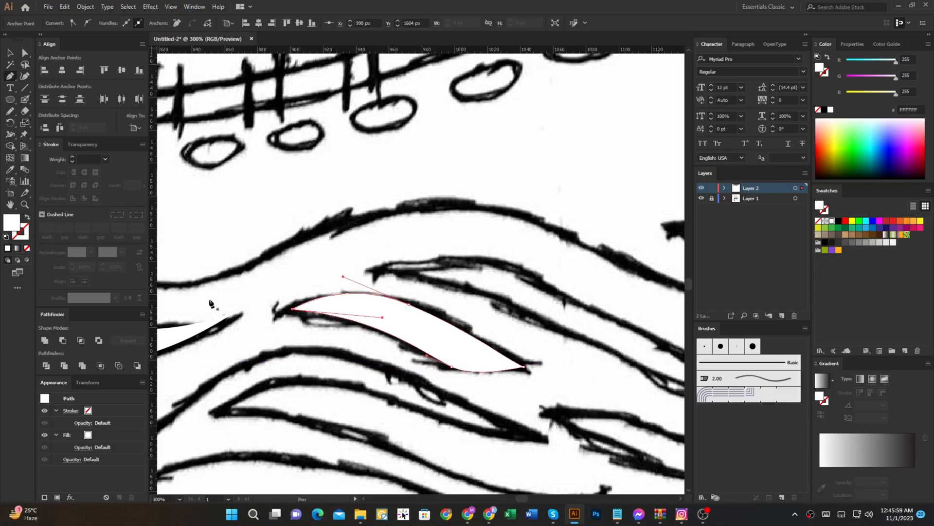
Step: Start the large bottom wave's outline at its upper right tip and trace over the crest
scroll(475, 302, "down", 2)
left_click_drag(479, 341, 461, 326)
left_click(461, 326, "ctrl")
scroll(382, 325, "up", 1)
left_click_drag(380, 325, 489, 321)
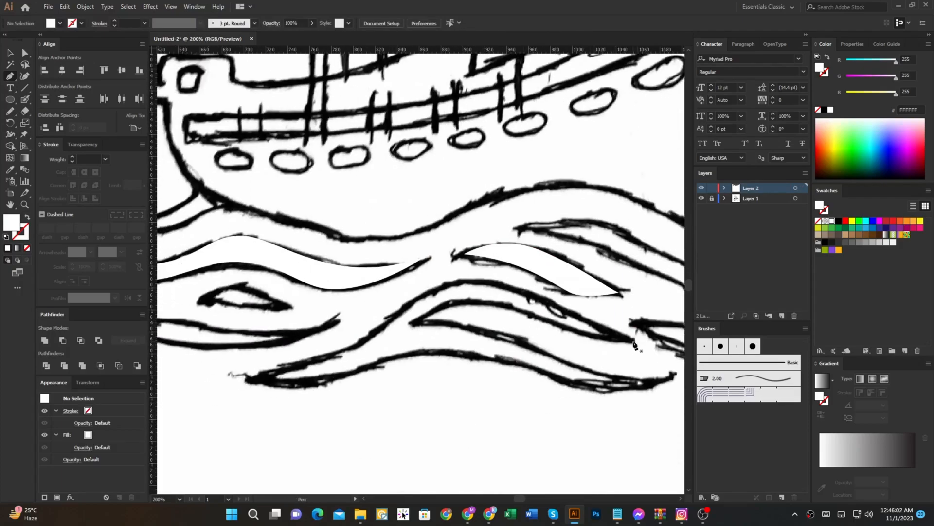
left_click(633, 341)
scroll(565, 314, "up", 1)
left_click_drag(533, 295, 486, 272)
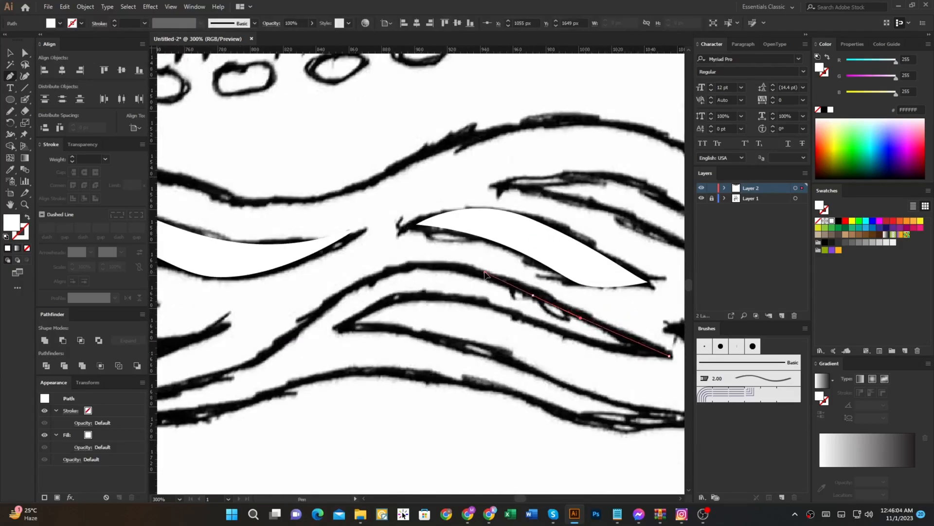
left_click_drag(344, 291, 457, 309)
Step: Continue the large bottom wave's outline down to its left tip, redrawing the curve there and ending in a sharp corner
left_click_drag(274, 364, 156, 390)
scroll(159, 389, "down", 1)
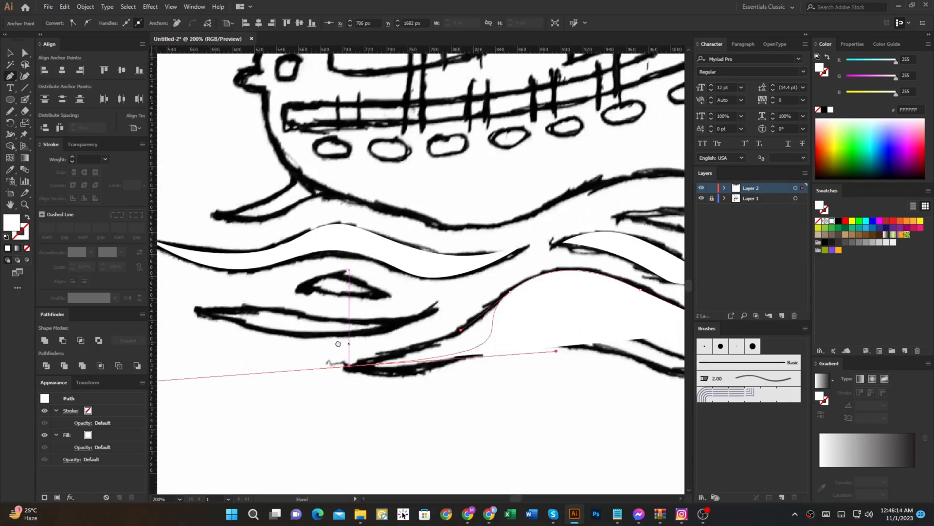
key("ctrl+z")
mouse_move(344, 366)
left_mouse_down()
mouse_move(230, 392)
mouse_move(284, 372)
mouse_move(264, 375)
mouse_move(359, 376)
left_mouse_up()
left_click(344, 366)
Step: Swap fill and stroke to see the sketch, and trace the large bottom wave's lower edge to its lower right tip
key("shift+x")
left_click_drag(452, 349, 508, 354)
left_click_drag(475, 365, 324, 369)
left_click_drag(429, 385, 473, 398)
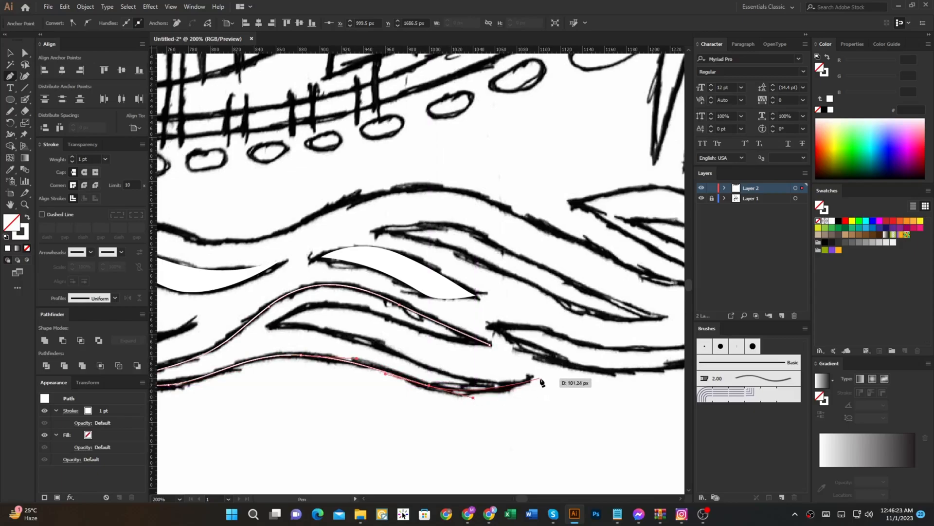
left_click_drag(408, 369, 404, 358)
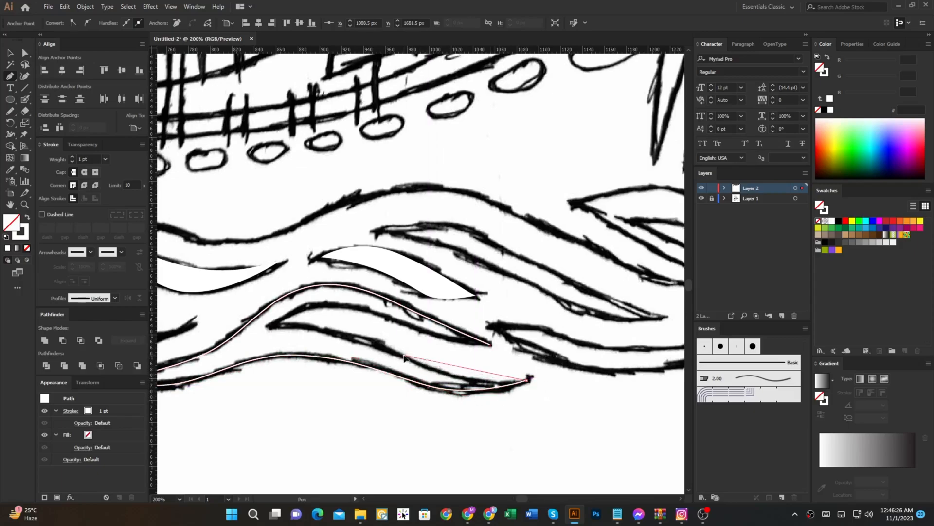
Step: Trace the inner notch of the large bottom wave, close the outline and restore its white fill
left_click_drag(267, 328, 388, 310)
mouse_move(490, 345)
left_mouse_down()
mouse_move(531, 343)
mouse_move(348, 357)
left_mouse_up()
scroll(523, 346, "down", 1)
key("shift+x")
left_click(562, 346, "ctrl")
Step: Trace the crescent-shaped wave at the lower right of the sea as a closed white-filled shape
scroll(348, 357, "up", 1)
left_click(267, 337)
left_click_drag(398, 380, 466, 381)
left_click(516, 347)
key("shift+x")
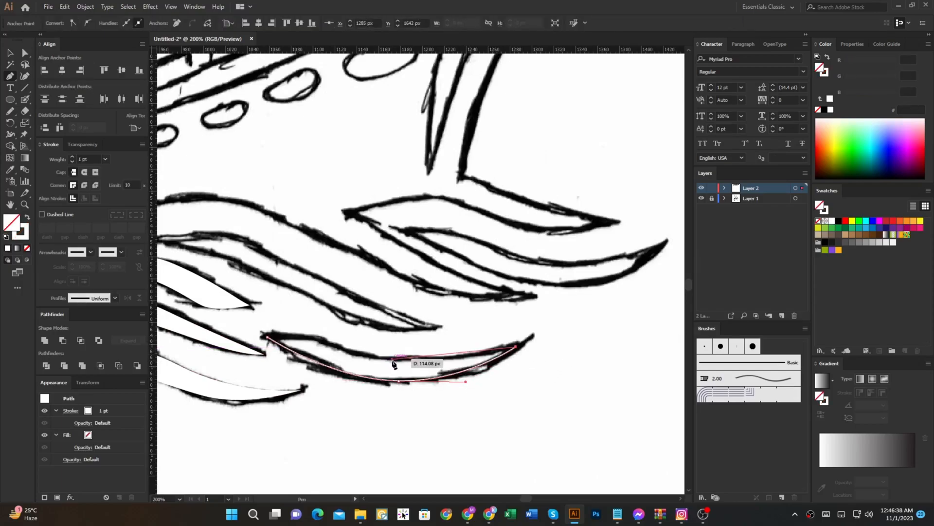
left_click_drag(395, 359, 343, 351)
left_click_drag(267, 337, 224, 336)
left_click(291, 310, "ctrl")
left_click_drag(296, 307, 447, 367)
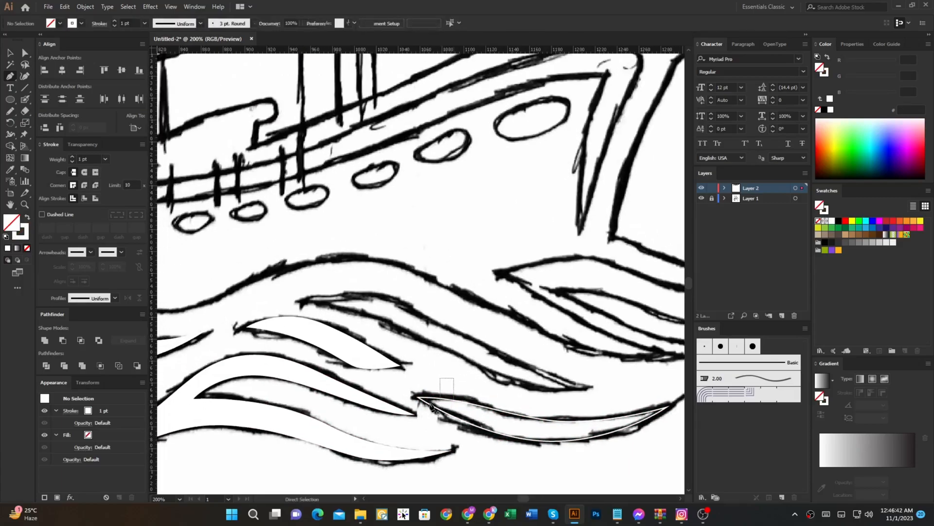
left_click(452, 399, "ctrl")
key("shift+x")
Step: Trace the long diagonal wave above the lower right crescent as a closed white shape
left_click(310, 300, "ctrl")
left_click(307, 298)
left_click_drag(395, 323, 437, 343)
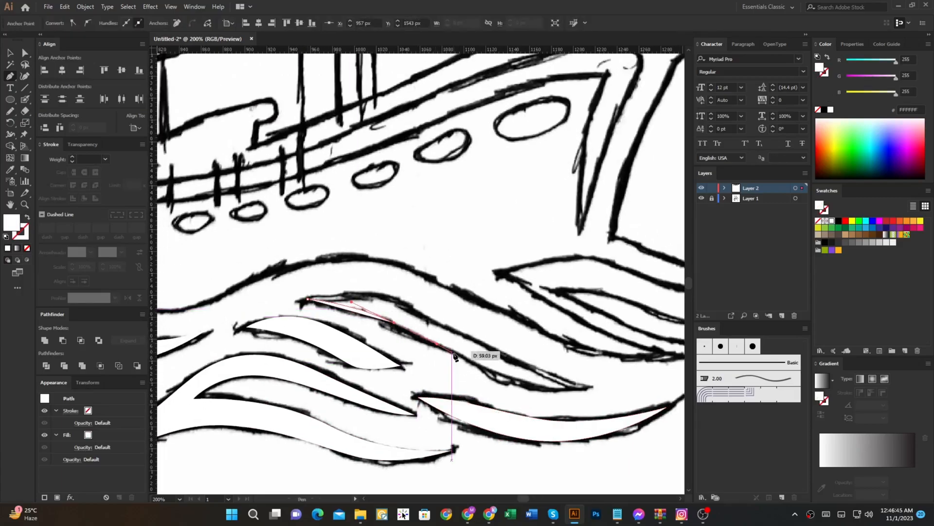
left_click_drag(587, 388, 657, 377)
left_click(587, 388)
left_click_drag(461, 335, 430, 318)
left_click_drag(307, 298, 217, 314)
left_click(393, 276, "ctrl")
Step: Trace the far right upturned wave below the bow as a closed shape and give it a white fill
left_click_drag(508, 276, 278, 319)
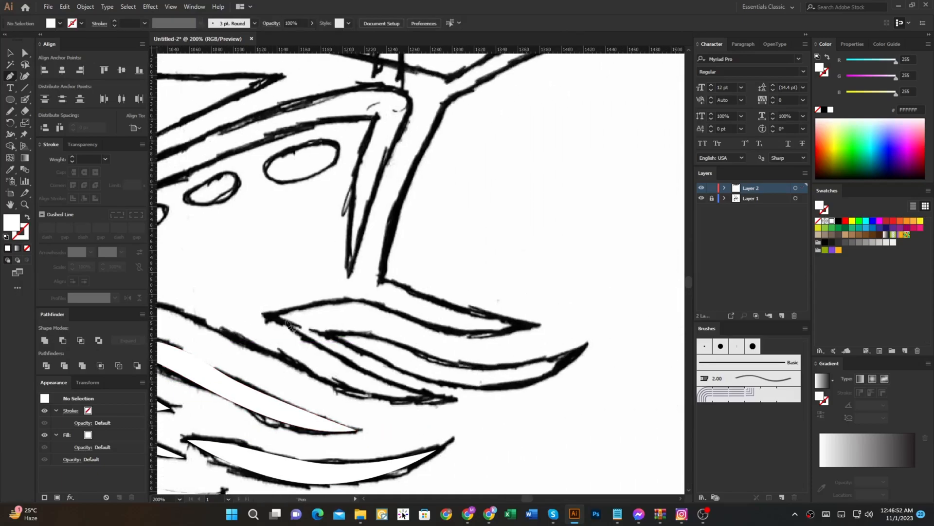
left_click(333, 336)
left_click_drag(409, 368, 452, 379)
left_click_drag(586, 345, 645, 279)
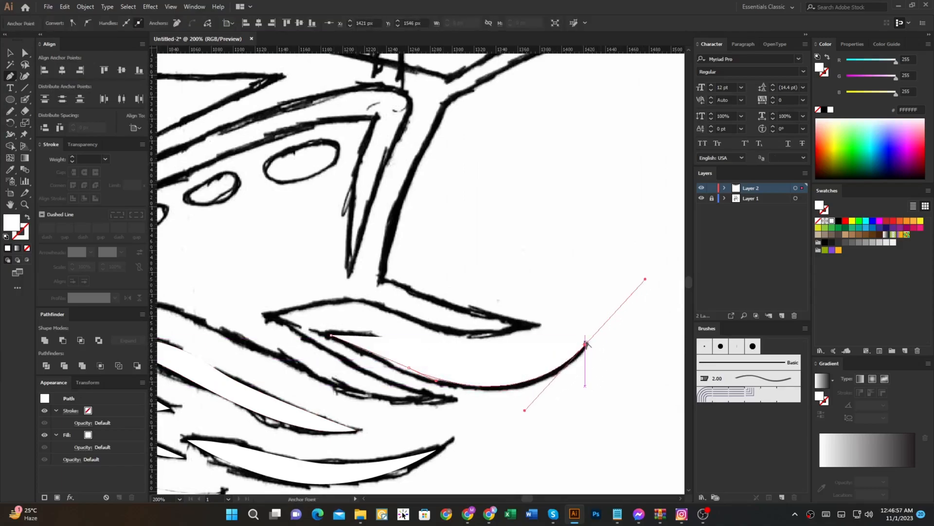
left_click(585, 345)
key("shift+x")
left_click_drag(476, 367, 469, 368)
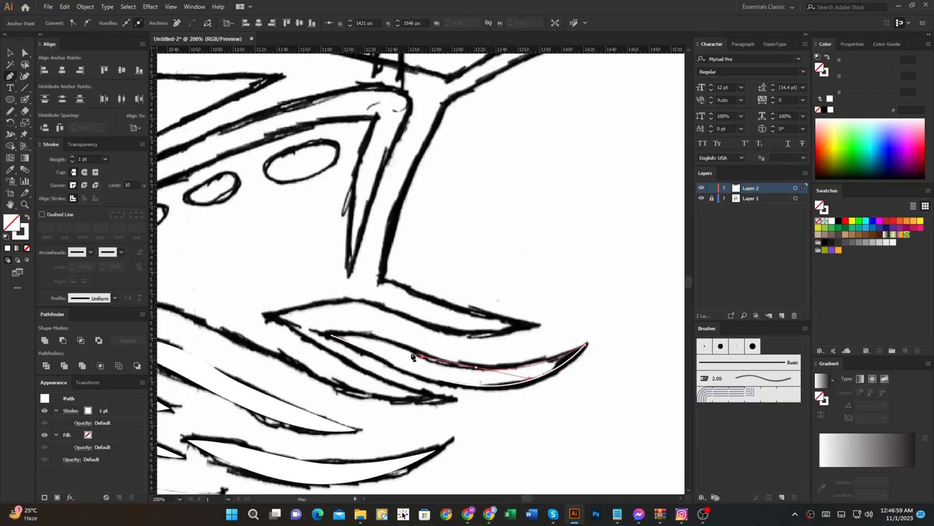
left_click_drag(331, 335, 272, 335)
scroll(413, 334, "down", 1)
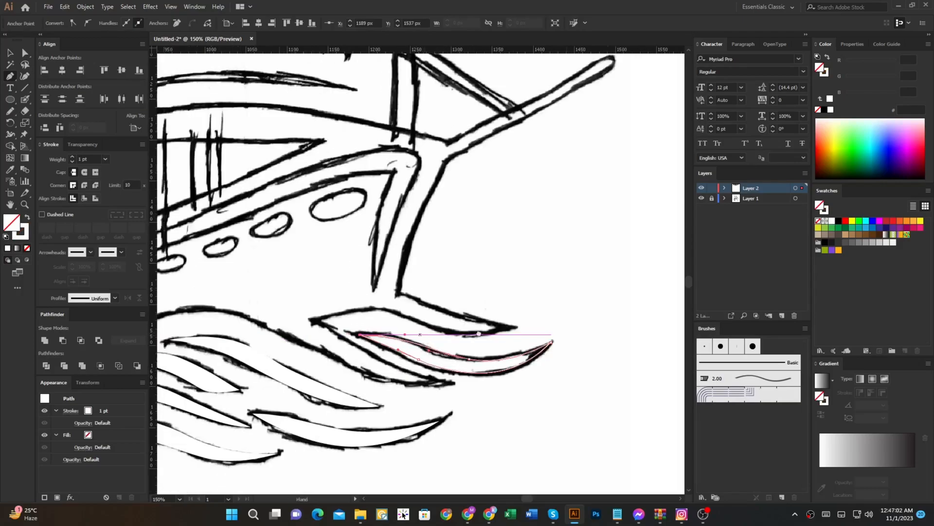
left_click_drag(463, 334, 550, 334)
key("shift+x")
left_click(520, 321, "ctrl")
Step: Trace the small lens-shaped ripple under the long left wave as a white-filled shape
scroll(521, 322, "down", 3)
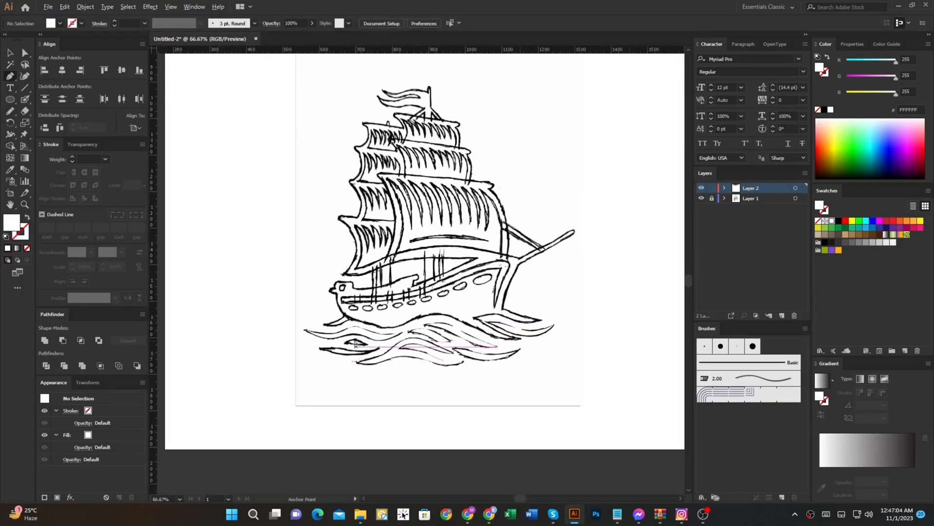
scroll(351, 338, "up", 5)
left_click(318, 365)
left_click_drag(372, 343, 403, 347)
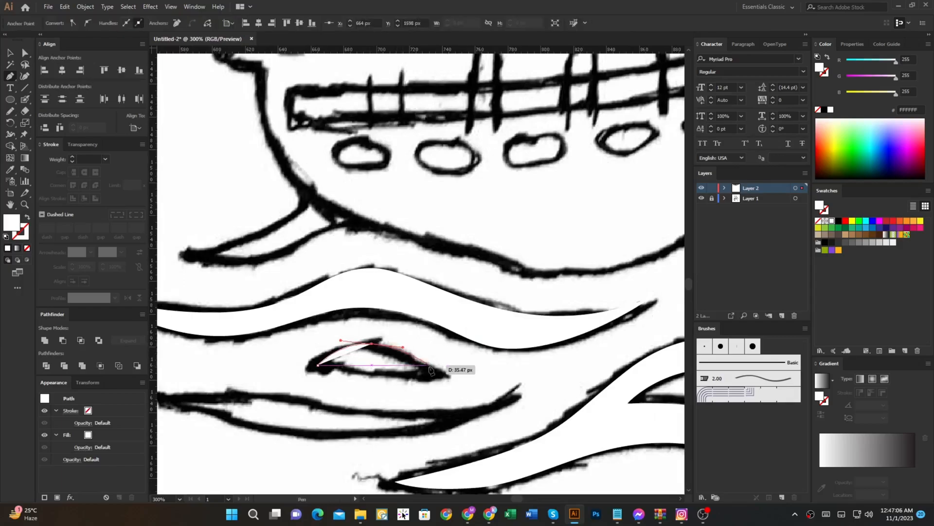
left_click_drag(442, 375, 444, 381)
mouse_move(380, 374)
left_mouse_down()
mouse_move(396, 378)
mouse_move(544, 319)
left_mouse_up()
key("shift+x")
key("shift+x")
Step: Trace the thin crescent wave below the small lens-shaped ripple at the lower left as a closed shape
left_click(311, 333)
left_click_drag(440, 330, 520, 341)
left_click_drag(611, 343, 505, 355)
left_click_drag(558, 337, 638, 296)
left_click_drag(358, 377, 238, 367)
left_click(205, 345)
left_click_drag(170, 344, 384, 327)
scroll(494, 331, "down", 2)
left_click_drag(522, 336, 330, 390)
left_click(442, 367, "ctrl")
left_click_drag(649, 363, 238, 381)
scroll(355, 366, "down", 2)
left_click_drag(314, 366, 514, 377)
scroll(355, 367, "up", 2)
scroll(330, 370, "up", 2)
left_click(295, 371)
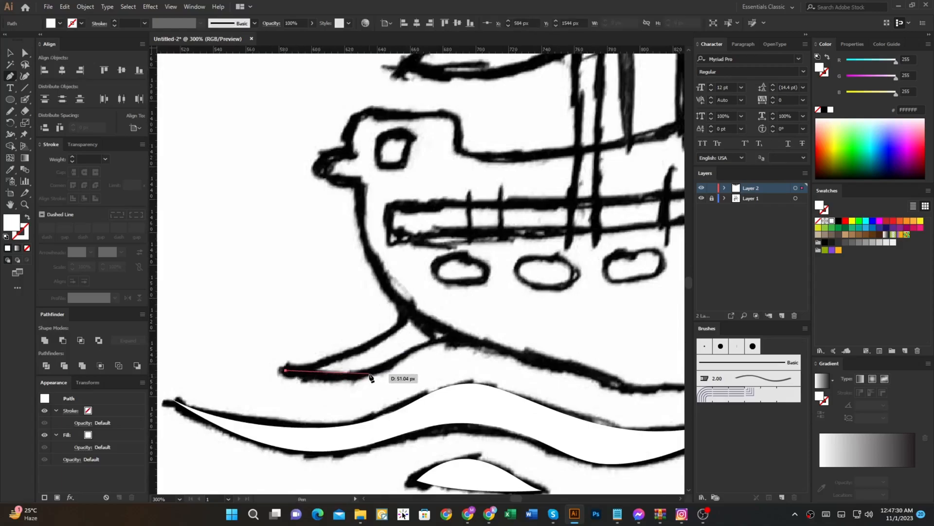
left_click_drag(403, 360, 456, 340)
left_click_drag(583, 343, 561, 366)
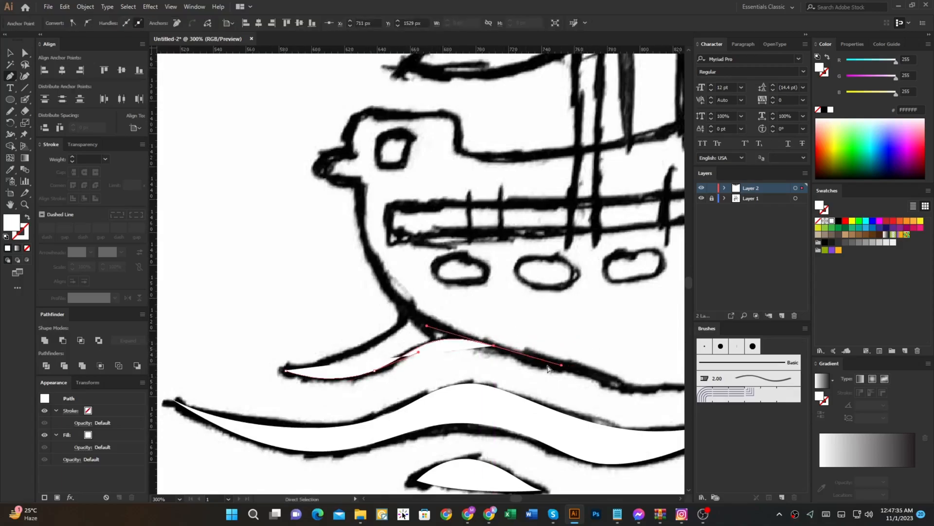
key("ctrl+z")
key("ctrl+z")
key("ctrl+z")
Step: Hide all panels to enlarge the canvas for tracing the ship's outline
scroll(419, 315, "down", 2)
left_click_drag(499, 278, 289, 325)
key("Tab")
left_click_drag(397, 309, 597, 286)
left_click(790, 392)
scroll(753, 393, "up", 2)
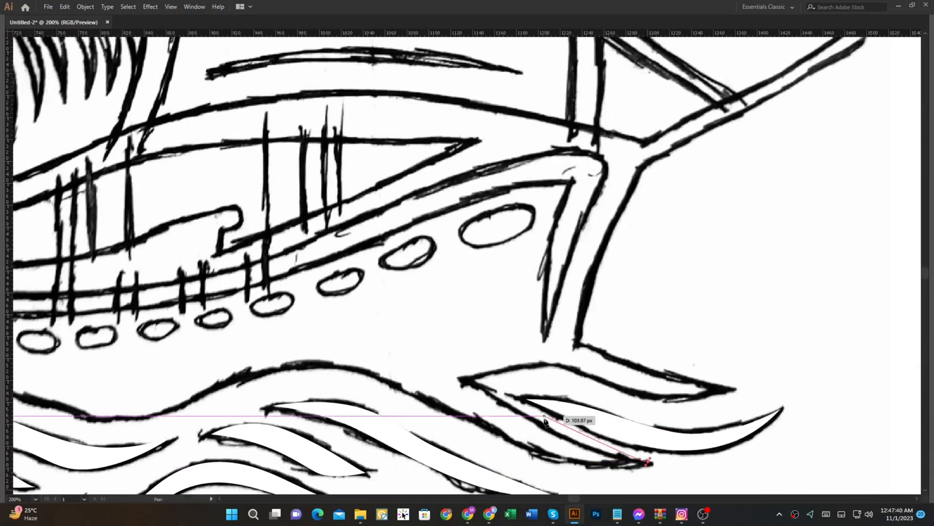
left_click_drag(709, 361, 692, 345)
key("ctrl+z")
key("ctrl+z")
key("ctrl+z")
Step: Start the ship's silhouette by tracing the wave beneath the bow, around its left tip and along to its right tip
left_click(702, 485)
left_click_drag(587, 453, 571, 422)
left_click(526, 398)
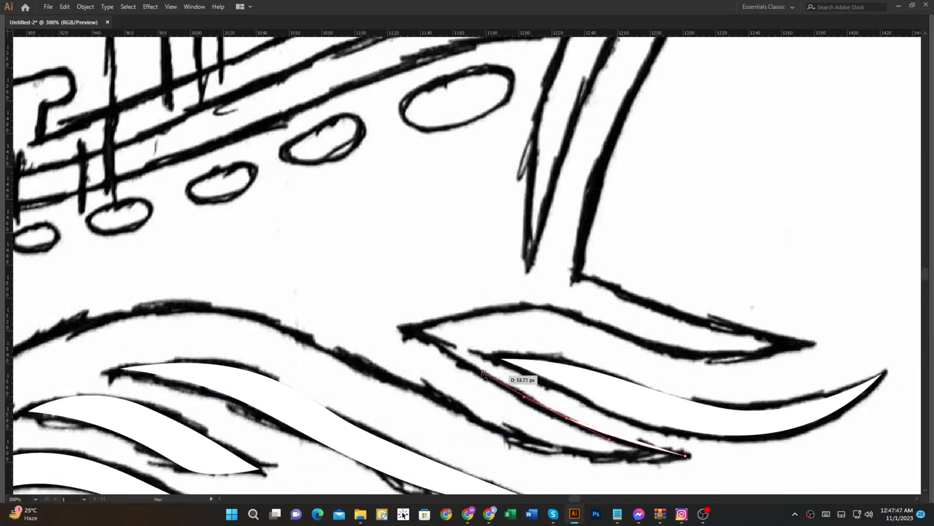
left_click_drag(382, 322, 370, 313)
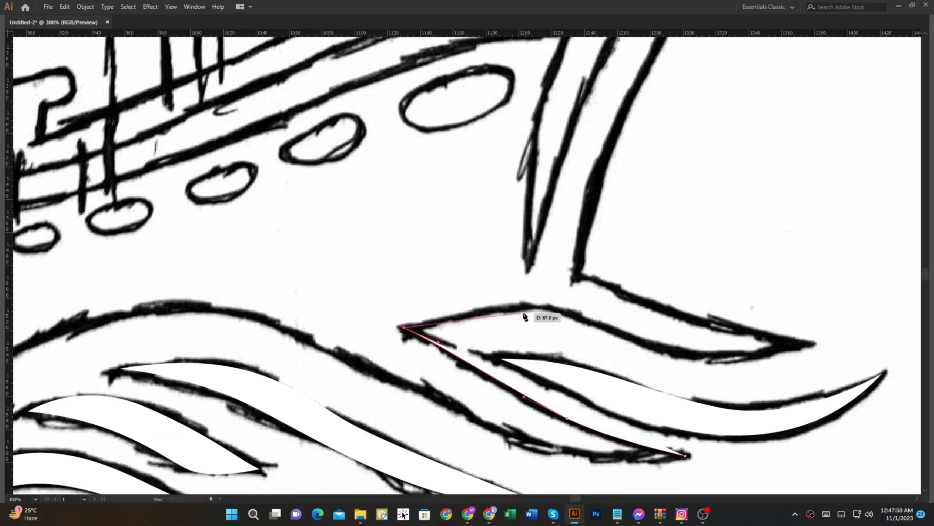
left_click_drag(536, 305, 569, 310)
left_click_drag(709, 359, 751, 358)
left_click(813, 345)
Step: Continue the silhouette along the top edge of the bow wave back to the foot of the bow
scroll(817, 348, "up", 3)
scroll(818, 349, "right", 3)
left_click(578, 409)
left_click_drag(547, 388, 546, 387)
key("ctrl+z")
left_click_drag(617, 425, 575, 411)
left_click_drag(479, 376, 421, 373)
left_click(478, 377)
Step: Trace the front edge of the bow upward and around the bowsprit's tip back to its base
scroll(481, 338, "down", 2)
left_click_drag(527, 222, 491, 261)
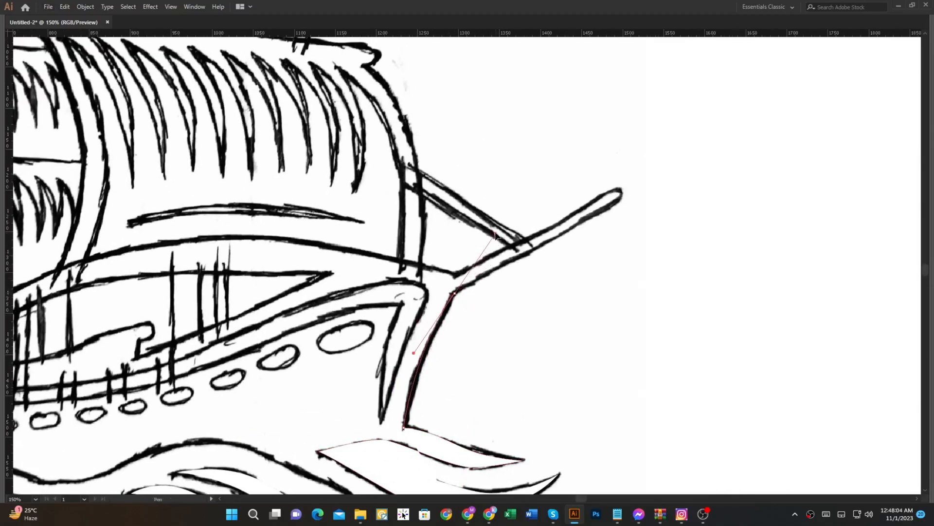
left_click(454, 294)
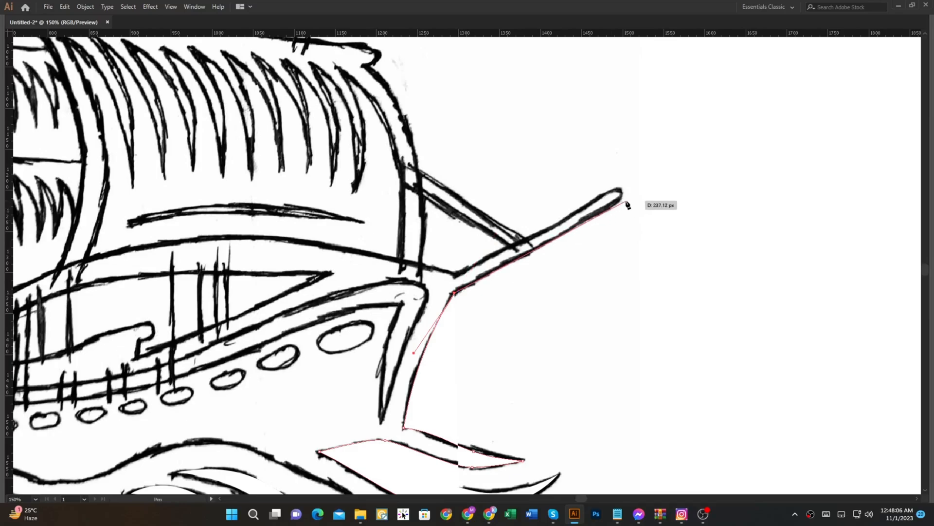
left_click(616, 187)
left_click(627, 199)
left_click(456, 275)
Step: Trace the curved line under the sails from the bowsprit's base to the lowest left sail's corner and swap fill and stroke
left_click_drag(301, 251, 449, 280)
left_click_drag(396, 259, 555, 229)
scroll(556, 229, "up", 2)
scroll(556, 228, "down", 3)
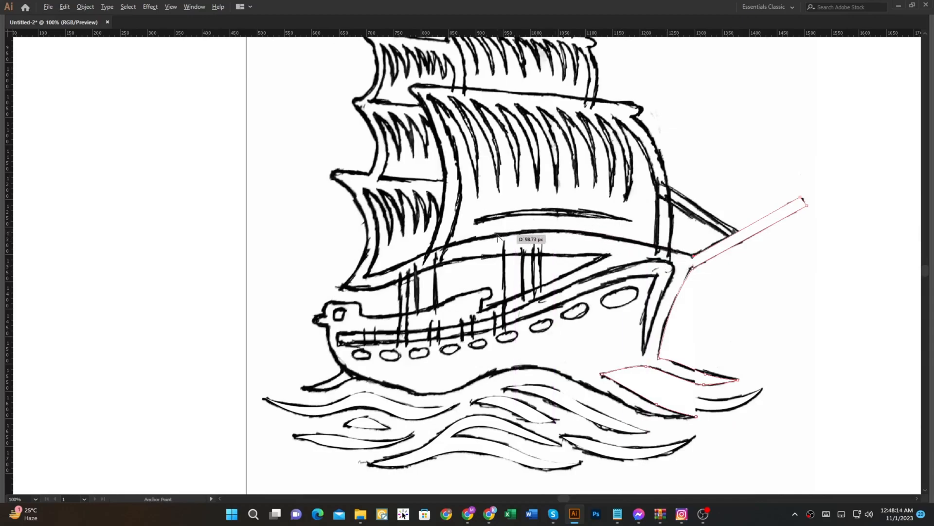
scroll(498, 237, "up", 2)
scroll(533, 235, "down", 1)
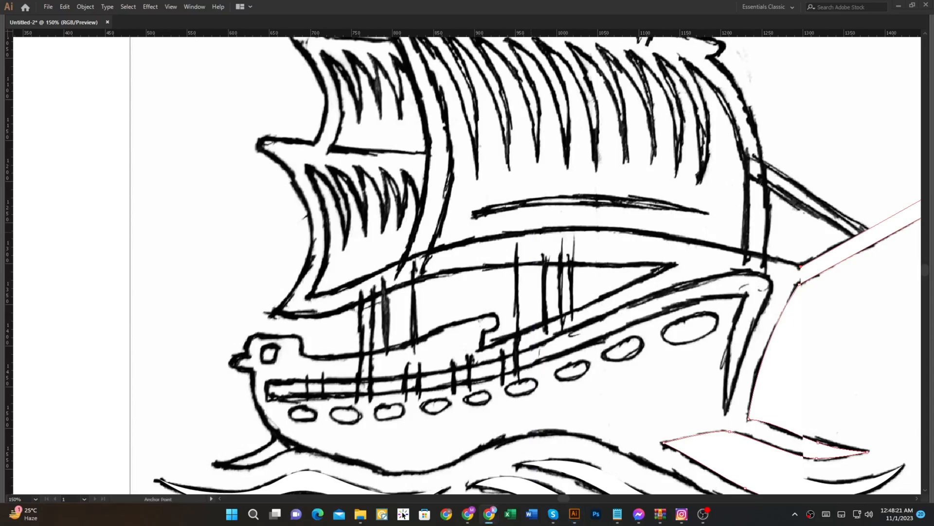
scroll(519, 237, "up", 1)
left_click_drag(531, 234, 352, 245)
left_click_drag(241, 314, 144, 327)
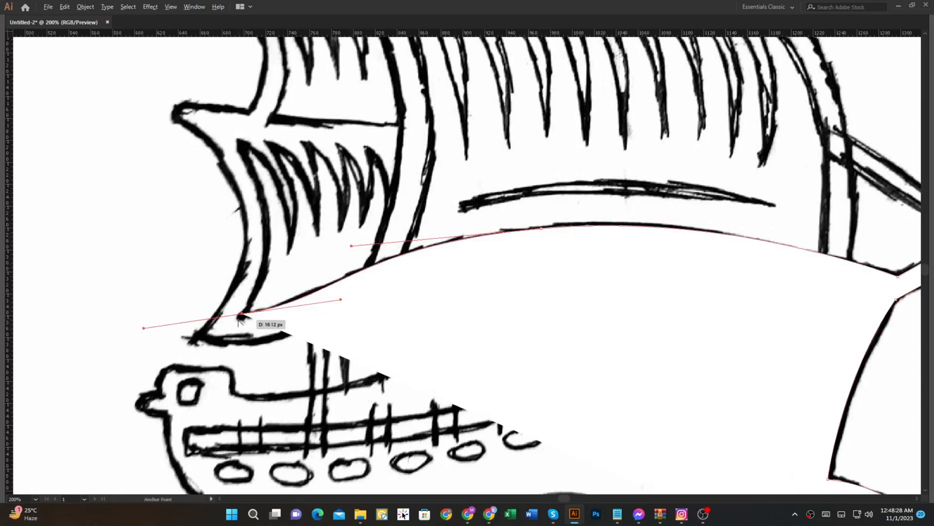
left_click_drag(267, 199, 256, 289)
scroll(258, 288, "down", 2)
key("shift+x")
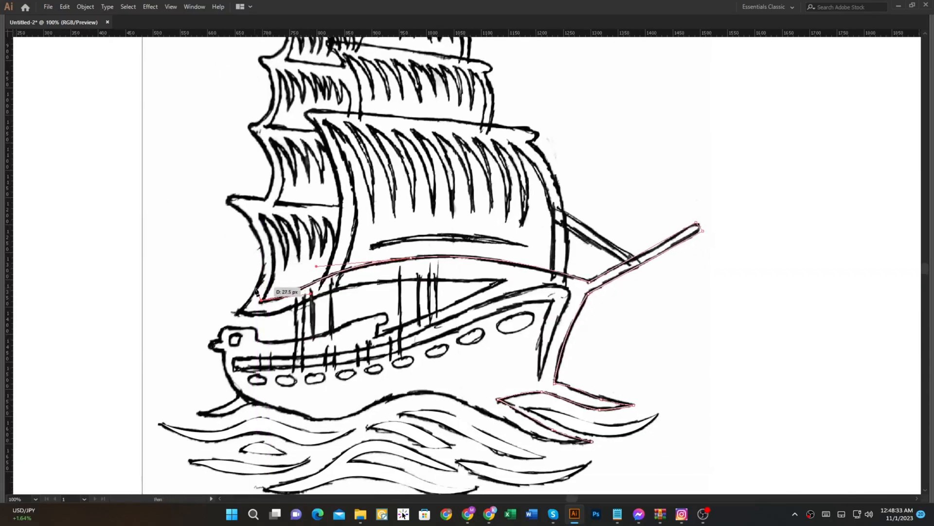
Step: Trace the inner left edge of the lowest left sail and its first three folds with the Pen tool
scroll(272, 291, "up", 1)
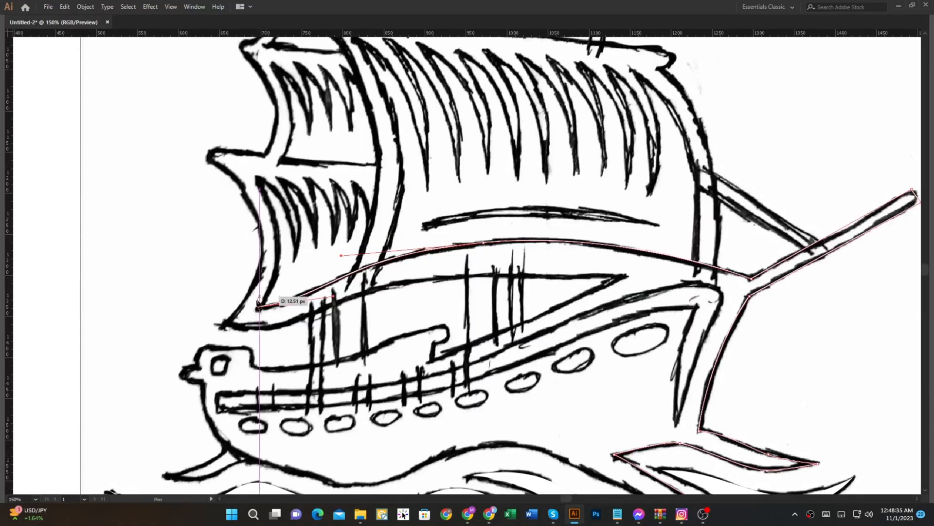
scroll(232, 322, "up", 1)
left_click_drag(270, 134, 331, 425)
left_click_drag(320, 258, 282, 208)
left_click(319, 258)
left_click_drag(364, 332, 372, 413)
left_click(364, 333)
left_click_drag(356, 254, 346, 221)
left_click(357, 255)
left_click_drag(392, 335, 387, 382)
scroll(391, 333, "up", 2)
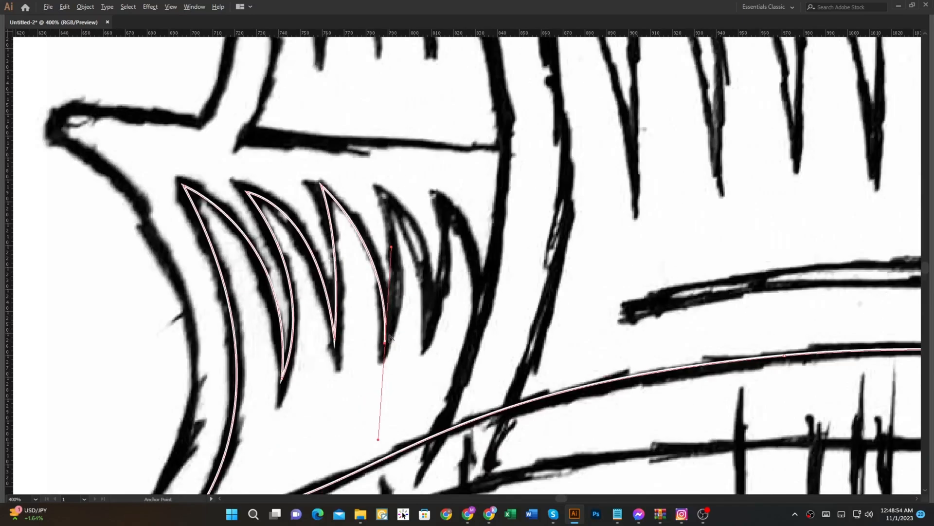
left_click(385, 343)
Step: Trace the last two folds of the lowest left sail, ending at the sail's right side
left_click_drag(381, 194, 348, 129)
left_click(381, 193)
left_click_drag(428, 340, 423, 450)
left_click(429, 341)
left_click_drag(439, 204, 417, 130)
left_click(440, 204)
left_click_drag(480, 312, 498, 419)
Step: Resume the silhouette from the bow wave's right tip, tracing the wave line under the hull and up the rounded stern
scroll(478, 271, "down", 4)
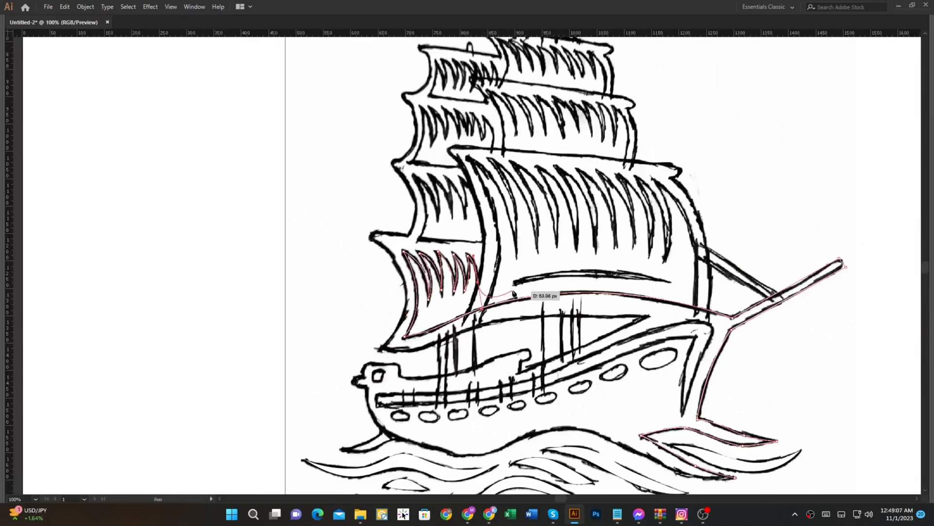
scroll(478, 271, "up", 2)
scroll(491, 210, "down", 1)
left_click(516, 272, "ctrl")
left_click_drag(780, 406, 664, 223)
left_click(751, 381)
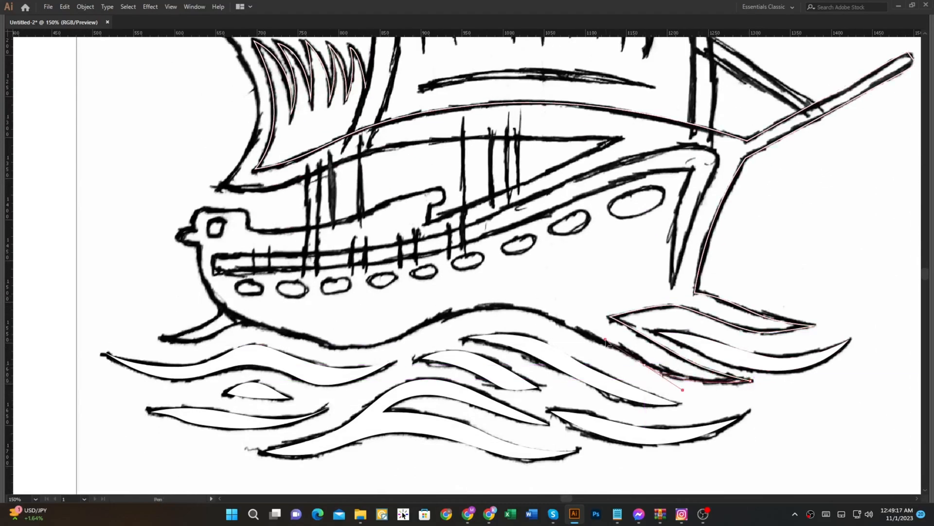
left_click_drag(486, 306, 421, 306)
key("ctrl+z")
left_click(650, 369)
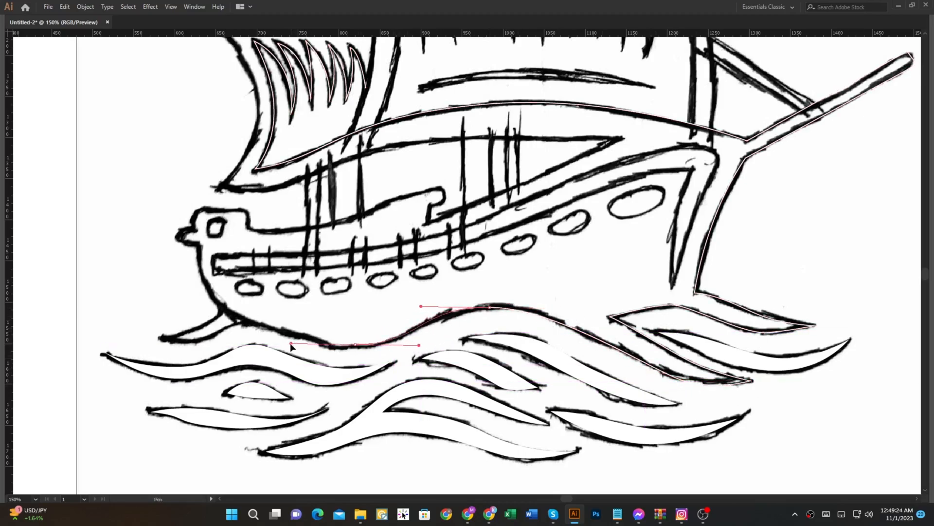
left_click_drag(347, 348, 283, 347)
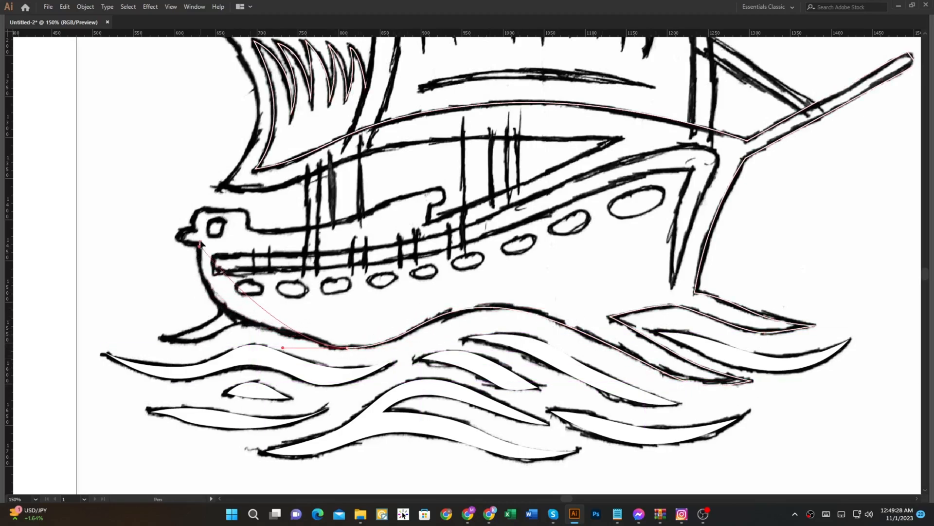
left_click_drag(199, 168, 199, 159)
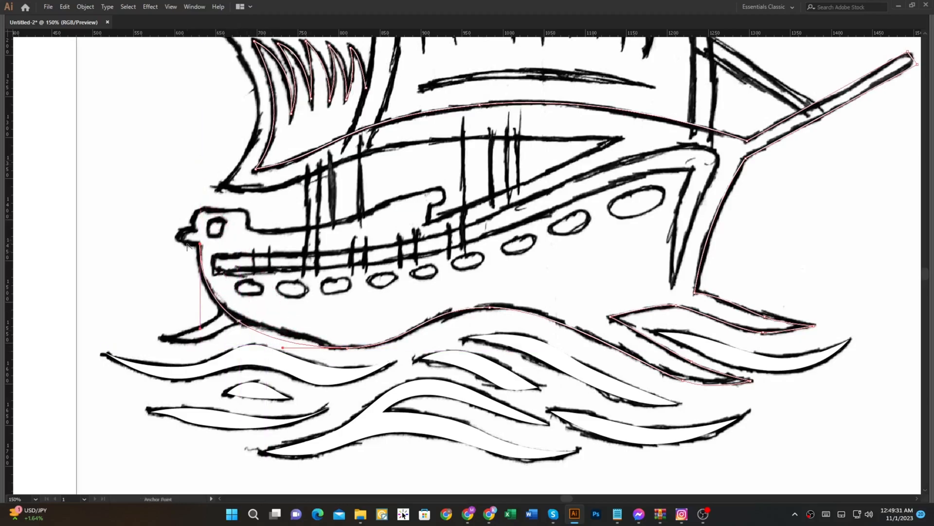
Step: Trace the stern head, following its square beak and rounded top down to the deck
scroll(187, 246, "up", 1)
left_click(195, 271)
left_click(195, 251)
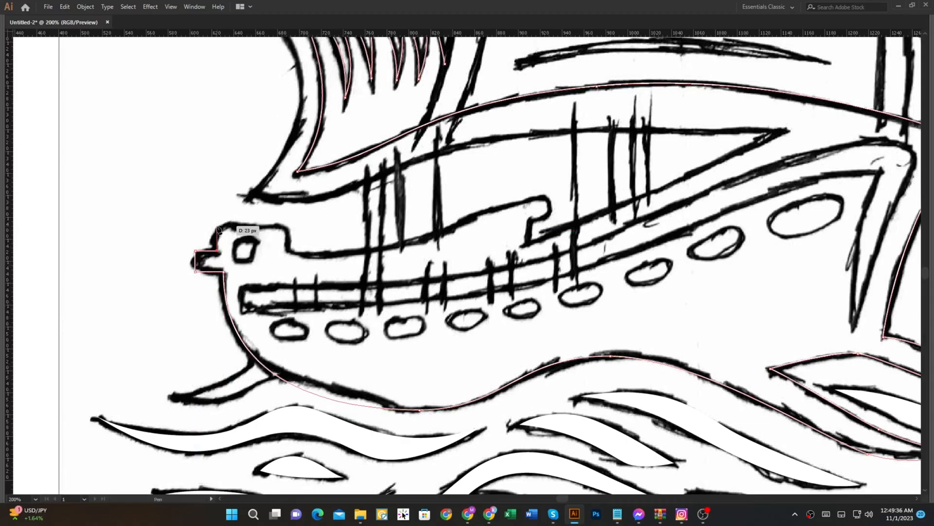
scroll(218, 245, "up", 2)
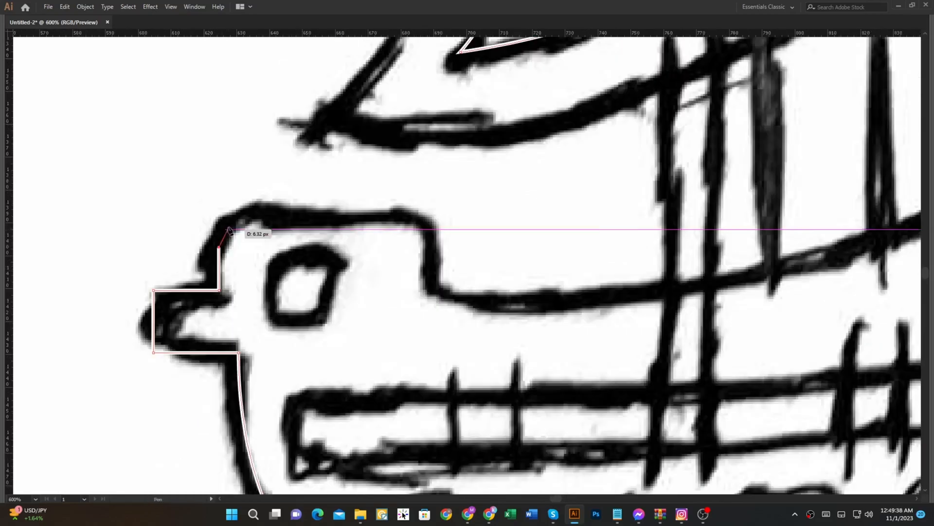
left_click_drag(258, 214, 320, 214)
key("ctrl+z")
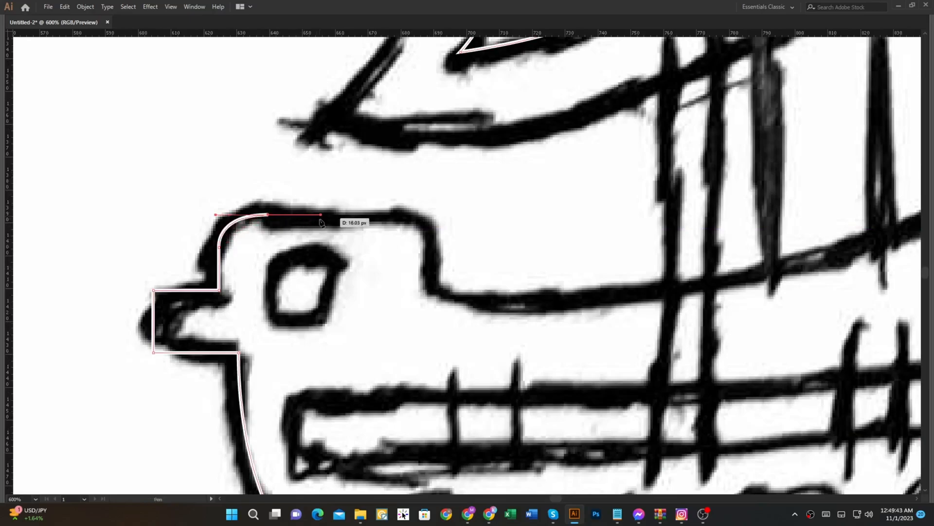
left_click(407, 215)
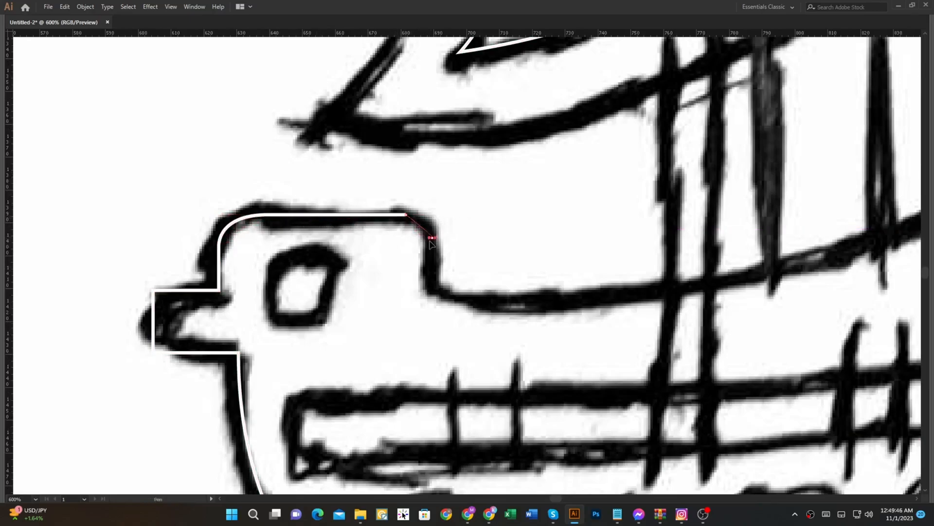
left_click_drag(431, 263, 432, 264)
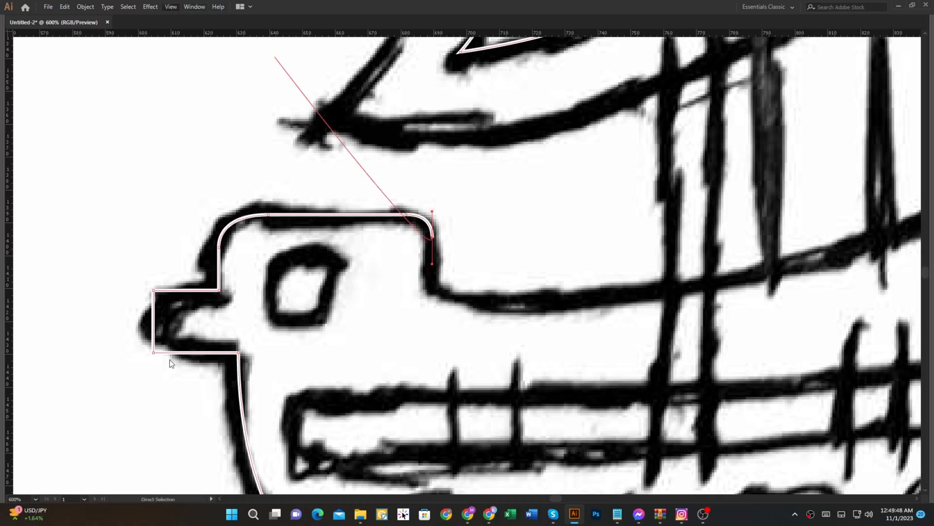
left_click(433, 288)
Step: Trace the deck's curved upper edge from the stern head around the curled rail end and down its short notch
scroll(432, 288, "down", 2)
left_click_drag(432, 288, 282, 294)
left_click_drag(355, 300, 411, 296)
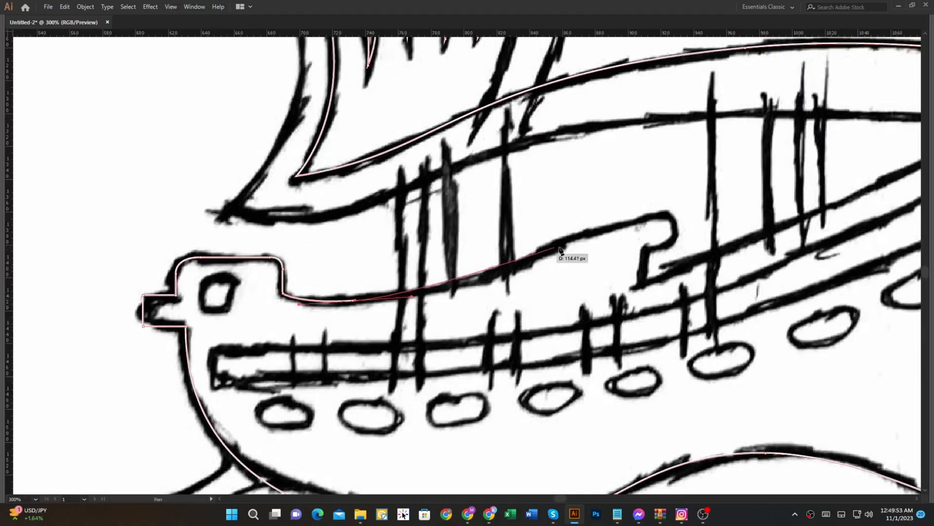
mouse_move(501, 278)
left_mouse_down()
mouse_move(700, 211)
mouse_move(672, 214)
mouse_move(695, 224)
mouse_move(690, 230)
left_mouse_up()
scroll(671, 214, "up", 2)
left_click_drag(737, 205, 687, 212)
left_click_drag(686, 247, 566, 247)
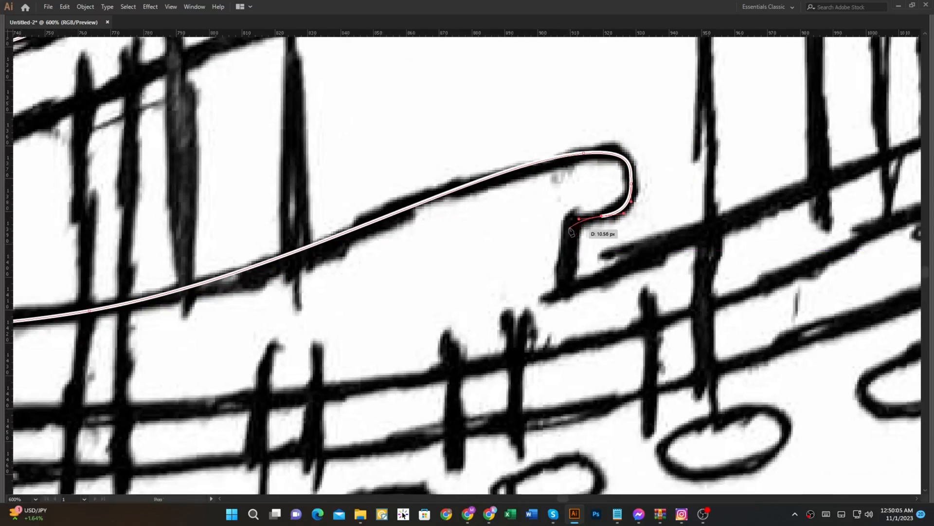
left_click(565, 289)
Step: Trace the slanted rail from the notch below the curl up to the pointed corner under the sails
scroll(566, 289, "down", 1)
scroll(565, 288, "down", 1)
left_click_drag(597, 244, 207, 293)
scroll(218, 310, "down", 3)
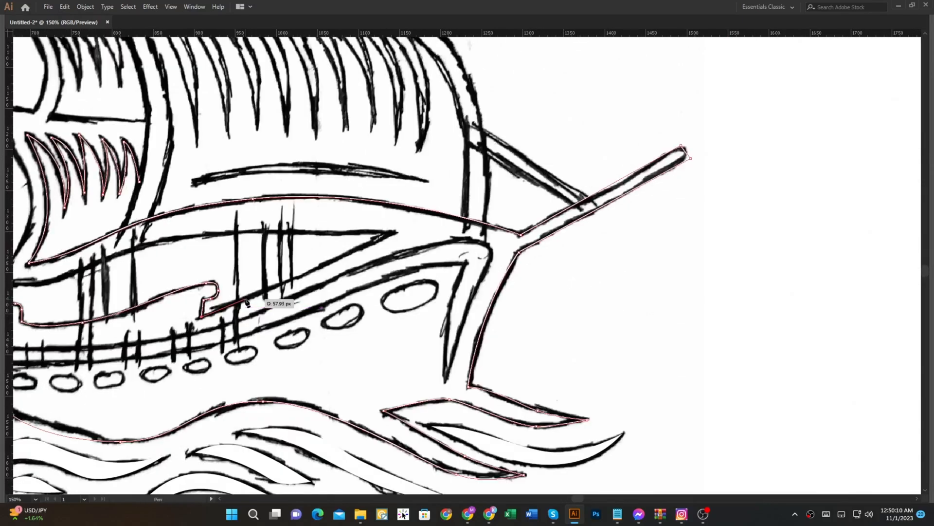
left_click_drag(274, 288, 336, 294)
scroll(321, 292, "up", 2)
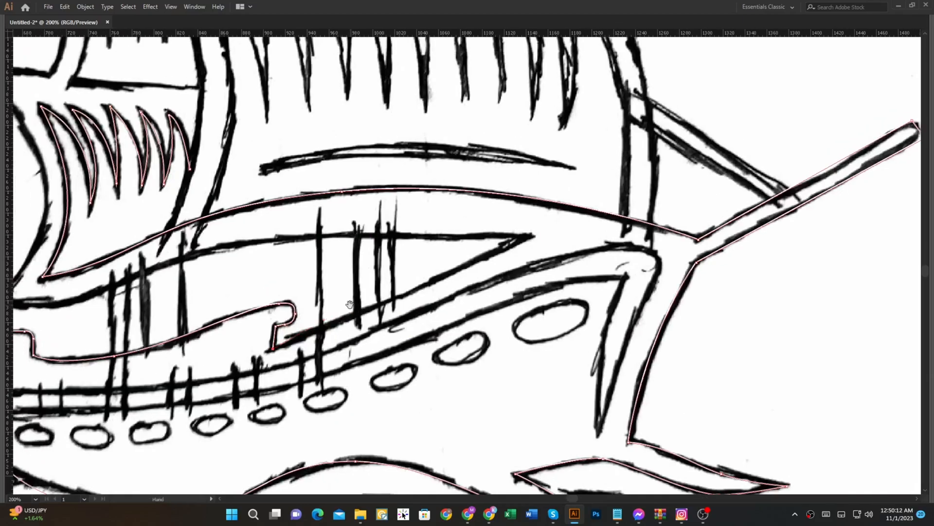
left_click(614, 209)
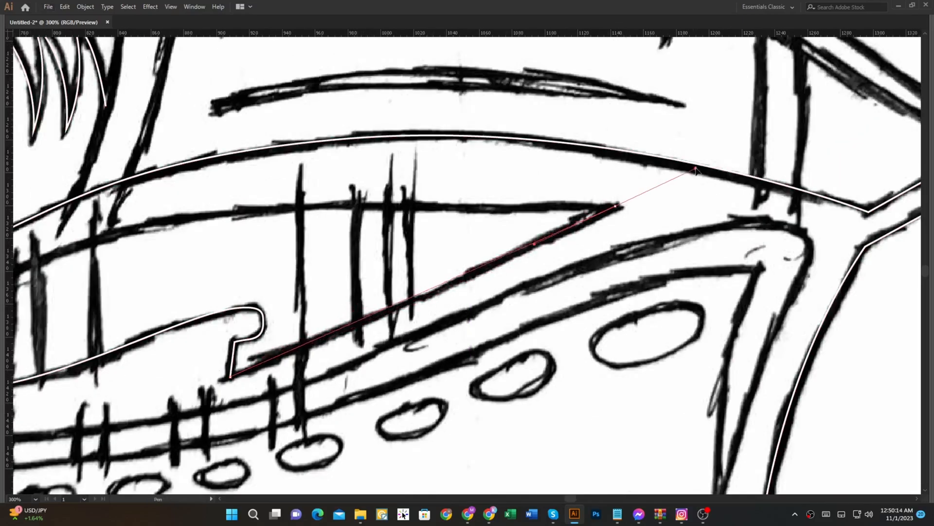
Step: Trace the lower curve under the sails from the pointed corner back to the lowest left sail's bottom tip
scroll(599, 197, "down", 1)
left_click_drag(490, 206, 633, 209)
left_click_drag(449, 218, 332, 240)
left_click_drag(215, 271, 121, 248)
left_click(215, 271)
Step: Trace the lowest left sail's outer edge up to its upper left tip and along its top edge to the main sail
left_click_drag(258, 176, 292, 302)
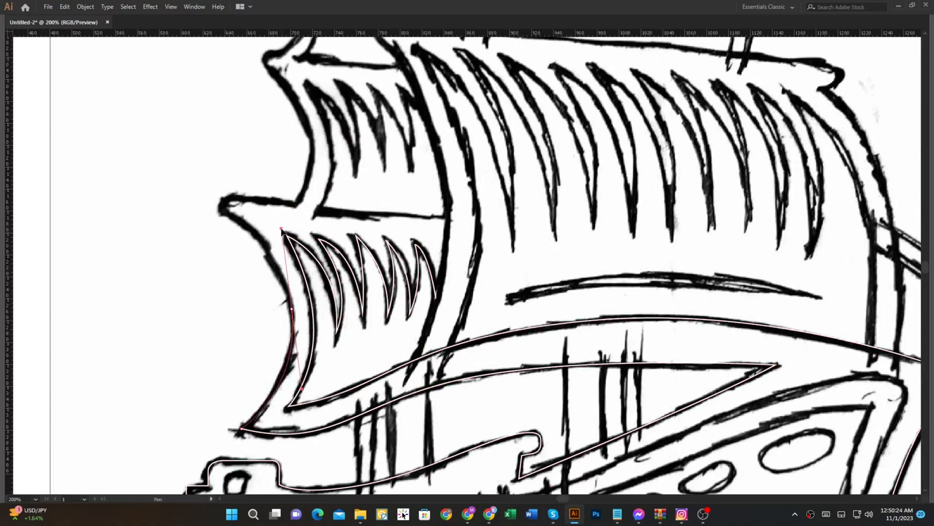
left_click_drag(282, 231, 191, 198)
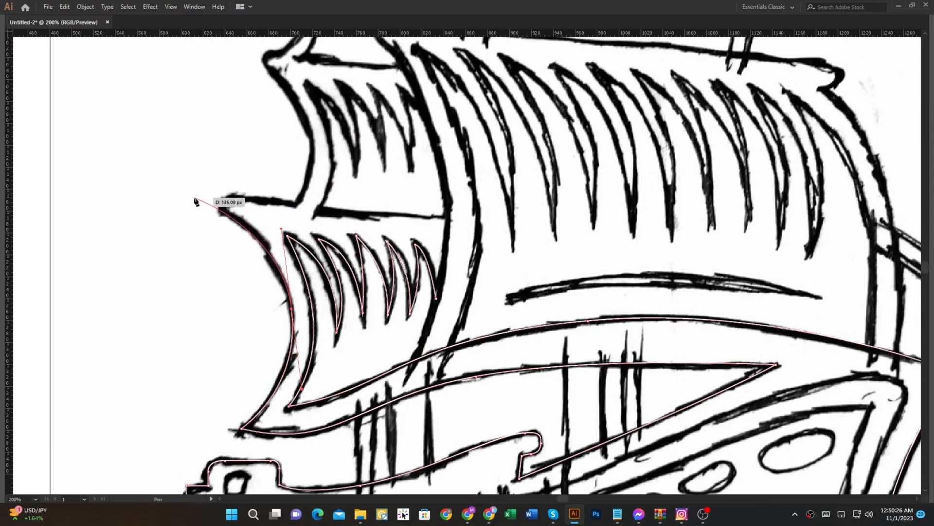
left_click(187, 190)
left_click_drag(448, 218, 537, 213)
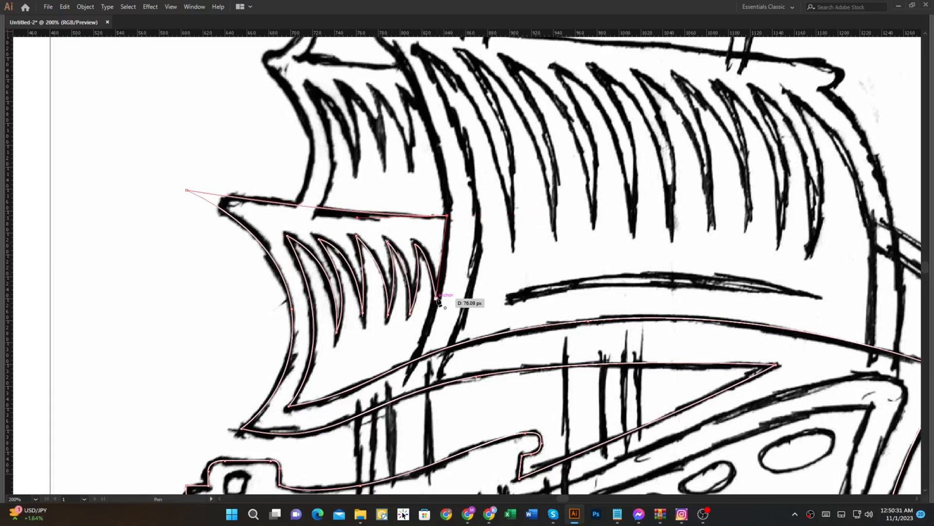
Step: Trace the strip beside the main sail down past the deck curve and back up to the first fold's peak
scroll(410, 367, "down", 2)
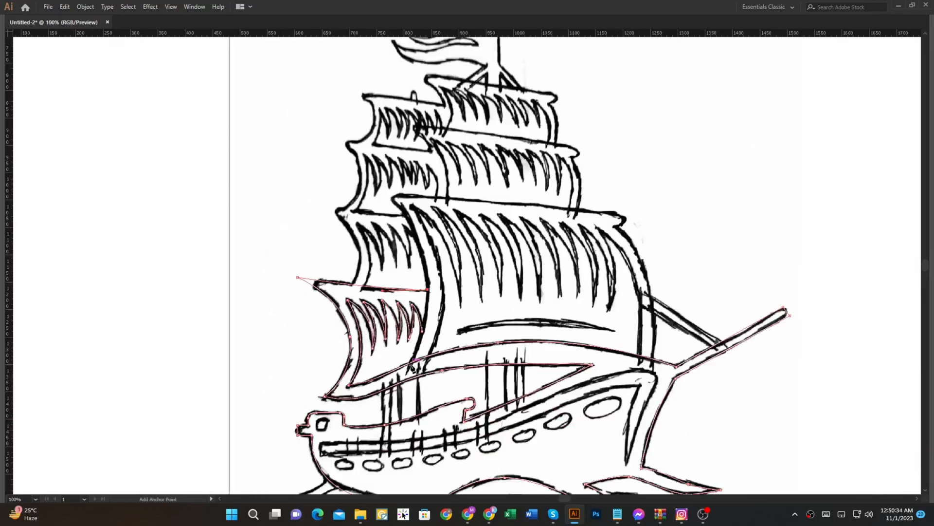
left_click_drag(412, 367, 382, 340)
scroll(390, 335, "up", 1)
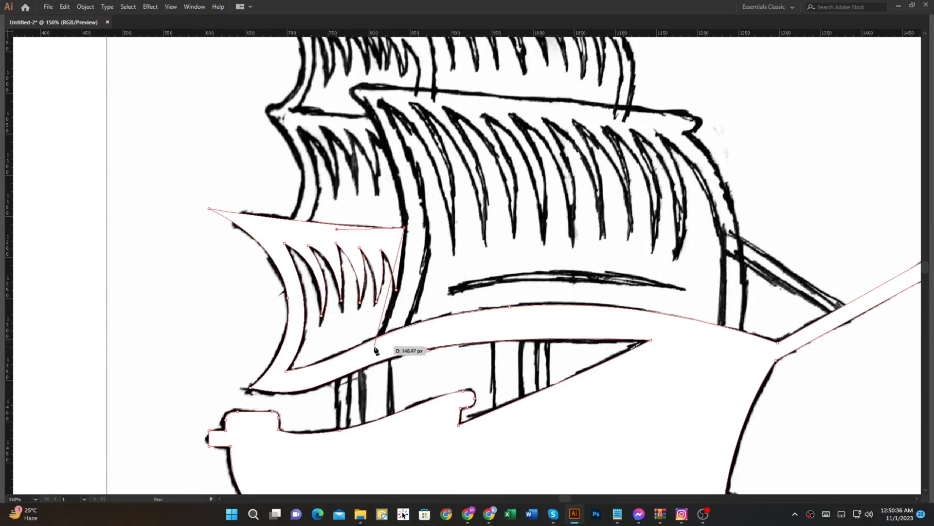
left_click_drag(352, 379, 352, 379)
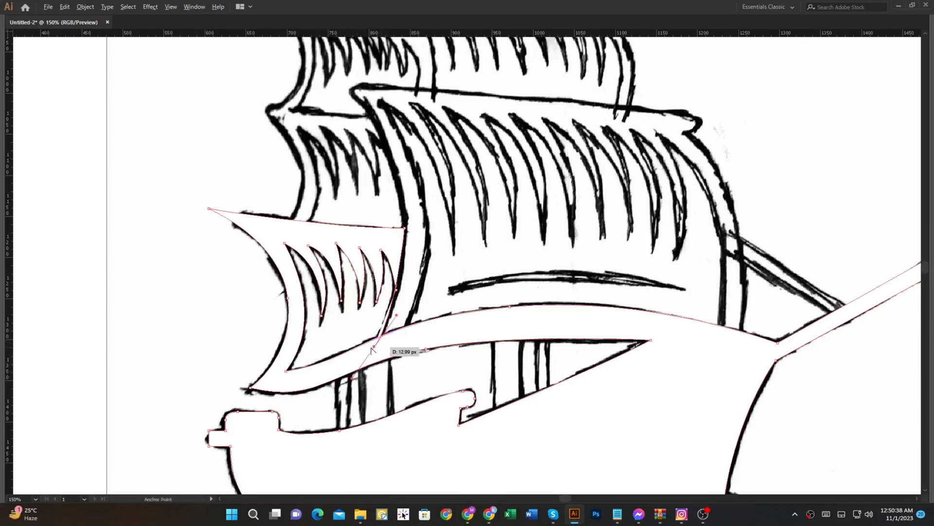
left_click(408, 335)
left_click_drag(422, 192, 418, 174)
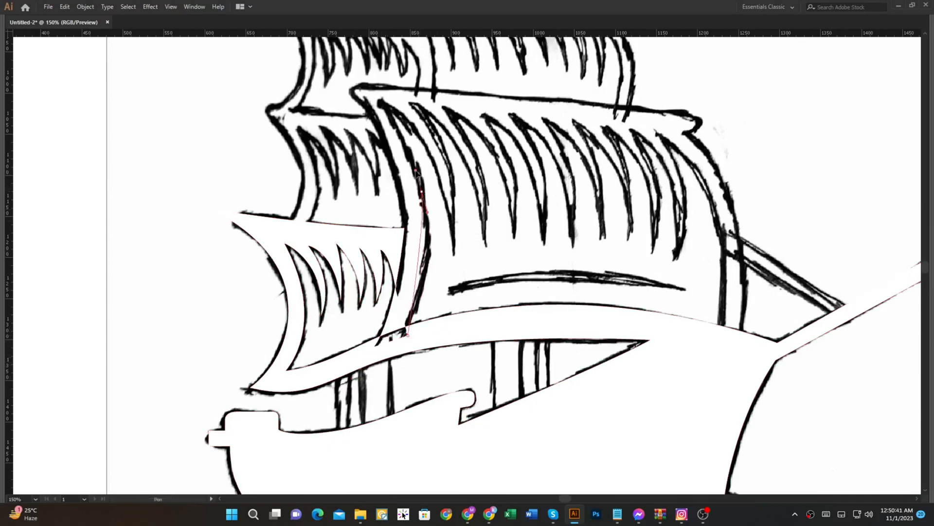
left_click_drag(398, 125, 366, 208)
left_click(383, 105)
key("ctrl+z")
key("ctrl+z")
left_click(383, 104)
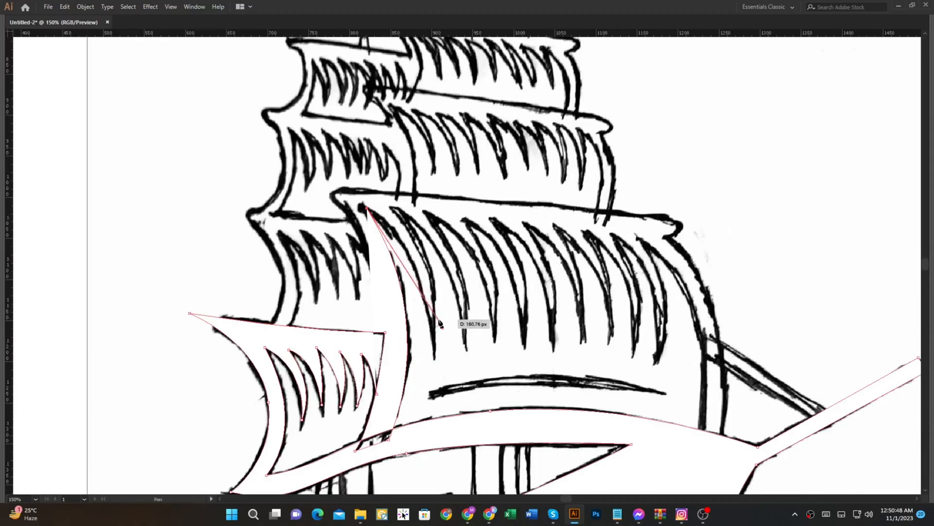
Step: Trace the main sail's first three folds as sharp points joined by curved edges
mouse_move(435, 351)
left_mouse_down()
mouse_move(444, 460)
mouse_move(434, 355)
left_mouse_up()
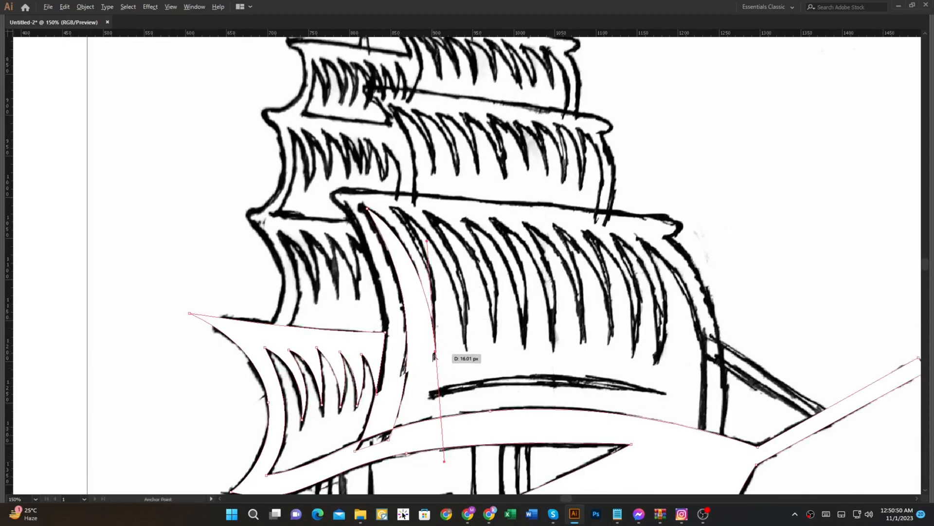
left_click_drag(398, 207, 354, 148)
left_click_drag(353, 149, 397, 207)
left_click_drag(466, 341, 475, 440)
left_click_drag(475, 440, 466, 349)
mouse_move(427, 214)
left_mouse_down()
mouse_move(372, 142)
mouse_move(426, 216)
left_mouse_up()
left_click_drag(495, 340, 499, 438)
left_click(494, 341)
Step: Trace the main sail's three middle folds with curved segments and sharp corners
left_click_drag(465, 218, 422, 161)
left_click(465, 219)
left_click_drag(524, 341, 529, 433)
left_click(524, 341)
left_click_drag(497, 223, 464, 174)
left_click(497, 223)
left_click_drag(552, 341, 558, 433)
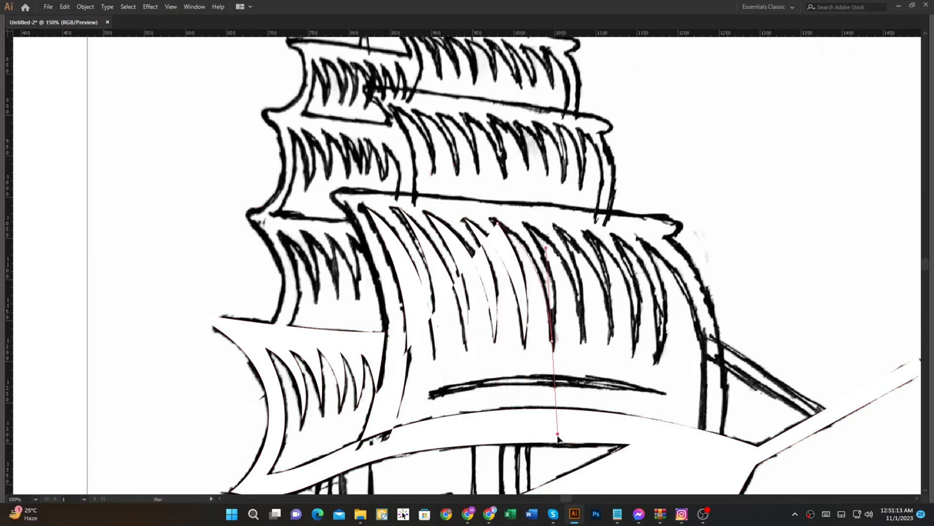
left_click(553, 341)
left_click_drag(529, 224, 494, 168)
left_click(529, 225)
left_click_drag(583, 341, 593, 439)
left_click(583, 341)
Step: Trace the main sail's last three folds up to the final peak near the upper right corner
left_click_drag(558, 229, 527, 174)
left_click(559, 229)
left_click_drag(612, 339, 612, 418)
left_click(612, 339)
left_click_drag(593, 233, 564, 183)
left_click(594, 233)
left_click_drag(633, 351, 634, 441)
left_click(633, 352)
left_click_drag(618, 236, 582, 176)
left_click(617, 236)
left_click_drag(657, 362, 657, 453)
left_click(657, 364)
left_click_drag(641, 239, 601, 175)
left_click(641, 239)
Step: Trace the main sail's right border down past the deck curve and back up its outer edge to the upper corner
left_click_drag(677, 340, 652, 229)
left_click_drag(677, 330, 653, 476)
left_click(677, 330)
left_click(699, 334)
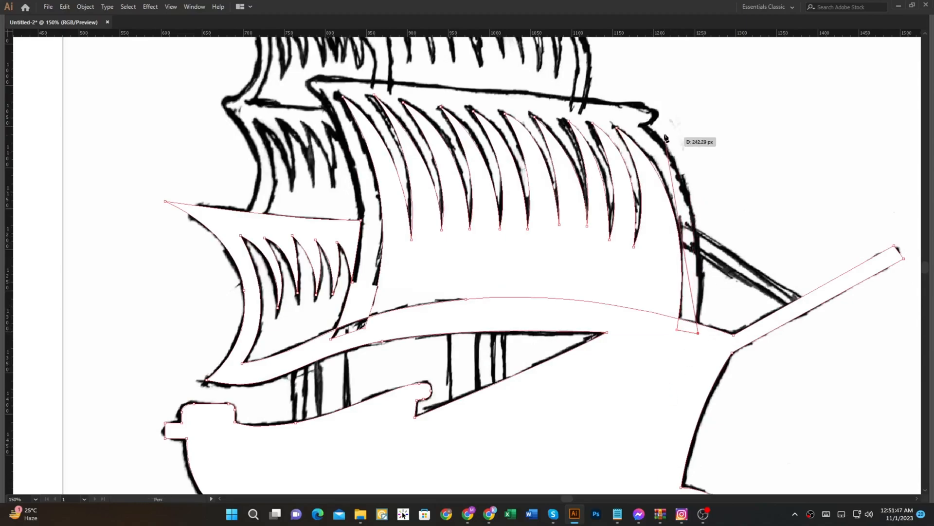
left_click_drag(642, 126, 565, 61)
left_click(642, 126)
Step: Trace the rounded right end of the main sail's top yard, redoing misplaced curve points
left_click_drag(660, 112, 668, 151)
scroll(676, 183, "up", 3)
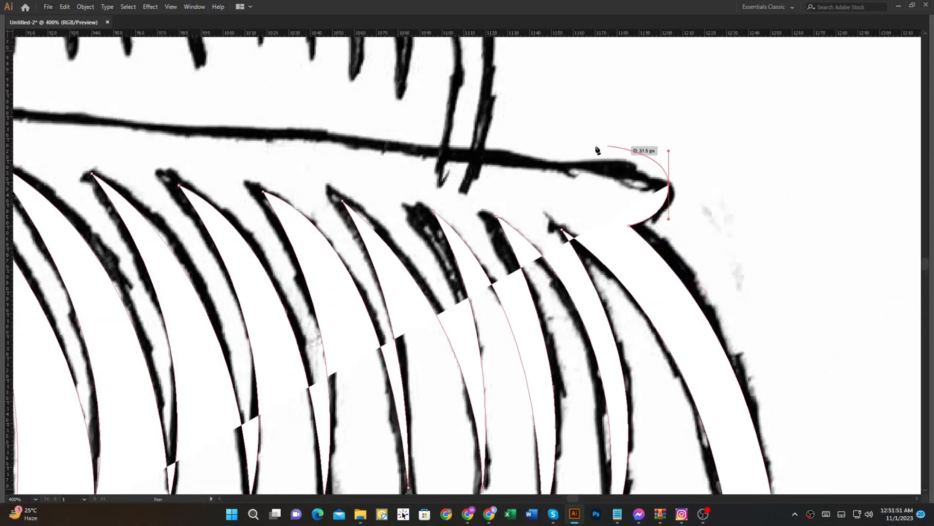
scroll(606, 150, "down", 3)
key("ctrl+z")
scroll(871, 223, "up", 2)
left_click_drag(851, 210, 846, 198)
key("ctrl+z")
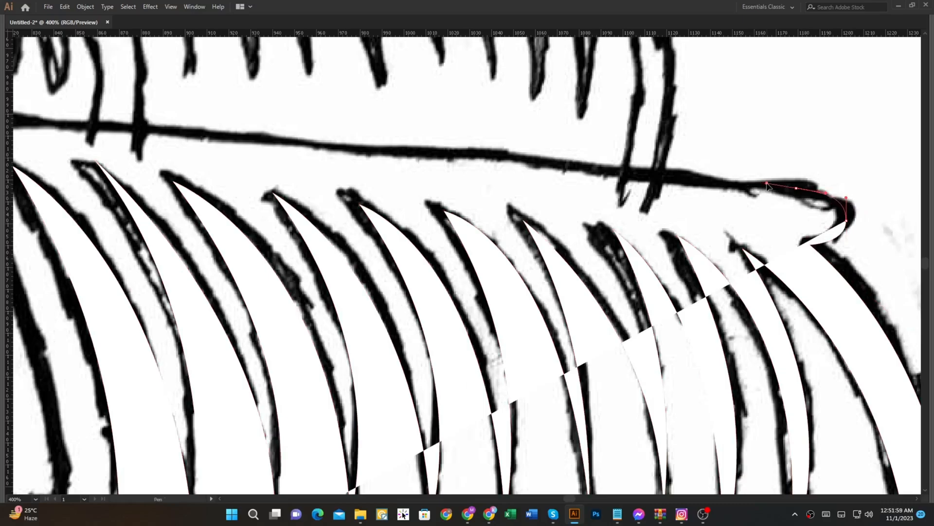
Step: Trace the main sail's top edge to its rounded left corner and swap fill and stroke
scroll(769, 188, "down", 4)
scroll(659, 198, "up", 3)
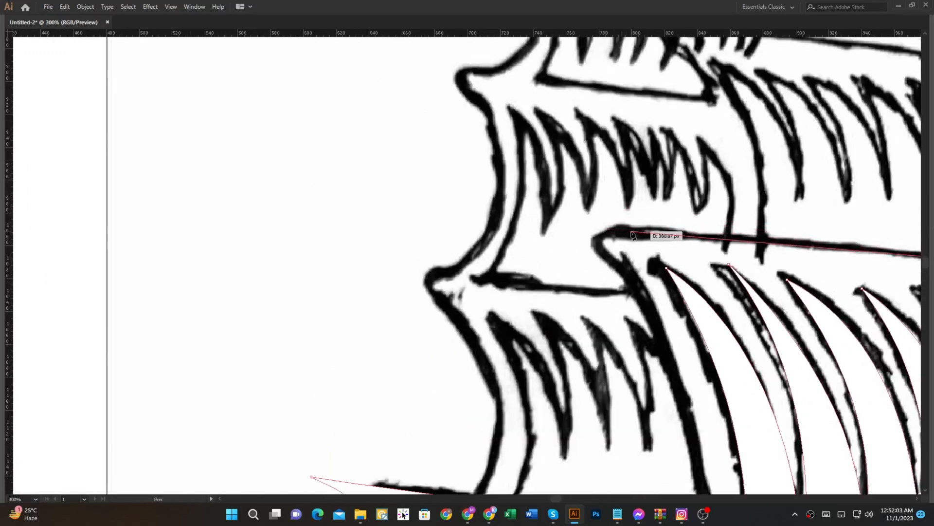
left_click(632, 232)
left_click_drag(682, 247, 342, 152)
left_click_drag(261, 148, 258, 166)
key("shift+x")
Step: Trace down the main sail's left edge, close the silhouette at the lowest left sail's last fold, and swap fill and stroke
left_click_drag(315, 220, 315, 162)
scroll(325, 177, "down", 1)
left_click_drag(349, 299, 376, 123)
scroll(354, 231, "up", 1)
key("ctrl+z")
scroll(379, 219, "down", 1)
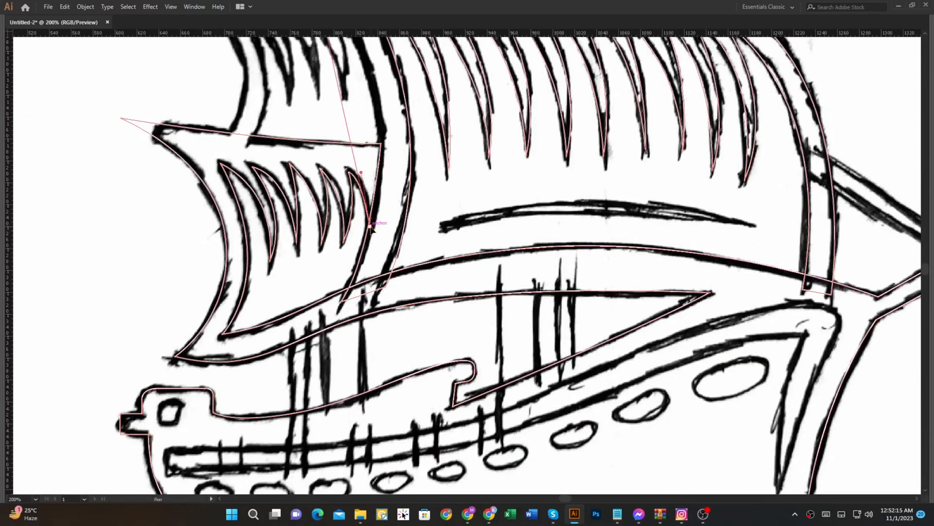
scroll(380, 208, "up", 2)
left_click_drag(380, 208, 388, 306)
key("shift+x")
scroll(396, 254, "down", 1)
Step: Merge the small overlapping regions of the selected silhouette near the lowest left sail's last fold with Shape Builder
key("shift+m")
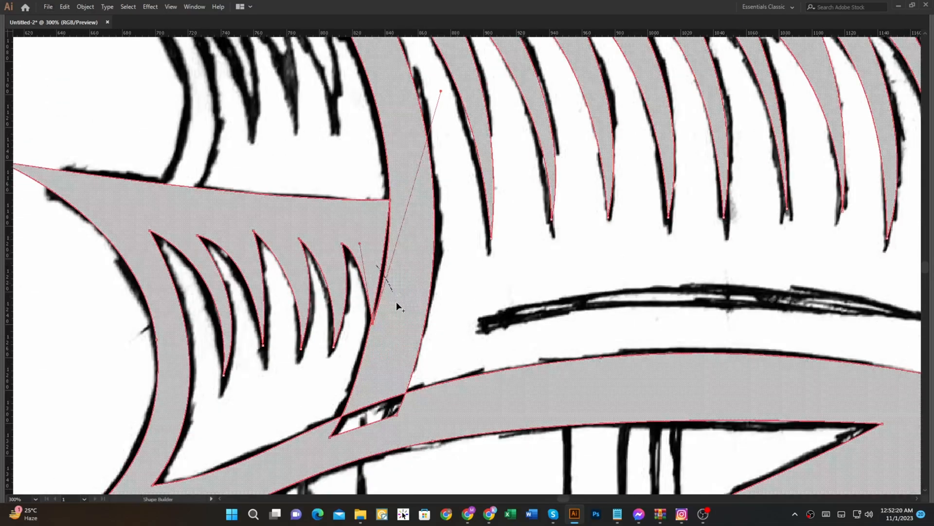
scroll(376, 341, "up", 6)
left_click(352, 381)
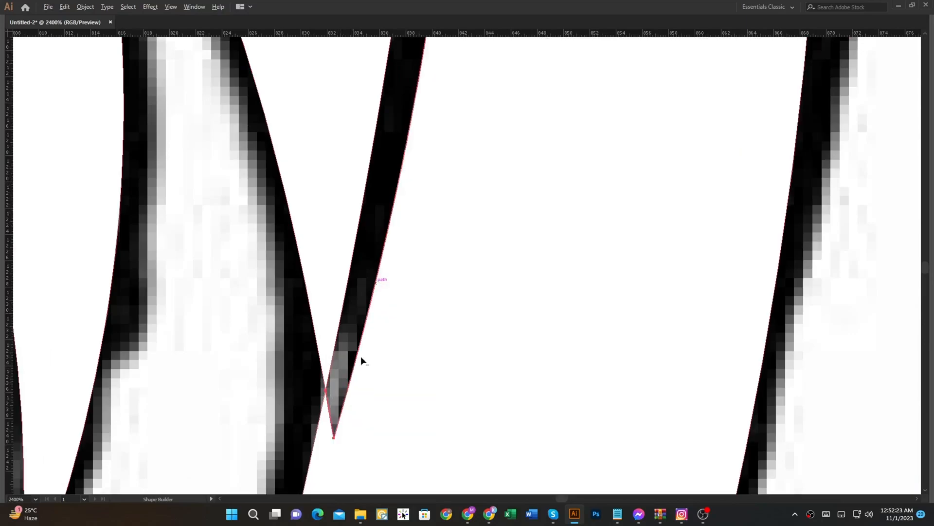
scroll(359, 358, "down", 8)
key("v")
scroll(229, 257, "up", 3)
left_click(402, 363)
left_click(445, 387, "shift")
key("shift+m")
left_click_drag(434, 391, 407, 363)
Step: Adjust the anchor points at the lowest left sail's last fold tip and upper right corner with Direct Selection
key("a")
scroll(379, 350, "up", 8)
mouse_move(361, 388)
left_mouse_down()
mouse_move(359, 329)
mouse_move(362, 390)
left_mouse_up()
scroll(363, 387, "down", 4)
key("shift+m")
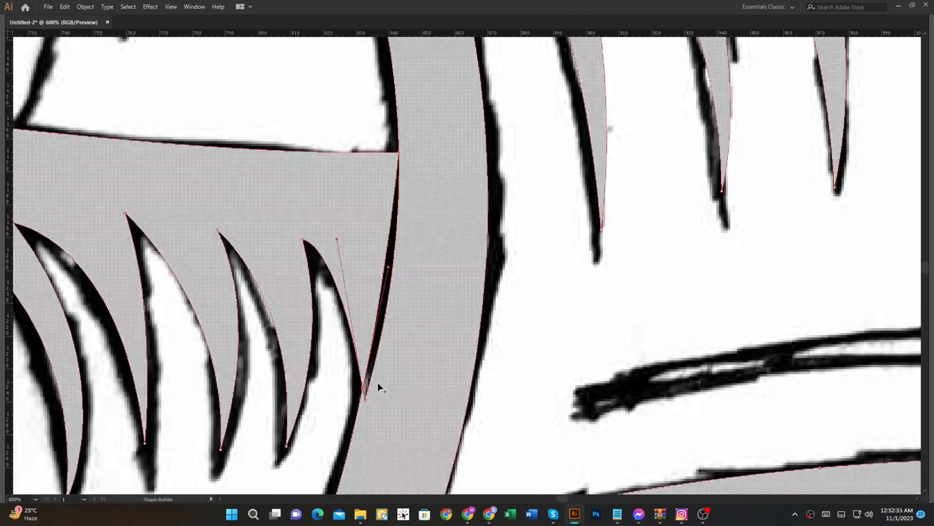
scroll(390, 152, "up", 6)
key("a")
left_click_drag(494, 87, 494, 87)
scroll(524, 174, "down", 8)
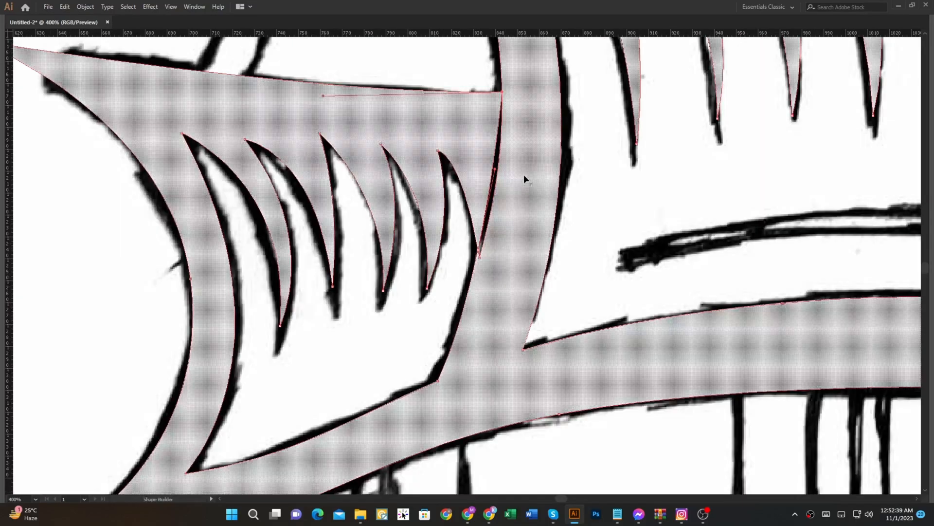
Step: Select the cleaned ship silhouette again, swap its fill and stroke, and deselect it
scroll(488, 133, "down", 5)
left_click(663, 131)
scroll(505, 126, "up", 2)
left_click_drag(505, 126, 500, 246)
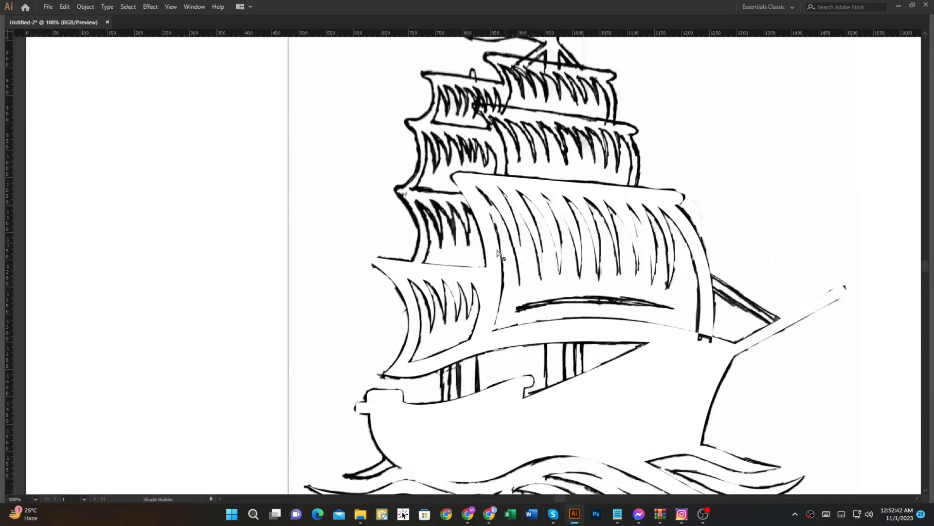
left_click_drag(449, 413, 410, 240)
key("a")
left_click(416, 256)
key("shift+x")
key("v")
left_click(277, 185)
scroll(390, 207, "up", 3)
left_click_drag(398, 203, 396, 222)
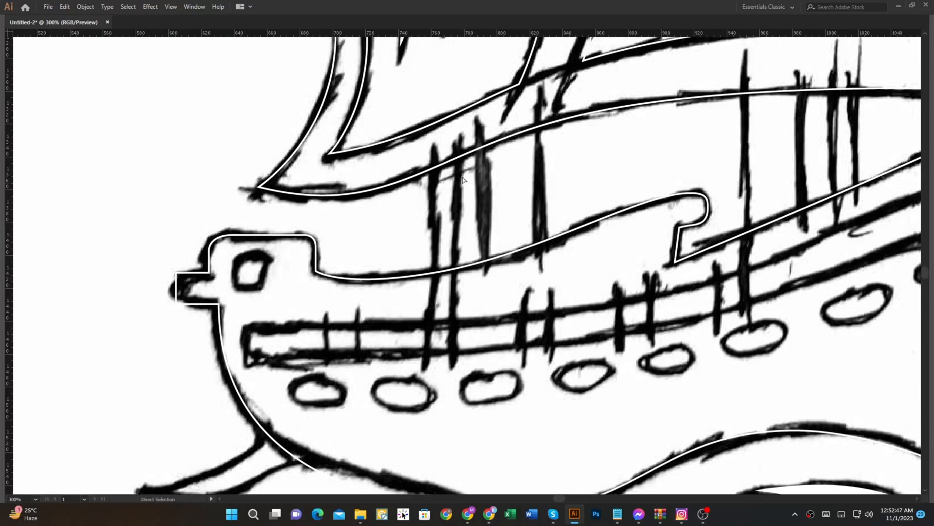
Step: Recolour the silhouette's stroke to cyan and deselect it
key("a")
left_click(465, 157)
key("Tab")
left_click_drag(866, 220, 801, 210)
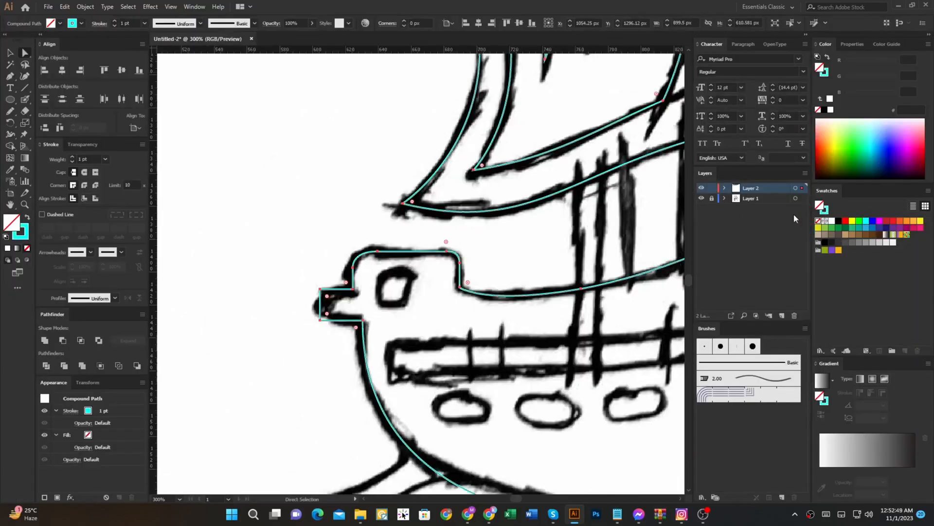
key("Tab")
left_click(176, 85)
Step: Trace the outer left edges of the three upper left sails upward with the Pen tool, redoing a misplaced curve point
scroll(433, 193, "down", 1)
left_click_drag(434, 194, 422, 447)
left_click_drag(370, 250, 380, 372)
left_click_drag(245, 310, 306, 310)
key("p")
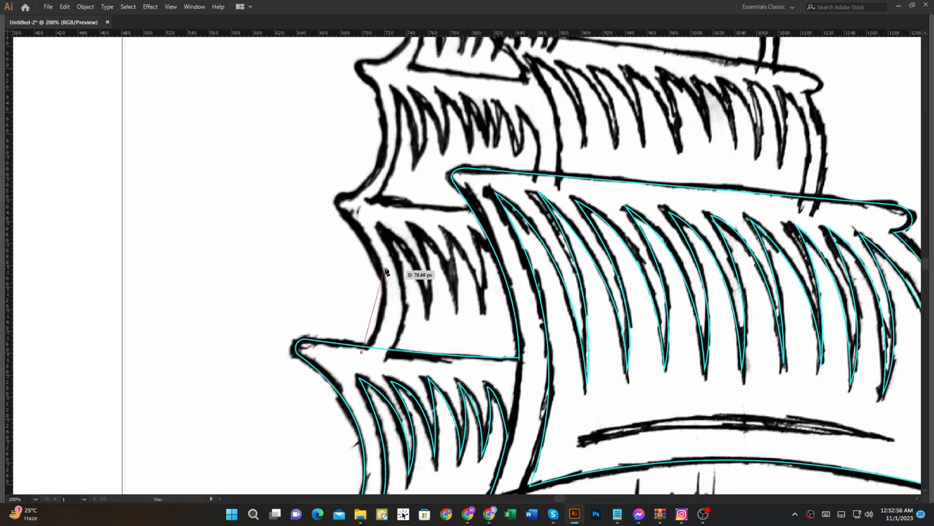
left_click_drag(372, 237, 371, 302)
key("ctrl+z")
left_click_drag(388, 359, 388, 347)
left_click_drag(369, 299, 342, 288)
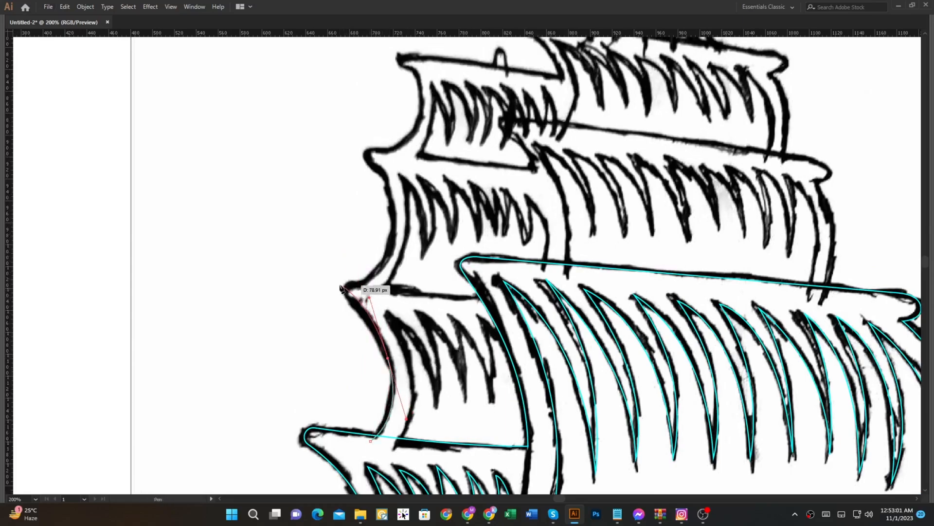
left_click_drag(389, 261, 394, 153)
left_click_drag(418, 93, 422, 144)
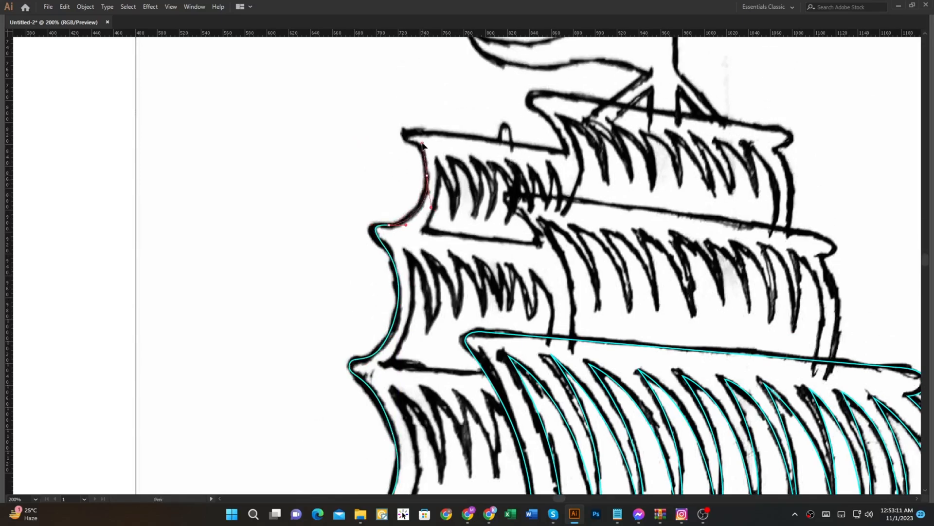
Step: Trace the top edges of the top left sail and topmost centre sail, continuing down the centre sail's outer right edge
mouse_move(483, 140)
left_mouse_down()
mouse_move(616, 162)
mouse_move(566, 252)
left_mouse_up()
key("ctrl+z")
left_click_drag(519, 203, 560, 209)
left_click_drag(609, 218, 525, 209)
left_click_drag(680, 234, 664, 260)
key("ctrl+z")
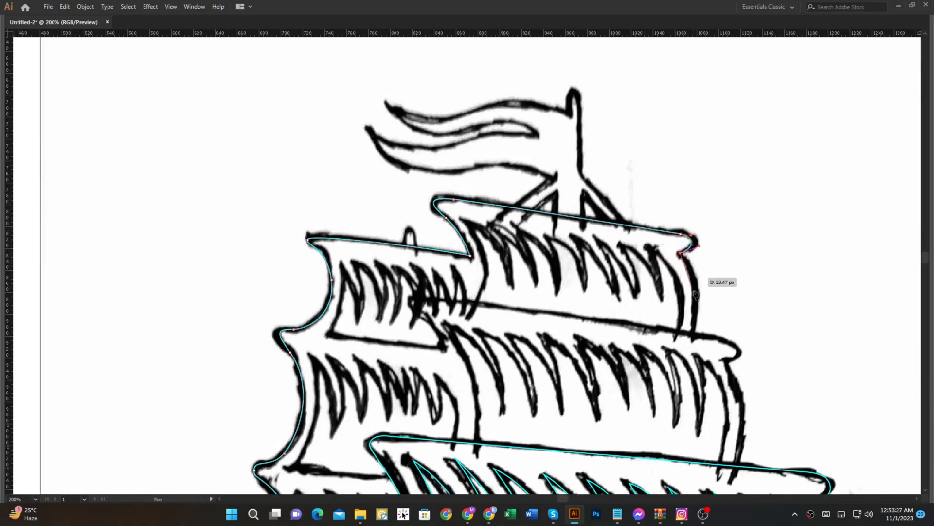
scroll(693, 286, "down", 3)
left_click_drag(666, 320, 664, 327)
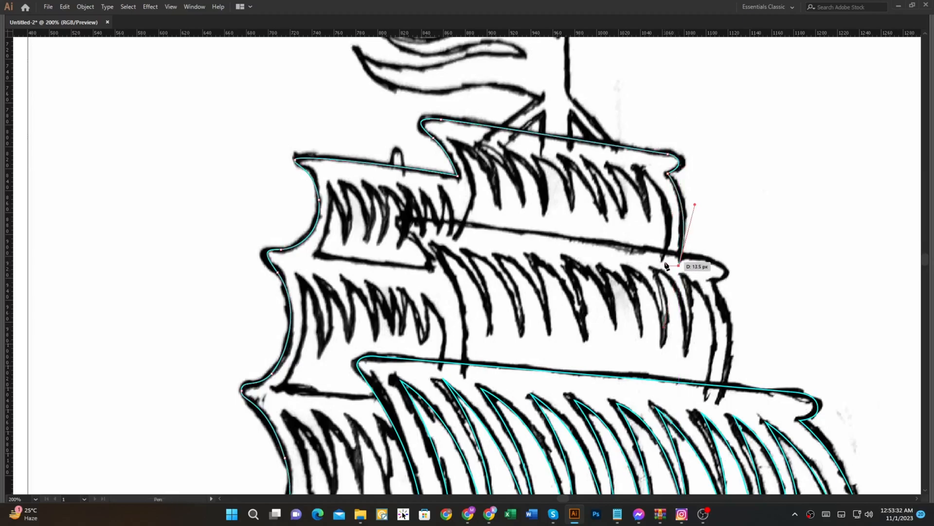
Step: Trace the topmost centre sail's short lower end, inner right edge and first fold from the right
left_click_drag(637, 165, 587, 126)
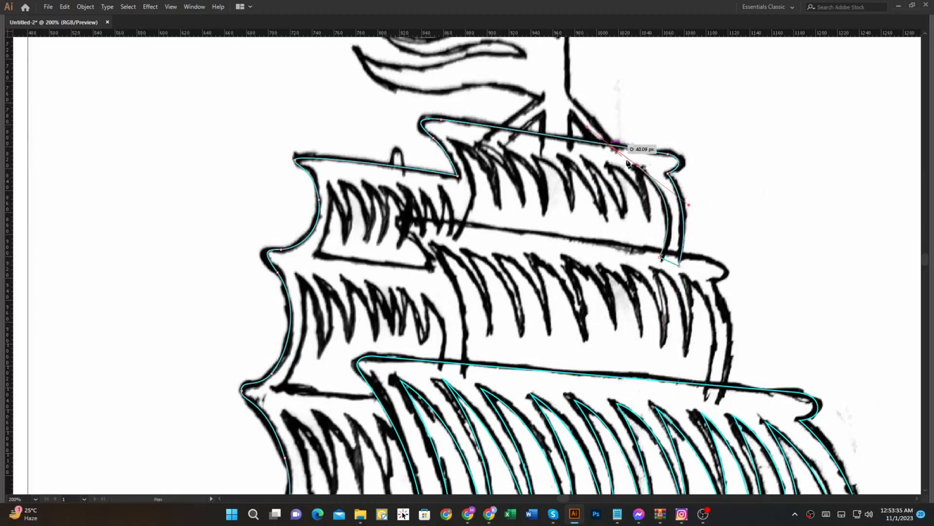
scroll(641, 187, "up", 2)
left_click_drag(654, 238, 646, 294)
left_click(654, 238)
left_click_drag(574, 142, 515, 119)
left_click(574, 141)
Step: Trace the topmost centre sail's second and third folds from the right with sharp corner points
left_click_drag(607, 251, 602, 292)
left_click(606, 250)
left_click_drag(532, 131, 487, 99)
left_click(532, 132)
left_click_drag(568, 251, 572, 292)
left_click(569, 250)
left_click_drag(487, 131, 447, 98)
left_click(487, 131)
Step: Trace the topmost centre sail's fourth and fifth folds from the right
left_click_drag(505, 228, 491, 264)
left_click_drag(445, 125, 441, 148)
left_click(501, 173)
left_click_drag(513, 276, 505, 315)
left_click(512, 276)
left_click_drag(449, 162, 485, 157)
left_click_drag(483, 157, 407, 121)
left_click(478, 156)
Step: Trace the topmost centre sail's last two folds and its inner left edge
left_click_drag(493, 219, 507, 264)
left_click(508, 214)
left_click_drag(442, 115, 394, 85)
left_click_drag(465, 227, 463, 268)
left_click(466, 227)
left_click_drag(382, 93, 312, 62)
left_click(382, 93)
scroll(385, 225, "down", 1)
left_click_drag(385, 225, 366, 274)
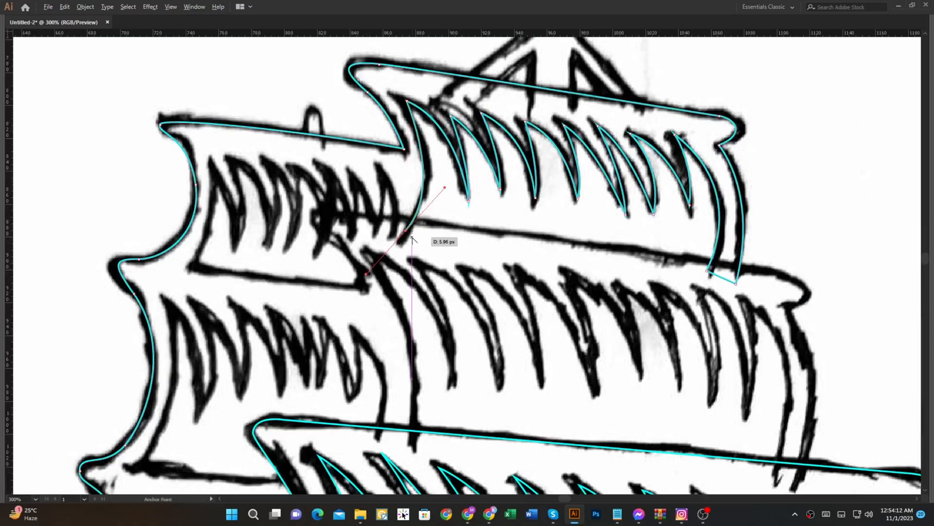
Step: Trace the top left sail's first two folds from the right with sharp corner points
scroll(494, 246, "down", 1)
left_click_drag(472, 241, 524, 211)
scroll(500, 175, "up", 2)
scroll(526, 181, "down", 2)
left_click(523, 210, "ctrl")
scroll(473, 206, "up", 2)
left_click(468, 211)
left_click_drag(457, 128, 426, 86)
left_click(457, 127)
left_click_drag(446, 210, 425, 229)
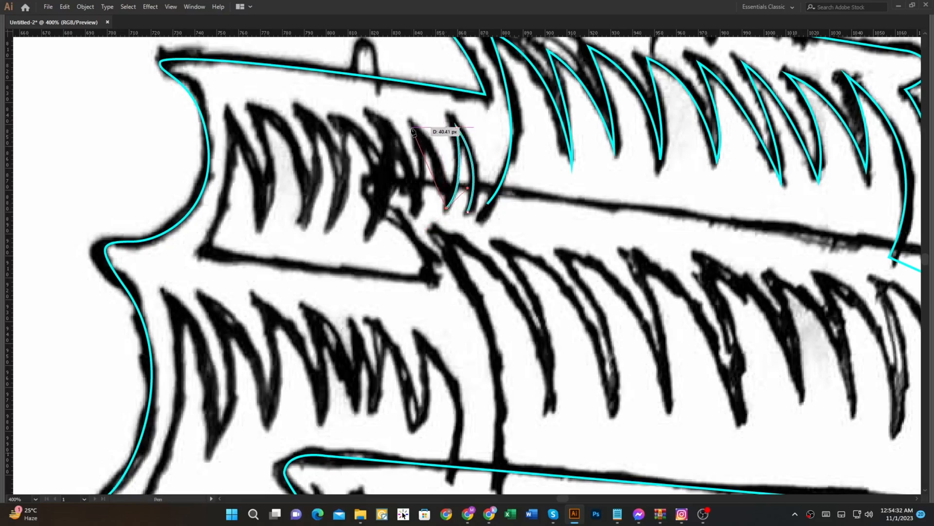
left_click(418, 212)
Step: Trace the top left sail's next three folds toward the left
left_click_drag(388, 120, 357, 88)
left_click_drag(370, 232, 334, 286)
left_click_drag(348, 120, 290, 81)
left_click(344, 120, "alt")
left_click_drag(327, 227, 288, 266)
left_click(357, 173)
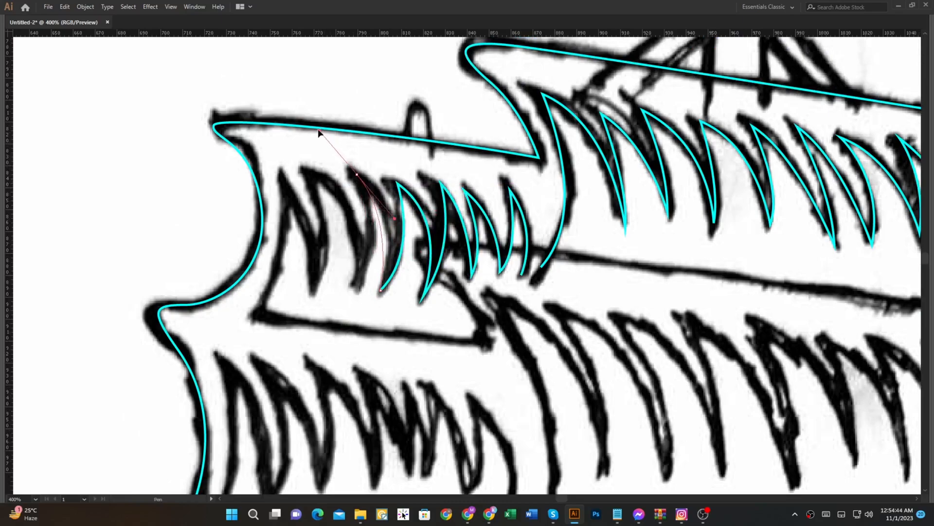
left_click_drag(354, 290, 327, 331)
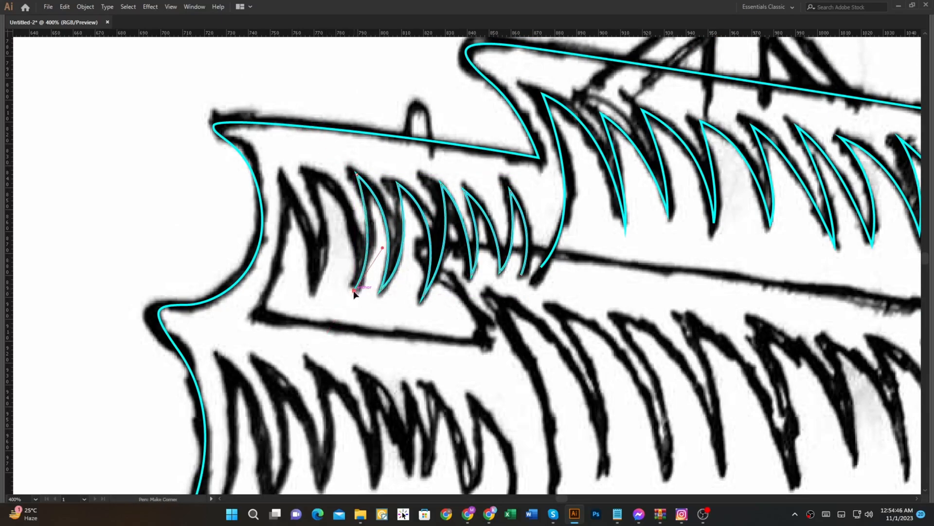
Step: Trace the top left sail's last two folds and its inner left edge down to the lower corner
left_click_drag(307, 169, 239, 130)
left_click_drag(315, 292, 295, 318)
left_click_drag(284, 361, 284, 361)
left_click(315, 291)
left_click_drag(278, 169, 237, 125)
left_click_drag(254, 313, 204, 354)
left_click(254, 314)
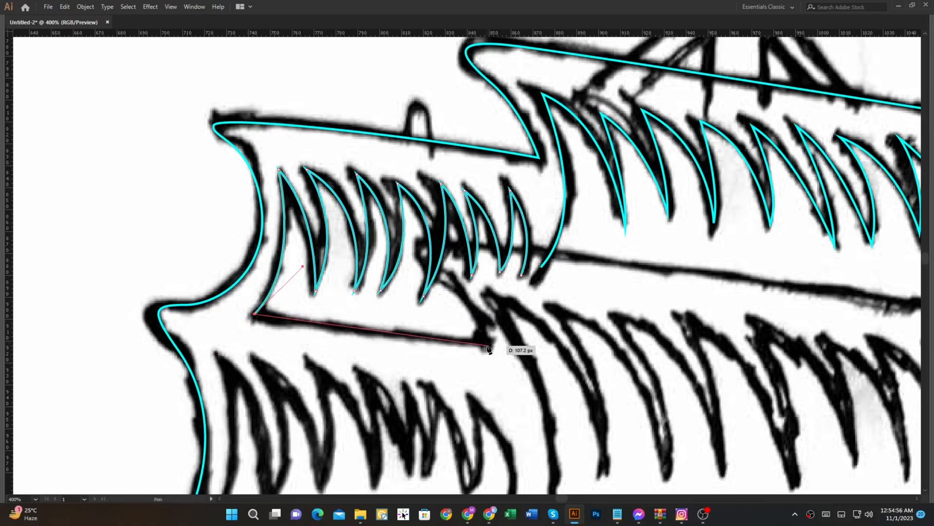
Step: Trace the top left sail's bottom edge and continue up toward the middle centre sail's upper left corner
scroll(488, 346, "down", 1)
left_click_drag(489, 347, 458, 220)
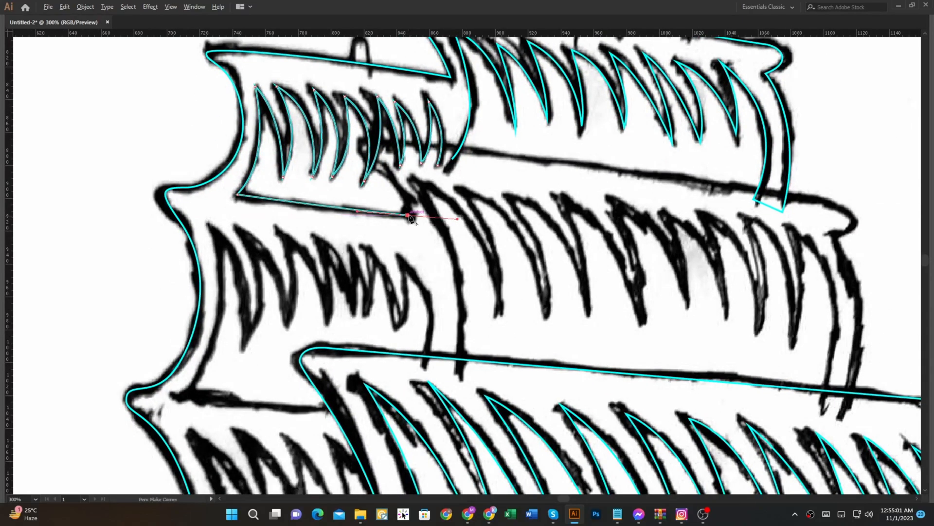
left_click(408, 216)
scroll(395, 174, "up", 1)
left_click_drag(355, 150, 313, 129)
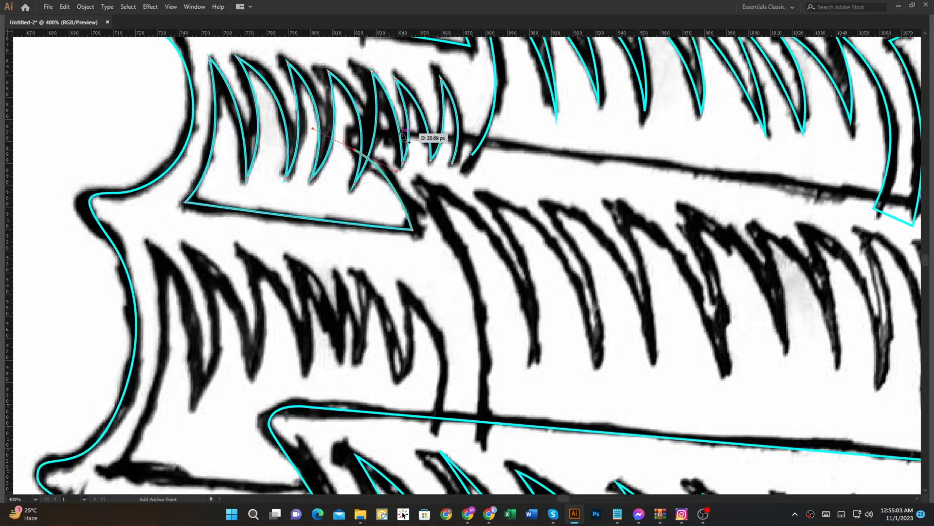
Step: Round the middle centre sail's upper left corner into its top edge and adjust the corner's curve handle
left_click_drag(503, 144, 566, 161)
left_click_drag(632, 167, 634, 165)
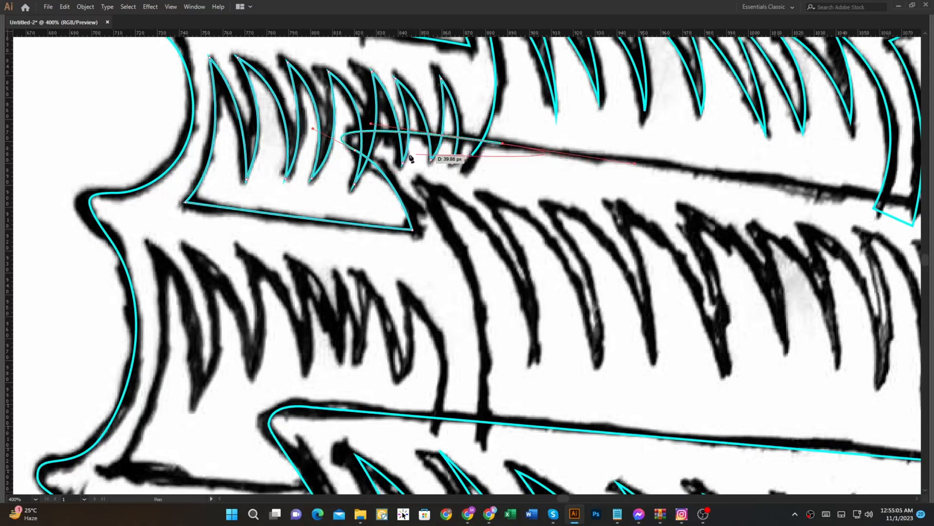
left_click_drag(313, 128, 323, 122)
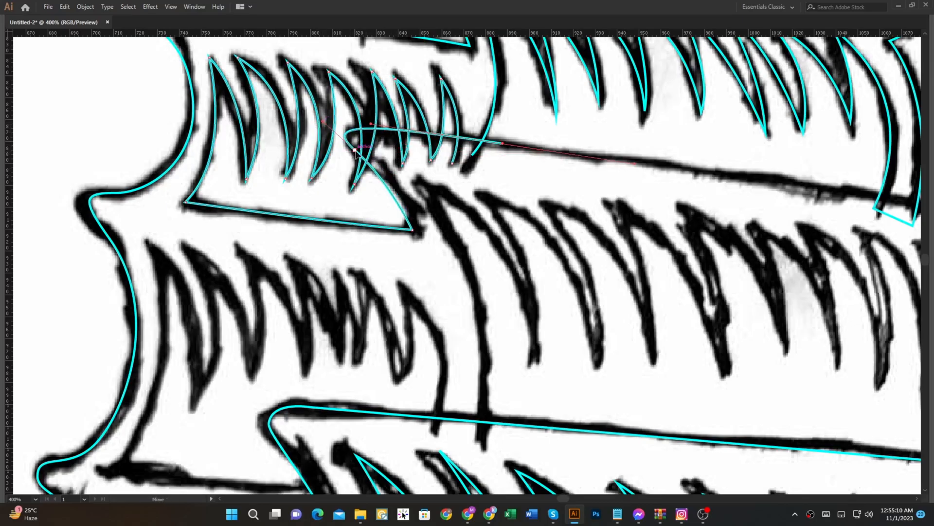
left_click_drag(389, 181, 400, 181)
left_click_drag(486, 163, 249, 163)
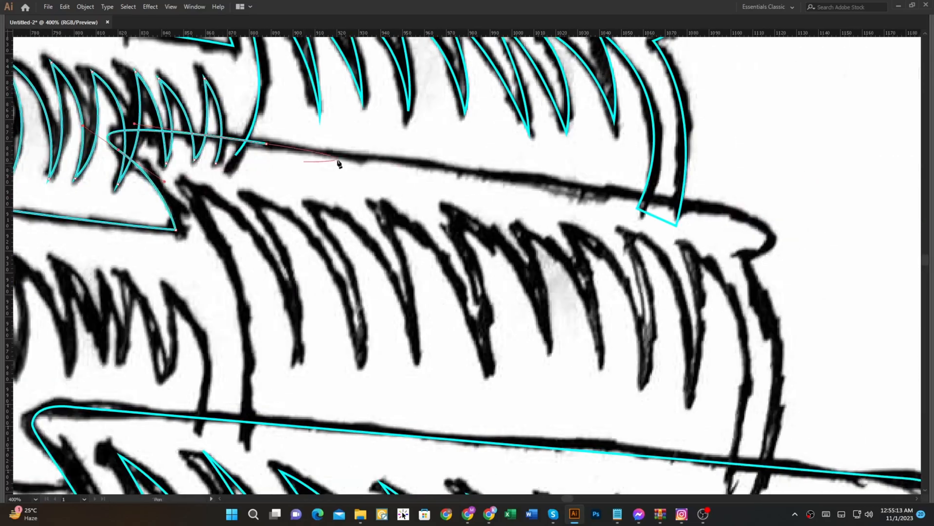
Step: Trace the middle centre sail's top edge and rounded right end, redoing misplaced curve points
left_click_drag(732, 213, 738, 215)
mouse_move(768, 247)
left_mouse_down()
mouse_move(755, 265)
mouse_move(733, 260)
mouse_move(713, 277)
left_mouse_up()
key("ctrl+z")
key("ctrl+z")
left_click_drag(772, 237, 765, 287)
key("ctrl+z")
scroll(771, 233, "up", 3)
key("ctrl+z")
left_click_drag(768, 248, 767, 290)
left_click_drag(708, 195, 704, 185)
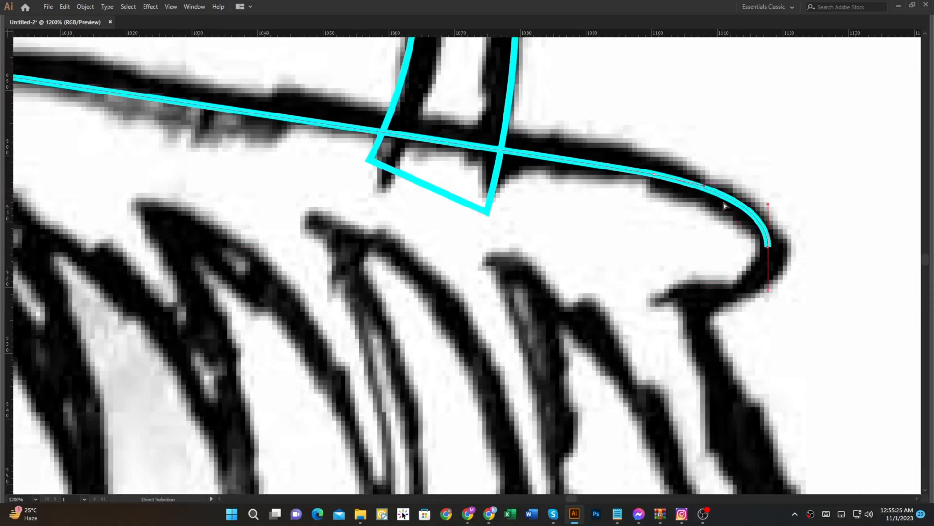
left_click(690, 295)
Step: Trace the middle centre sail's outer right edge down to its lower end
scroll(690, 296, "down", 6)
left_click_drag(567, 317, 528, 409)
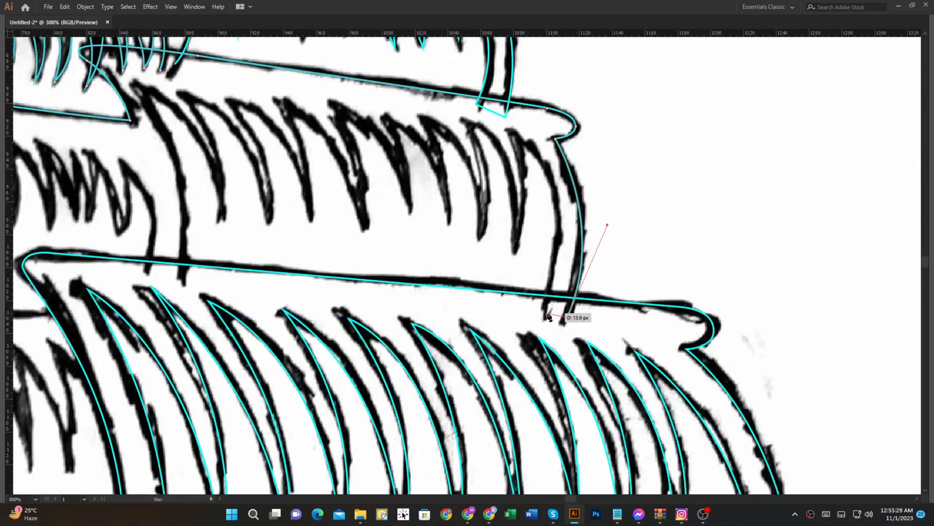
left_click(589, 318, "ctrl")
scroll(590, 319, "down", 2)
left_click_drag(592, 333, 652, 354)
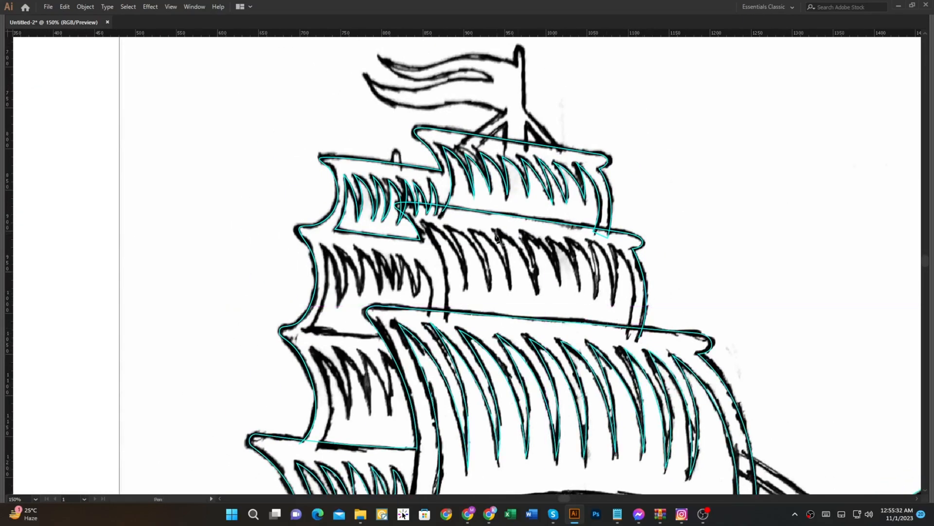
Step: Trace the middle centre sail's inner left edge upward and its first fold from the left
scroll(441, 271, "up", 2)
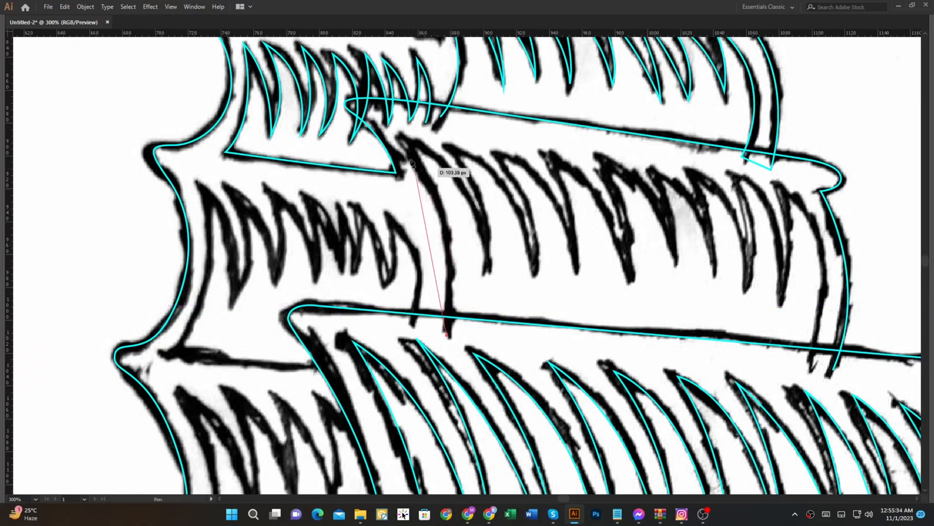
left_click_drag(404, 138, 333, 52)
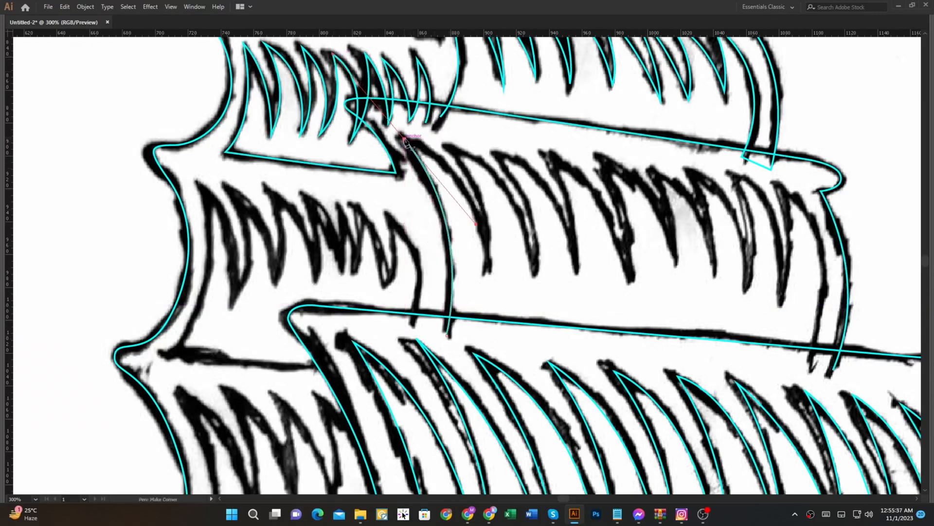
left_click_drag(485, 259, 497, 280)
left_click(486, 261)
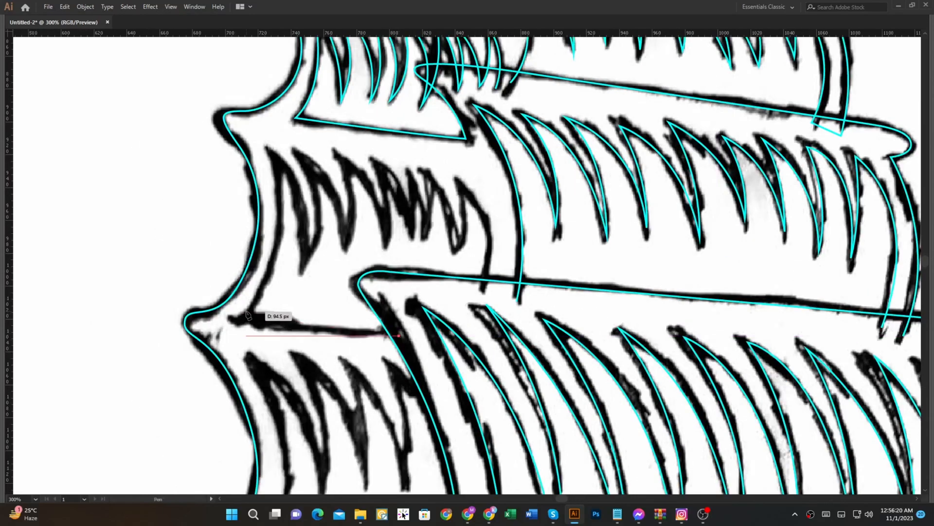
Step: Trace the second-highest left sail's bottom edge and inner left edge through to its first fold
left_click(246, 322)
left_click_drag(272, 157, 242, 86)
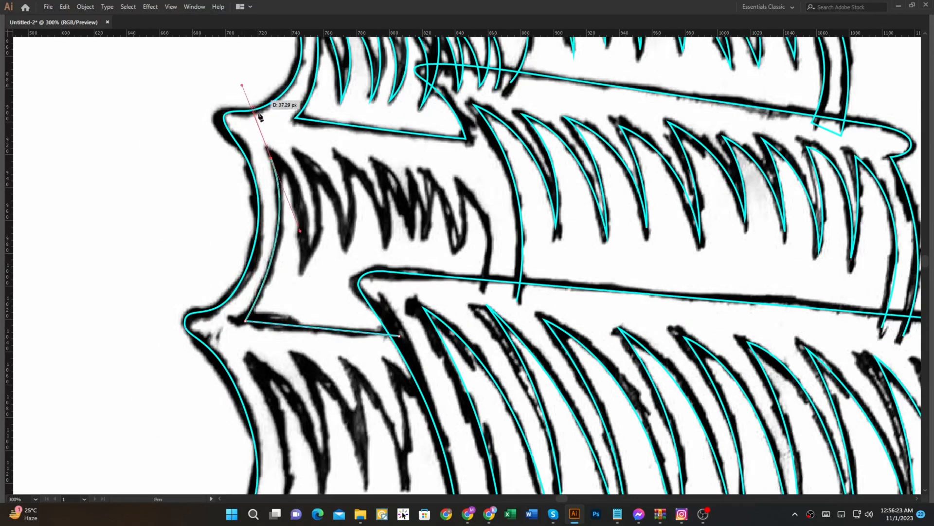
left_click_drag(302, 258, 301, 321)
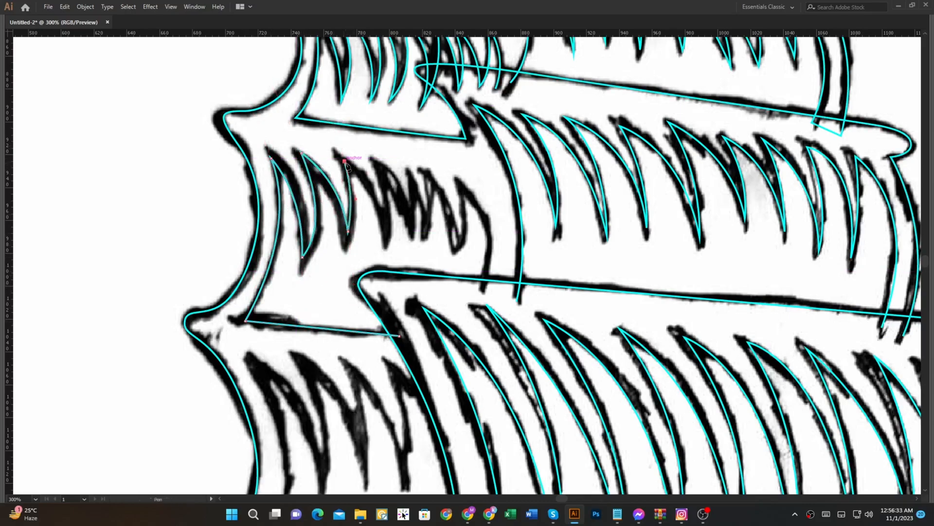
Step: Trace the second-highest left sail's narrow middle folds with sharp corner points
left_click(377, 166)
left_click_drag(413, 235, 416, 267)
left_click(412, 236)
left_click_drag(409, 172, 401, 145)
left_click(408, 173)
left_click_drag(428, 231, 428, 260)
left_click(428, 231)
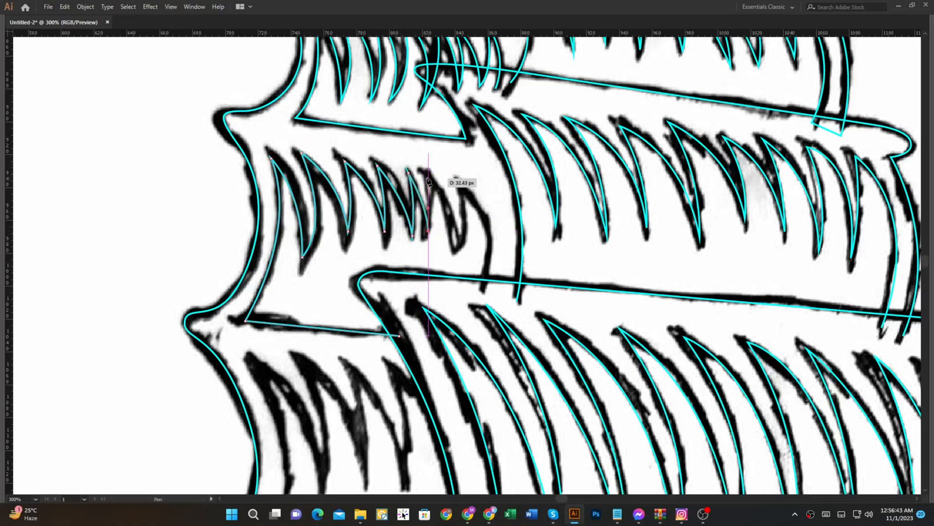
Step: Trace the second-highest left sail's remaining folds up to the tip of its rightmost fold
scroll(427, 182, "up", 3)
left_click(432, 164)
left_click_drag(504, 354, 507, 456)
left_click_drag(515, 188, 507, 162)
left_click(515, 189)
scroll(536, 207, "down", 2)
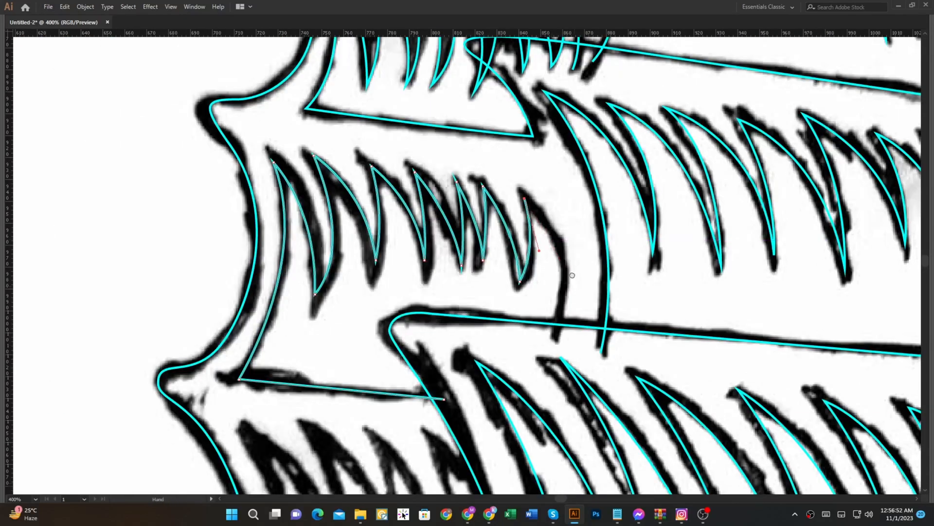
Step: Finish tracing the second-highest left sail with its right edge, from the last fold's tip down to the yard below
left_click_drag(575, 286, 558, 221)
left_click_drag(539, 268, 505, 370)
scroll(529, 328, "down", 3)
left_click_drag(529, 327, 406, 323)
scroll(535, 268, "down", 2)
scroll(313, 353, "up", 2)
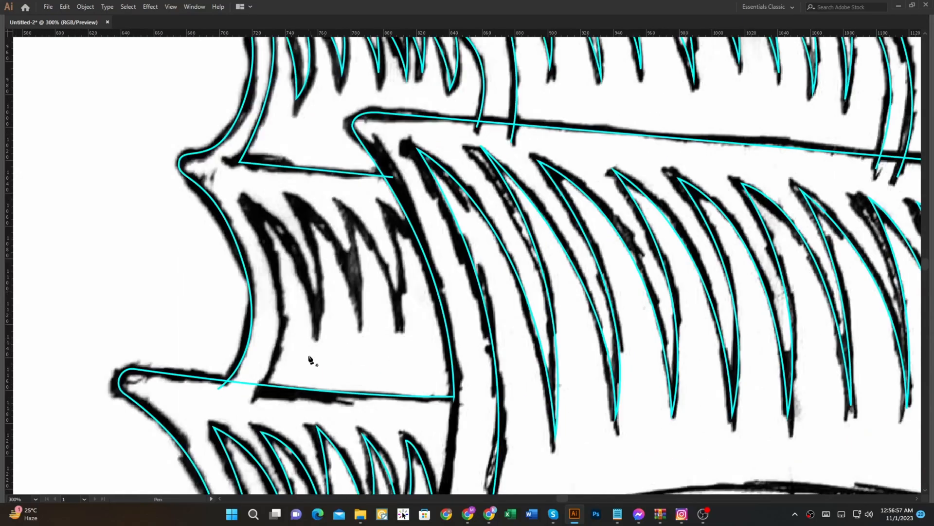
Step: Trace the third left sail's inner left edge upward and its first fold down to the tip and back up
left_click(260, 384)
left_click_drag(246, 202, 201, 127)
left_click(245, 202)
left_click_drag(317, 317, 326, 395)
left_click_drag(299, 202, 268, 153)
Step: Trace the third left sail's remaining folds through to its right edge beside the main sail
left_click_drag(360, 310, 374, 383)
left_click_drag(347, 202, 378, 244)
left_click_drag(395, 312, 400, 365)
left_click_drag(388, 214, 373, 158)
left_click_drag(433, 263, 460, 316)
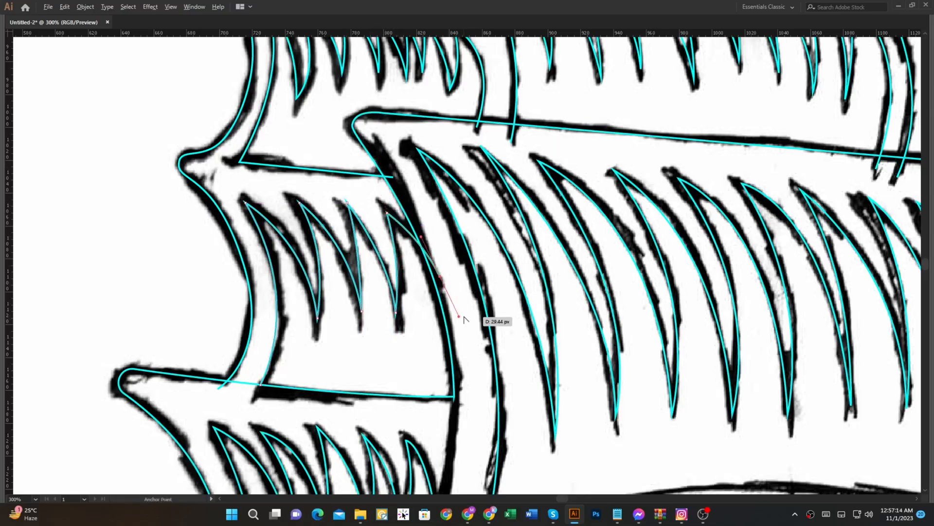
scroll(461, 317, "down", 4)
left_click_drag(605, 333, 545, 332)
key("shift+x")
scroll(497, 153, "up", 1)
left_click(500, 151)
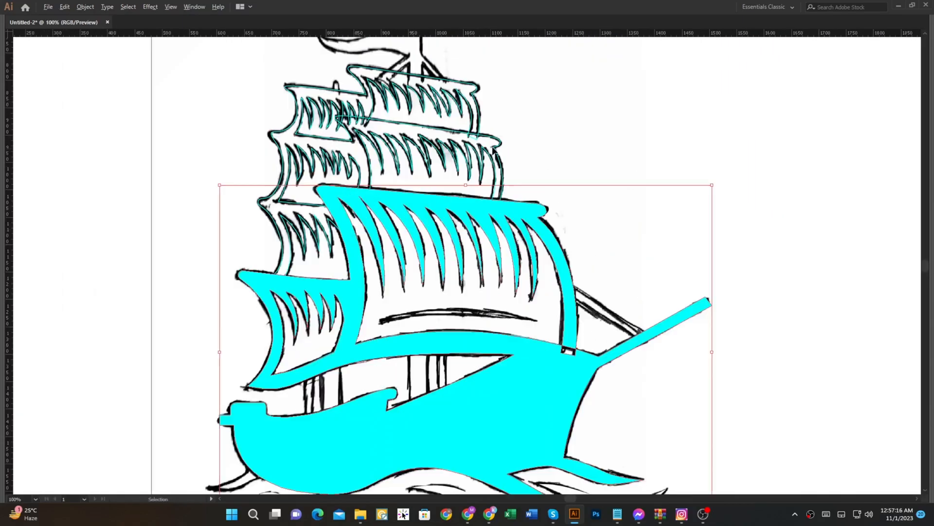
key("shift+x")
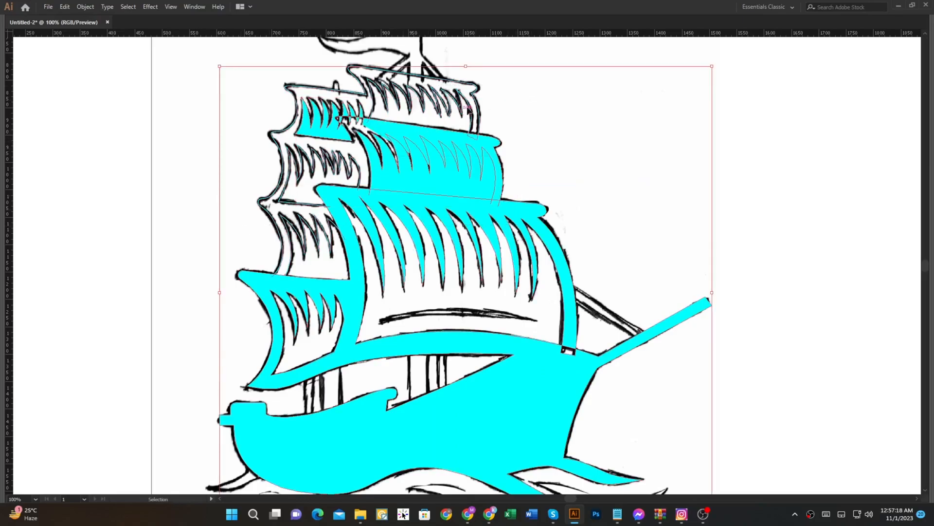
key("ctrl+z")
key("ctrl+z")
key("ctrl+z")
Step: Swap the cyan outlines of the hull, main sail and upper centre sails to solid fills
key("ctrl+a")
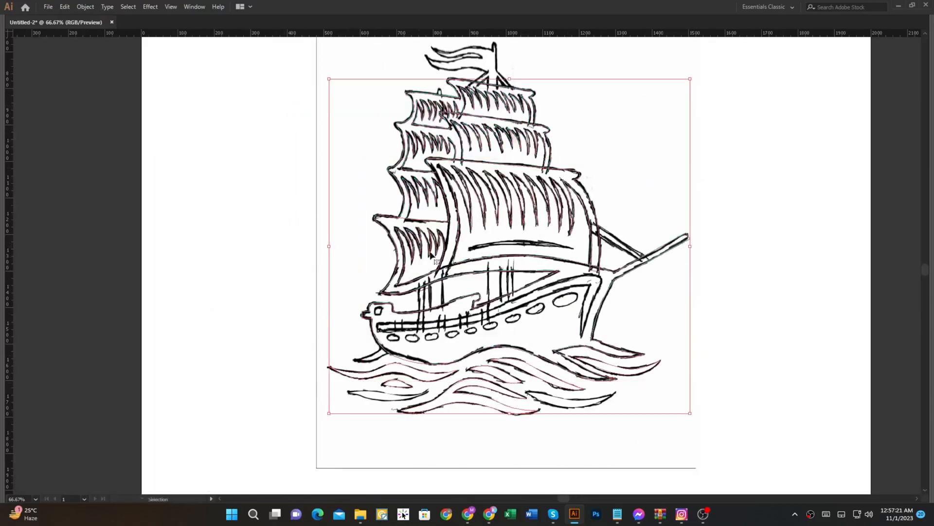
scroll(511, 129, "up", 2)
left_click(679, 182)
left_click(665, 224)
key("shift+x")
left_click_drag(656, 136, 595, 127)
key("shift+x")
left_click_drag(627, 79, 561, 91)
key("shift+x")
Step: Swap the cyan outlines of the remaining left sails and their folds to solid fills
left_click_drag(304, 88, 320, 130)
left_click(325, 130)
left_click(356, 290)
scroll(403, 223, "down", 1)
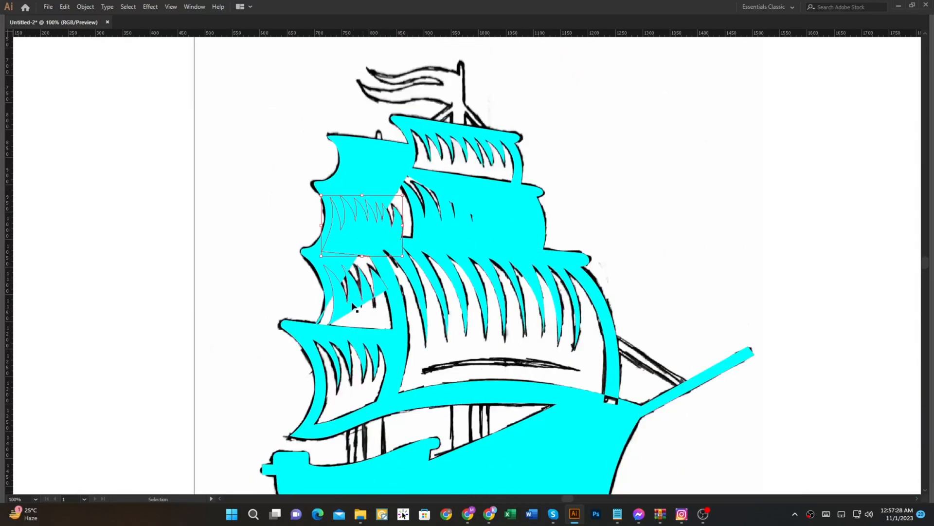
Step: Select all traced ship shapes and cut out the open areas around the upper sails' folds with Shape Builder
left_click_drag(189, 85, 653, 426)
key("shift+m")
scroll(378, 180, "up", 2)
left_click_drag(683, 210, 654, 155)
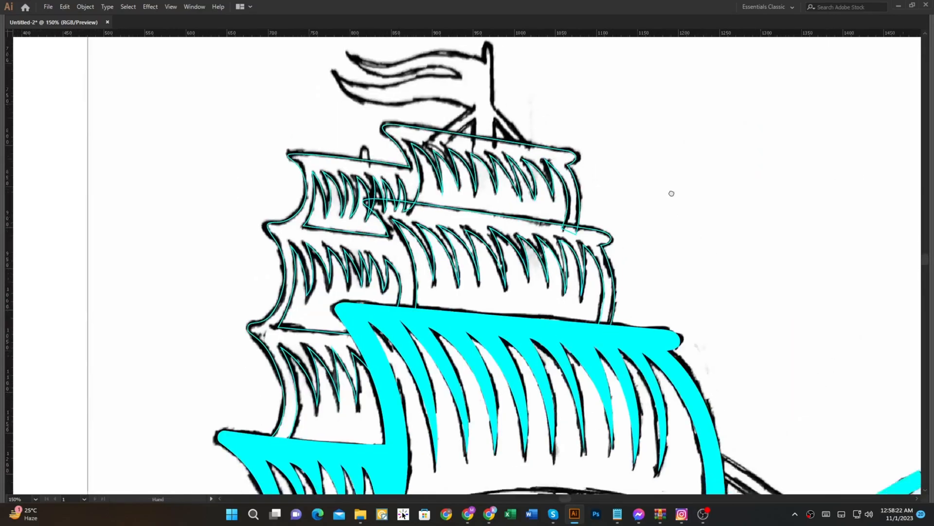
scroll(638, 202, "down", 1)
left_click_drag(393, 210, 287, 260)
key("shift+m")
scroll(450, 194, "up", 2)
left_click(463, 193)
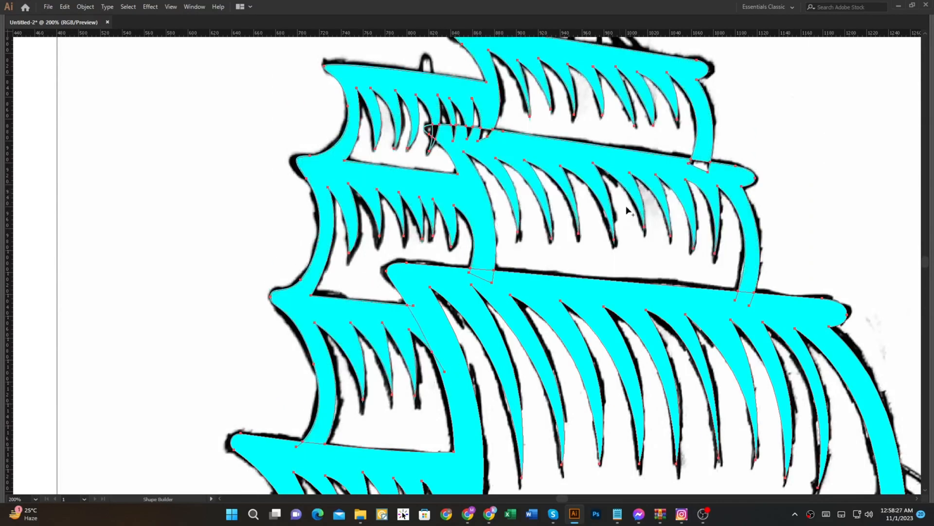
Step: Merge the small overlaps where the middle centre sail's left tip crosses the top left sail with Shape Builder
scroll(405, 319, "down", 1)
left_click_drag(469, 353, 434, 301)
scroll(391, 131, "up", 3)
left_click(399, 132)
left_click(385, 129)
left_click(393, 153)
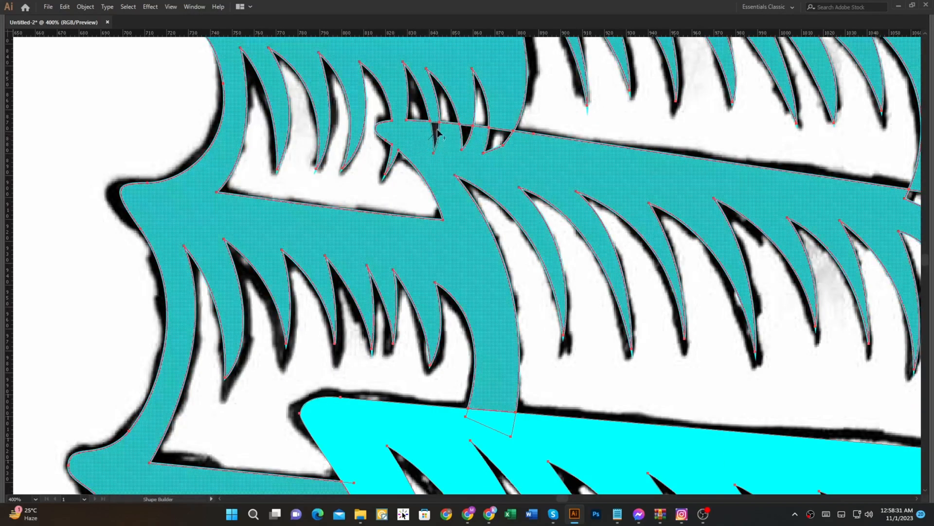
Step: Fill the gap below the top centre sail's right edge and merge the upper sails into the main silhouette with Shape Builder
scroll(514, 150, "down", 1)
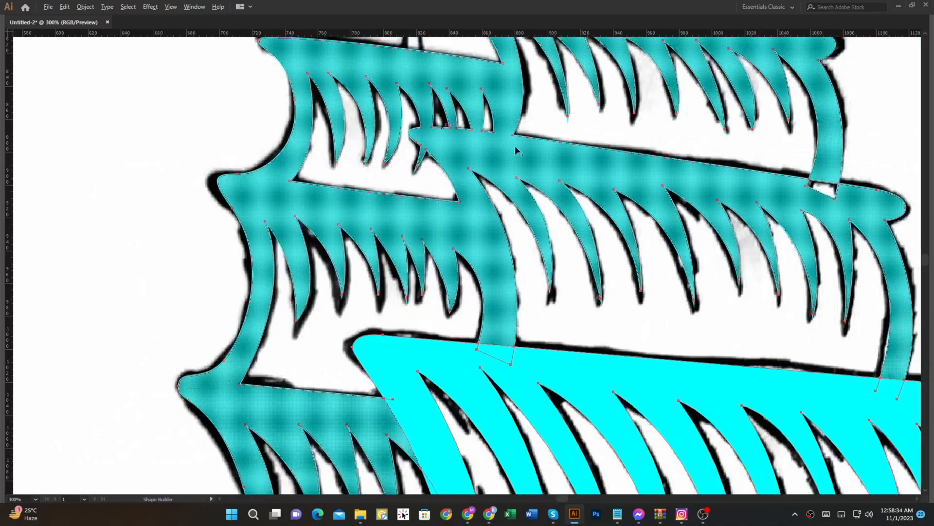
left_click_drag(784, 192, 616, 202)
scroll(645, 209, "down", 1)
left_click(651, 206)
scroll(655, 217, "down", 2)
left_click_drag(662, 224, 640, 209)
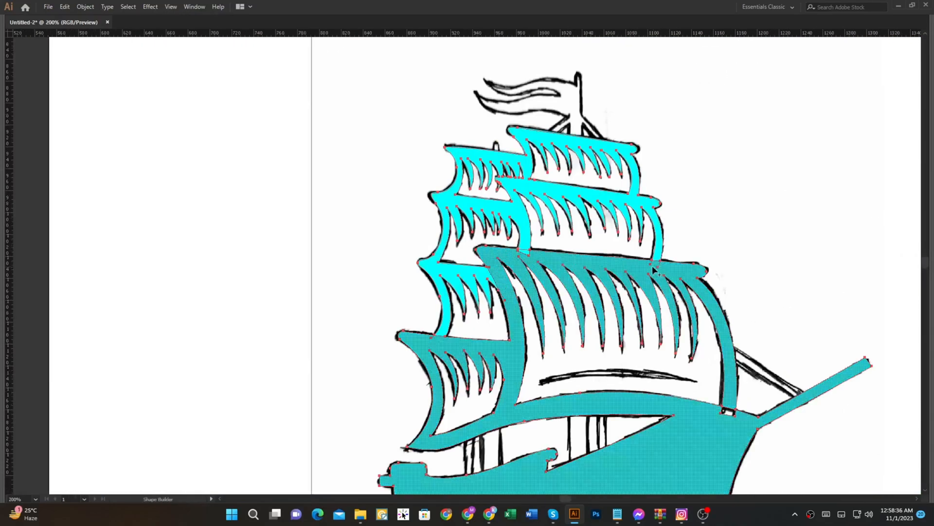
scroll(653, 270, "up", 2)
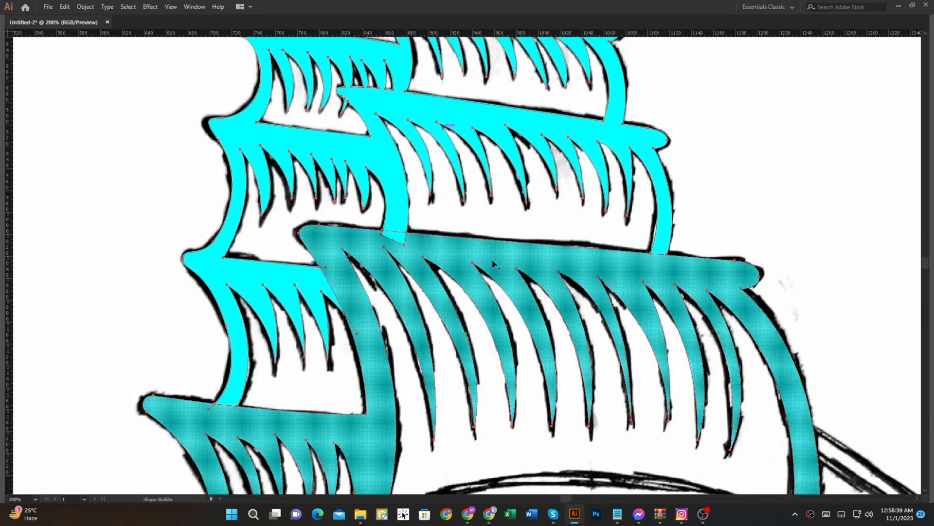
left_click_drag(398, 222, 400, 254)
Step: Merge the thin sliver beside the third left sail's rightmost fold into the silhouette with Shape Builder
scroll(360, 292, "down", 2)
scroll(348, 282, "up", 2)
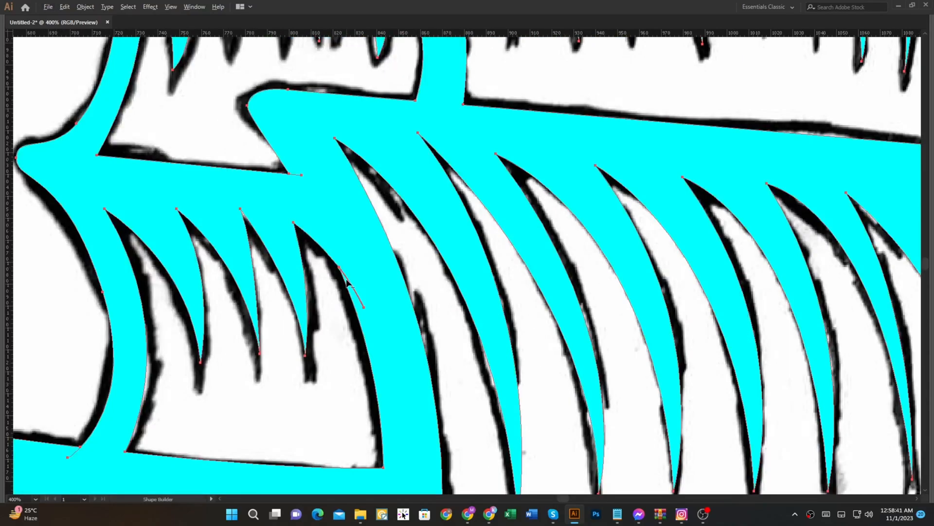
scroll(347, 282, "up", 3)
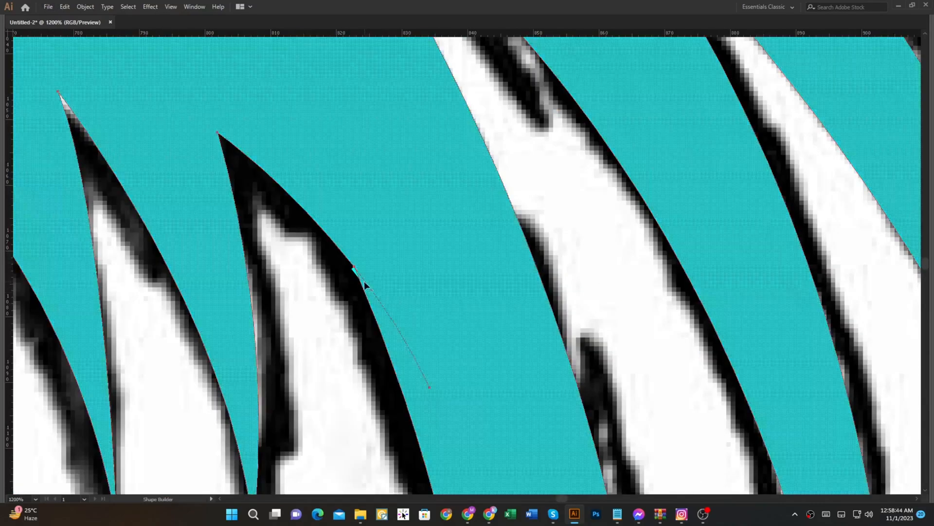
left_click(365, 281, "alt")
key("ctrl+z")
left_click(363, 277, "alt")
scroll(397, 300, "down", 10)
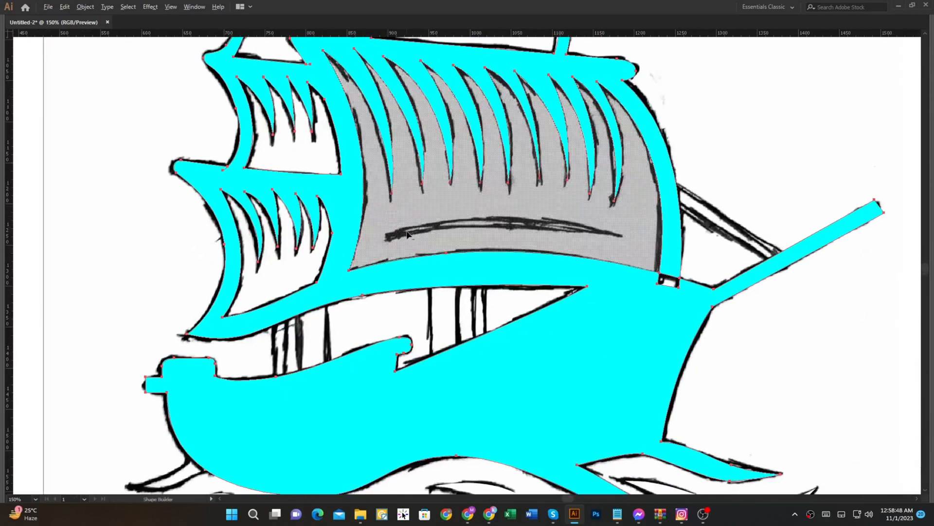
Step: Move the merged ship silhouette aside to check it, and undo the move
key("v")
left_click(635, 159)
left_click_drag(628, 163, 612, 281)
scroll(560, 285, "down", 2)
mouse_move(517, 253)
left_mouse_down()
mouse_move(563, 245)
mouse_move(669, 249)
left_mouse_up()
key("ctrl+z")
Step: Draw a narrow upright rectangle over the mast stub above the top left sail and round its upper corners
scroll(486, 228, "up", 5)
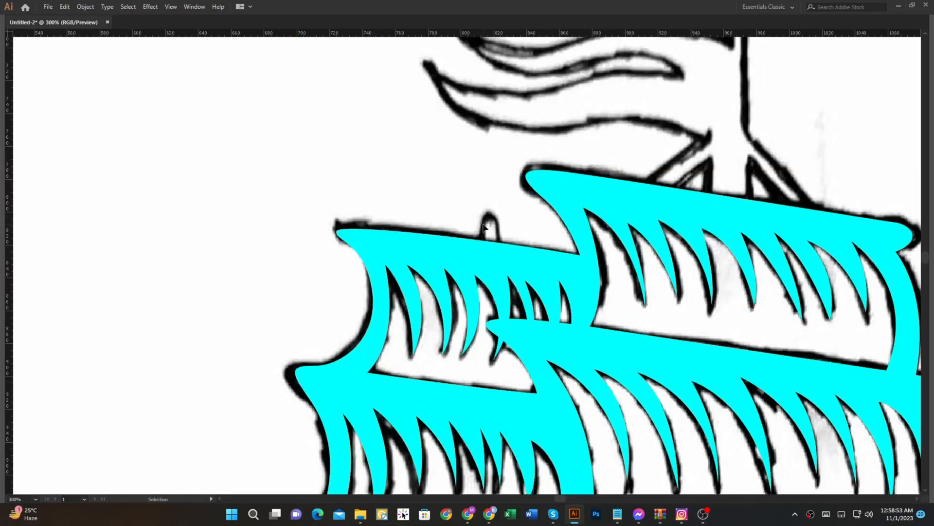
left_click_drag(484, 212, 503, 249)
scroll(500, 214, "up", 2)
key("a")
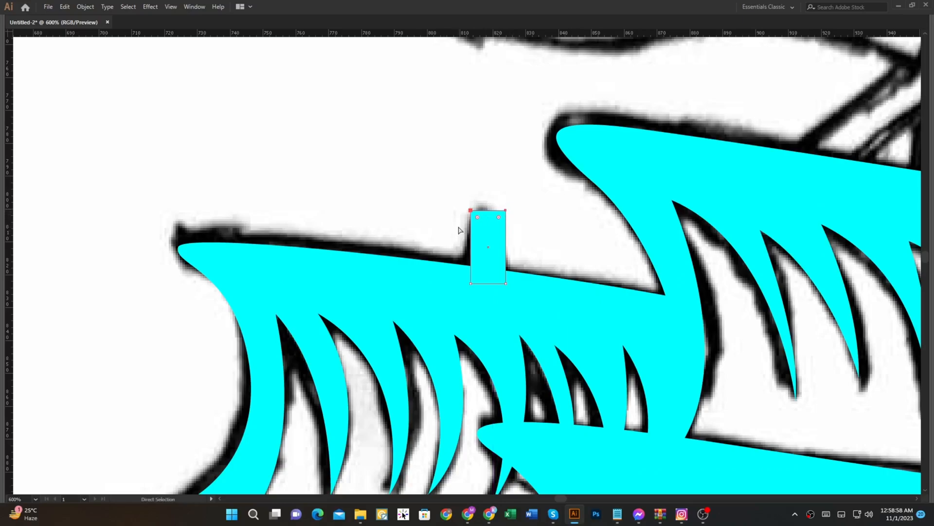
left_click_drag(473, 263, 473, 263)
key("ctrl+z")
left_click_drag(495, 222, 501, 228)
scroll(501, 228, "down", 5)
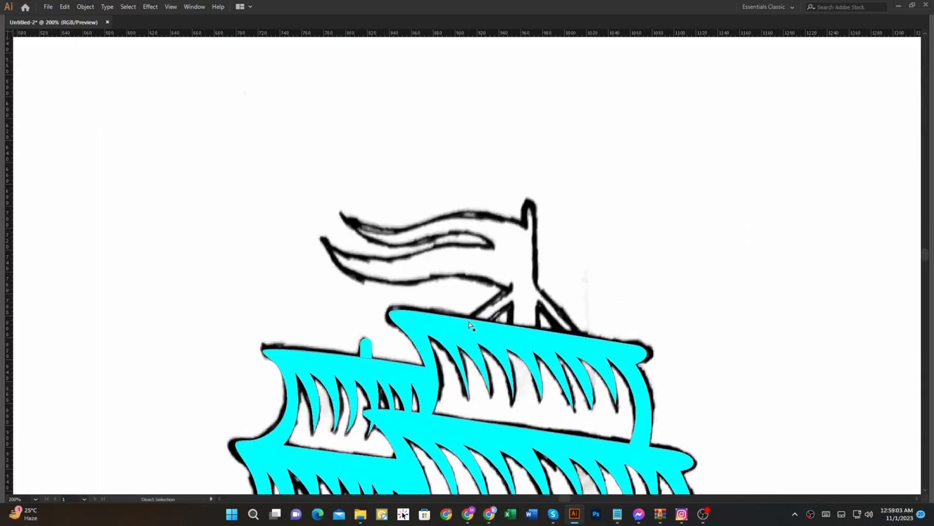
Step: Trace the flagpole's left brace and the flag's lower streamer with the Pen tool, up to the notch between the streamers
key("p")
scroll(457, 330, "up", 1)
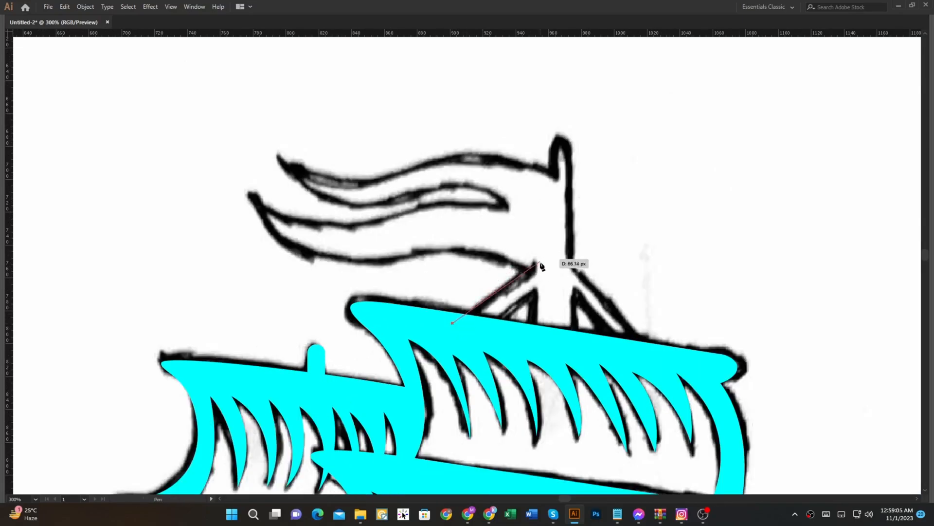
left_click_drag(423, 250, 414, 250)
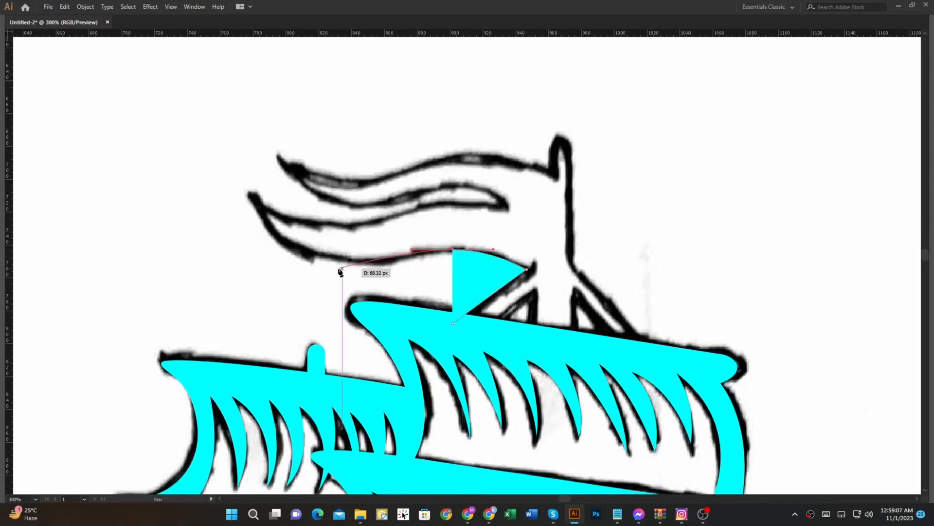
left_click_drag(253, 199, 201, 103)
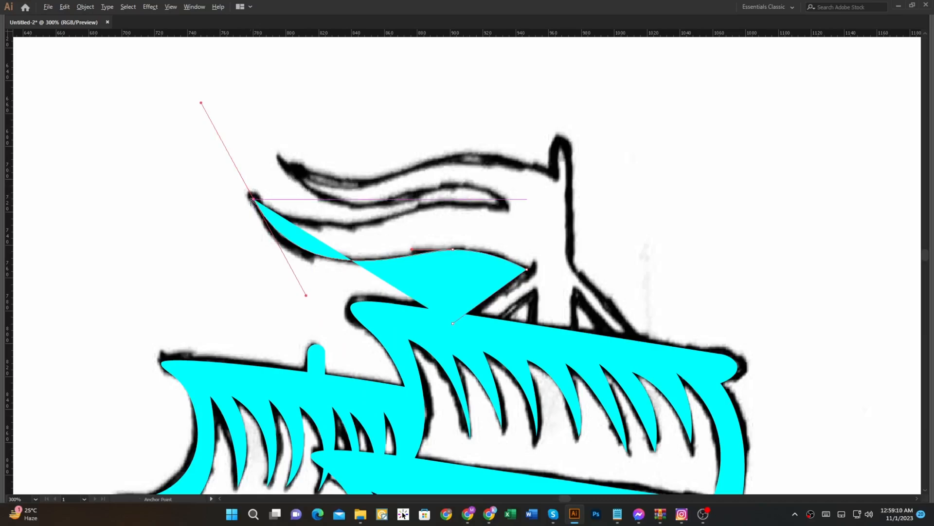
left_click_drag(379, 227, 389, 228)
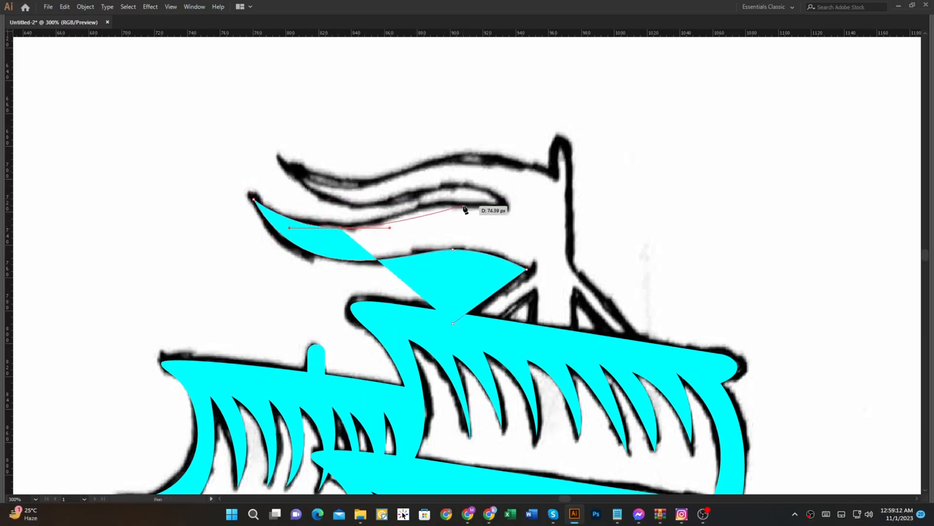
left_click_drag(506, 211, 514, 216)
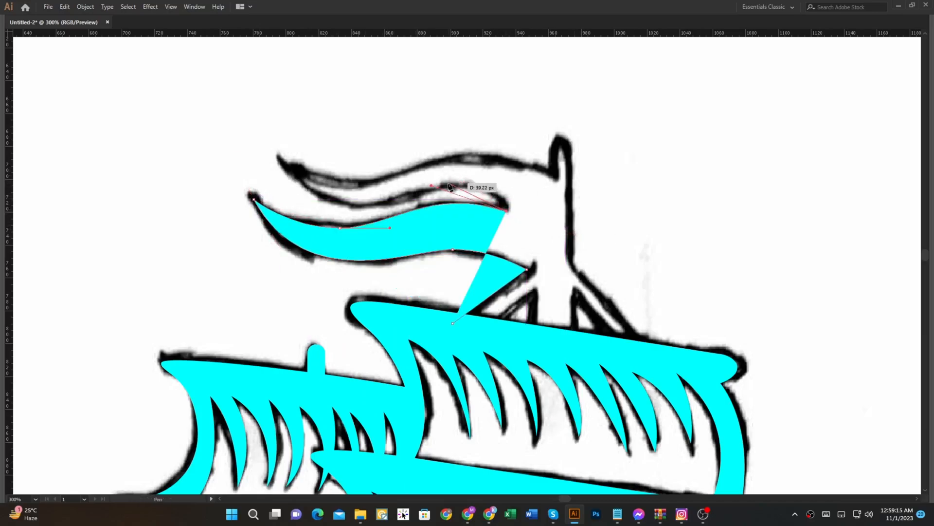
Step: Trace the flag's upper streamer from the notch out to its tip and back to the flagpole
left_click_drag(447, 183, 399, 187)
left_click_drag(289, 165, 216, 97)
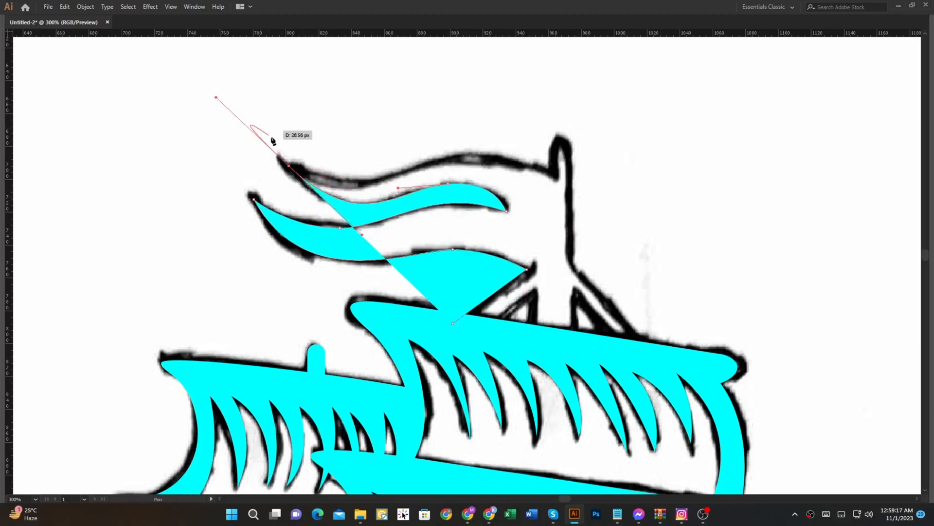
left_click(289, 166)
left_click_drag(374, 185, 419, 178)
left_click_drag(554, 177, 586, 191)
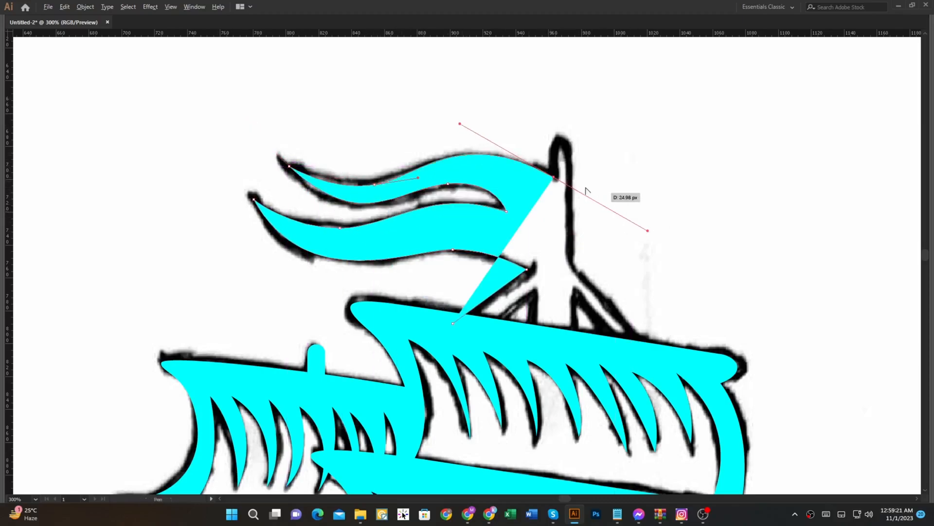
Step: Trace the flagpole's top, right side and right brace's outer edge, and show the path as an outline
left_click(554, 135)
left_click(569, 135)
left_click(569, 260)
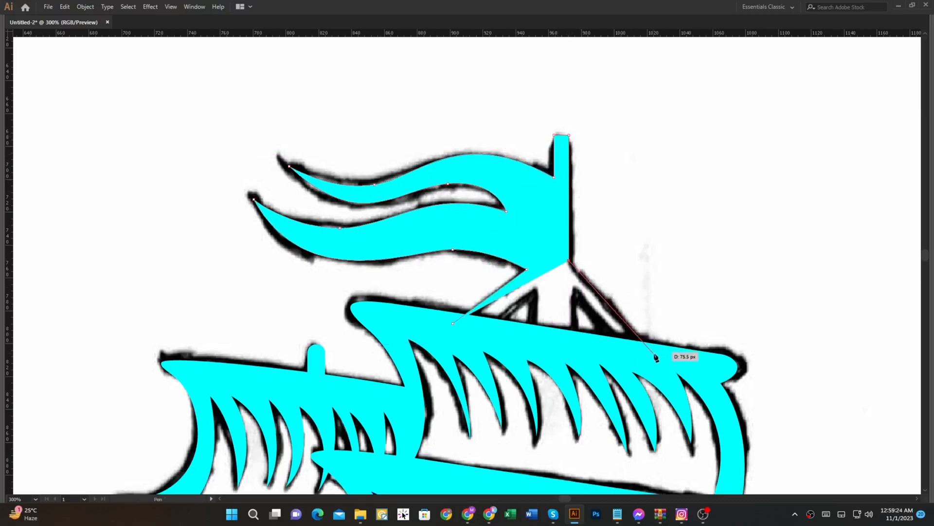
left_click(644, 343)
key("shift+x")
Step: Trace the inner edges of the flagpole's braces, close the flag path at its start and swap it to a solid fill
left_click(620, 345)
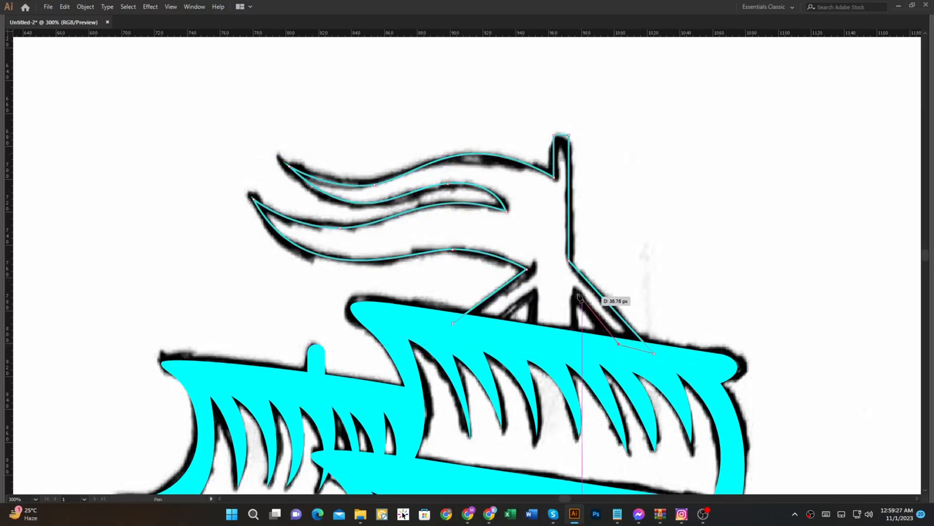
left_click(572, 338)
left_click(528, 338)
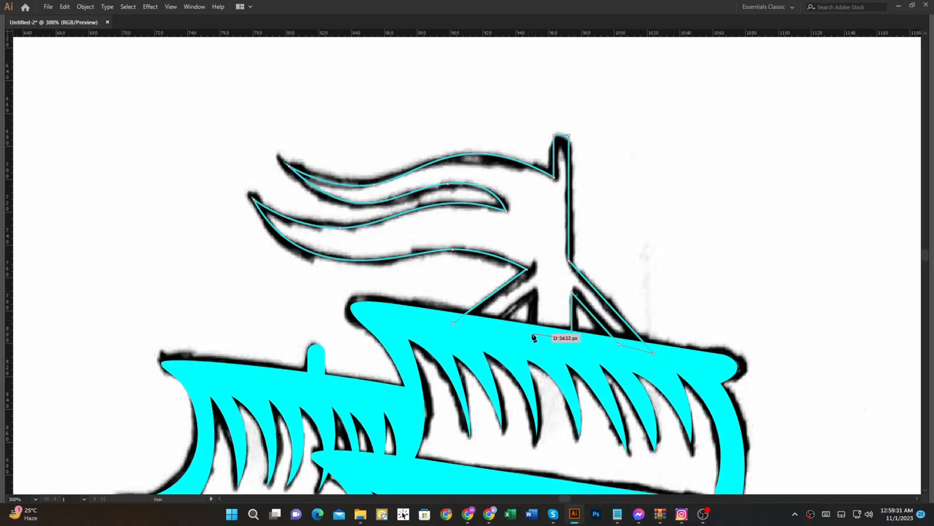
left_click(532, 291)
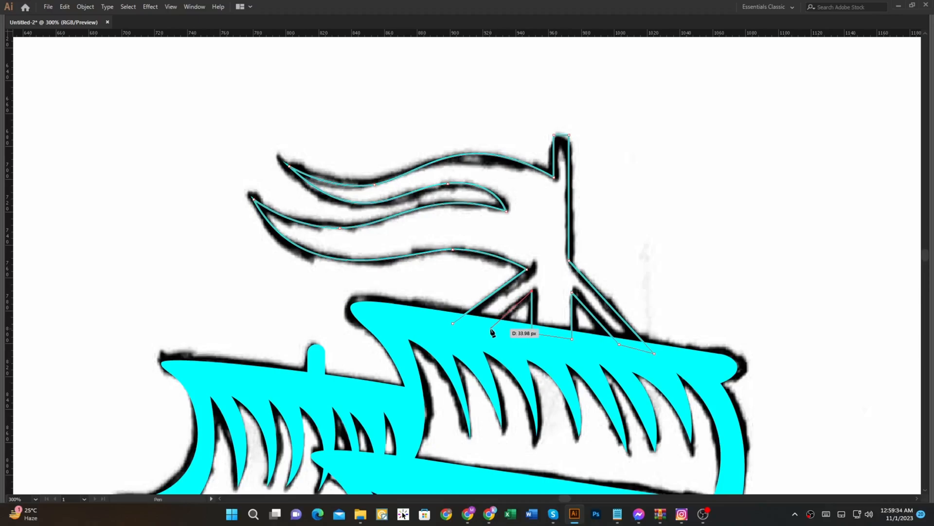
left_click(487, 329)
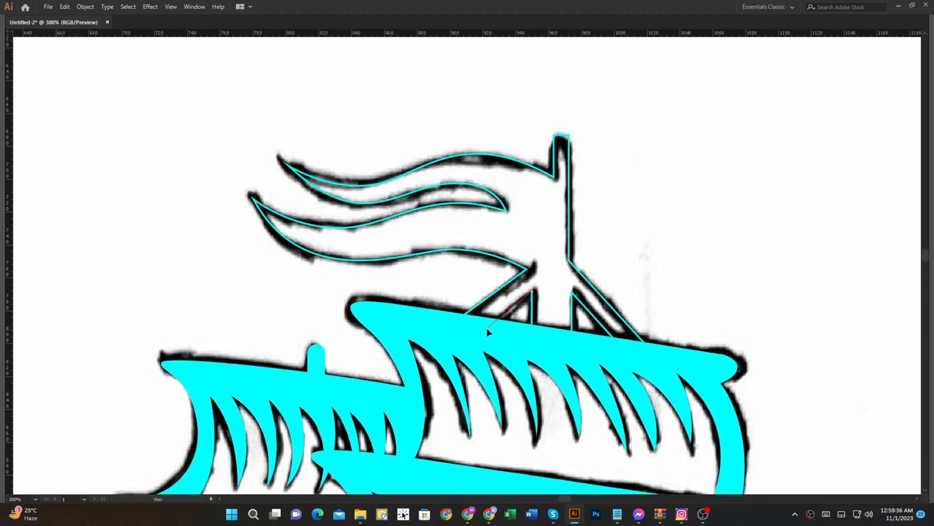
left_click(452, 323)
key("shift+x")
Step: Round the top corners of the flagpole and deselect the shape
scroll(526, 291, "down", 2)
key("a")
left_click_drag(545, 220, 545, 234)
key("v")
left_click(606, 243)
Step: Round the corners at the outer end of the bowsprit
key("space")
left_click_drag(634, 297, 586, 137)
mouse_move(686, 340)
left_mouse_down()
mouse_move(609, 197)
mouse_move(629, 234)
left_mouse_up()
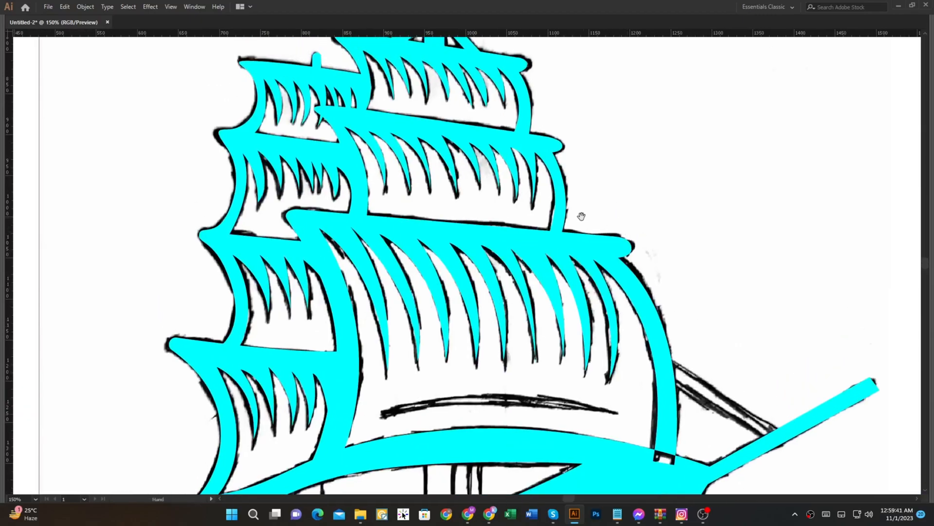
left_click_drag(708, 319, 571, 216)
left_click_drag(765, 256, 704, 323)
Step: Draw the straight filled band for the upper stay from the main sail's right edge to the bowsprit with the Pen tool
key("p")
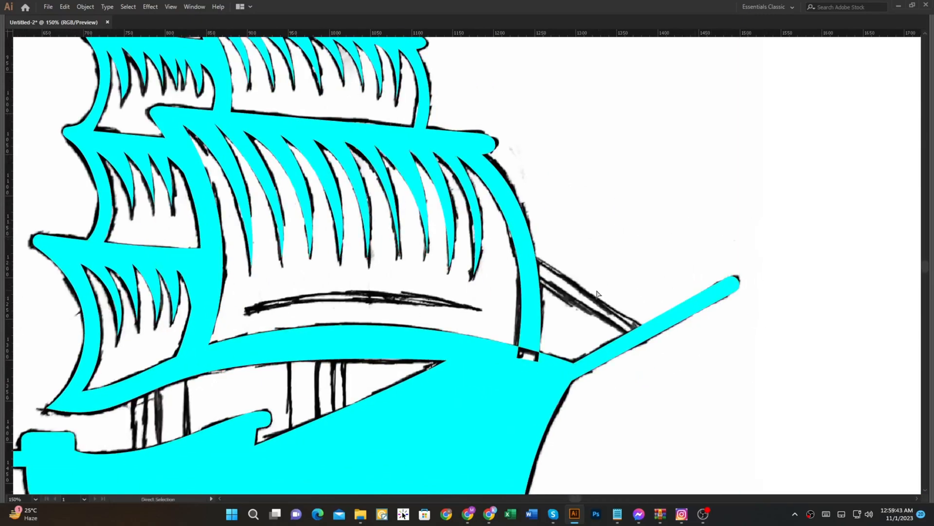
left_click(523, 248)
left_click(641, 325)
scroll(647, 325, "up", 2, "alt")
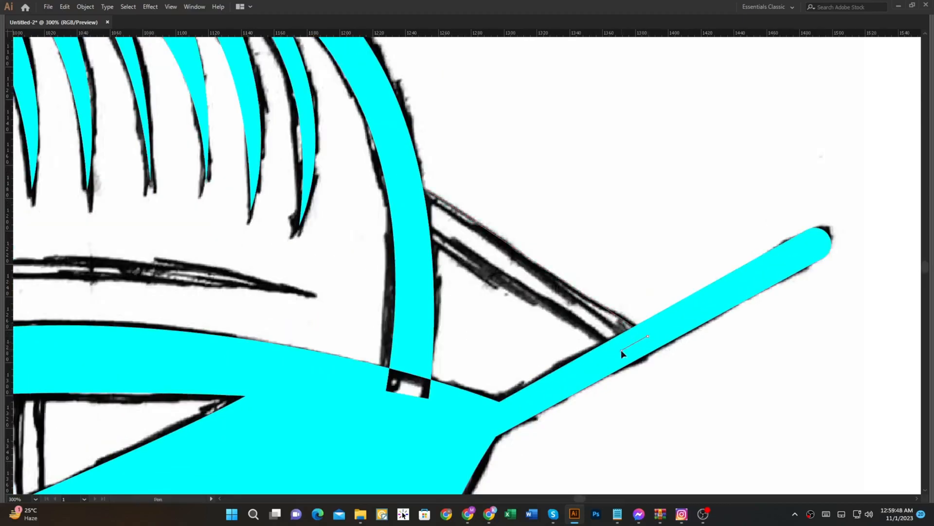
left_click(399, 199)
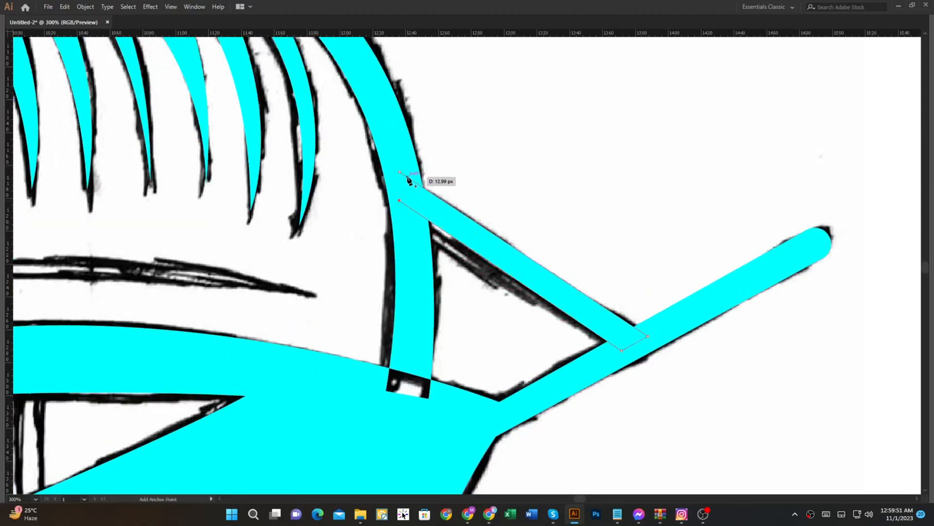
Step: Swap the ship silhouette's fill to an outline so the sketched hull details can be traced, and deselect it
scroll(478, 192, "down", 4)
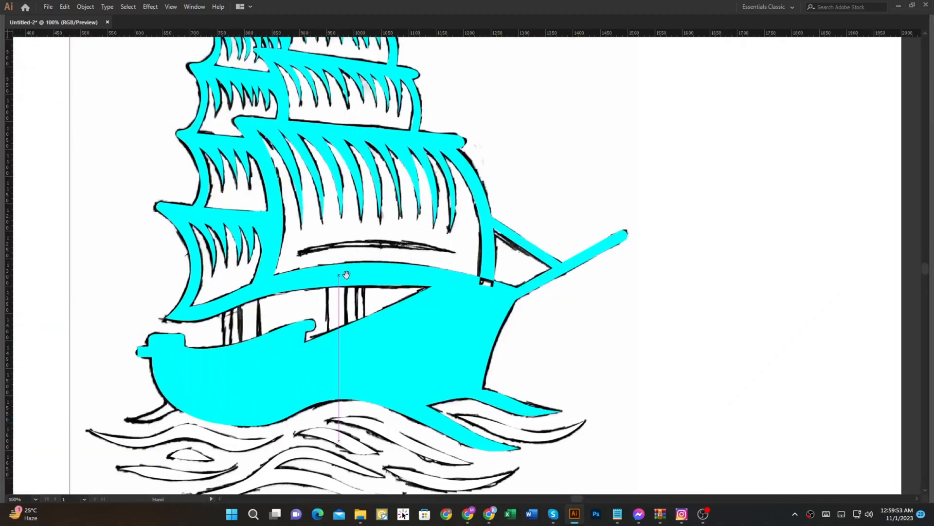
scroll(325, 284, "up", 3)
key("a")
left_click(359, 364)
key("shift+x")
left_click(124, 250)
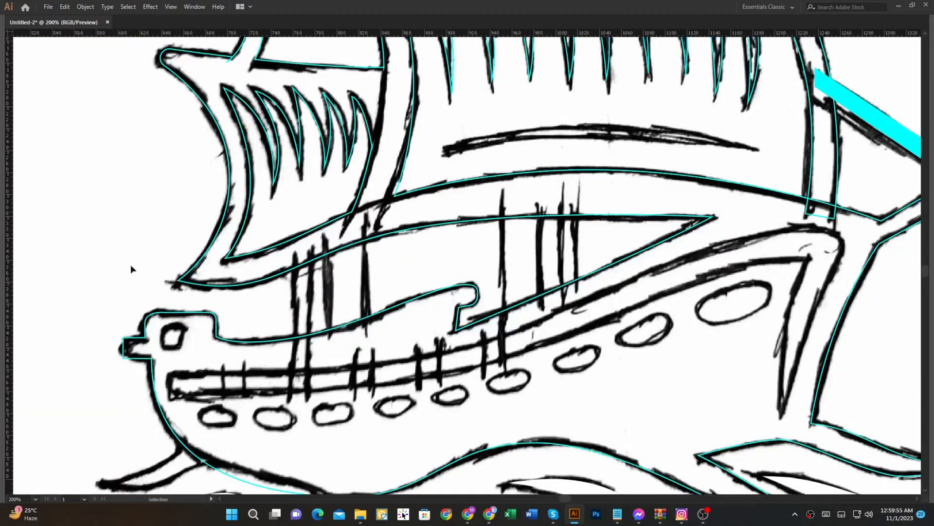
Step: Trace the lower edge of the hull's railing band from stern to bow and down to the pointed tip with the Pen tool
left_click_drag(158, 274, 178, 227)
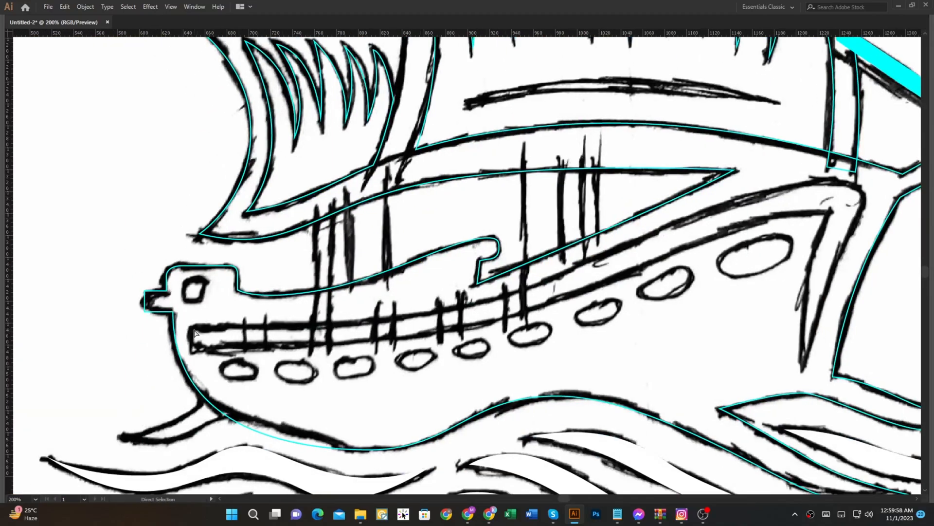
key("Tab")
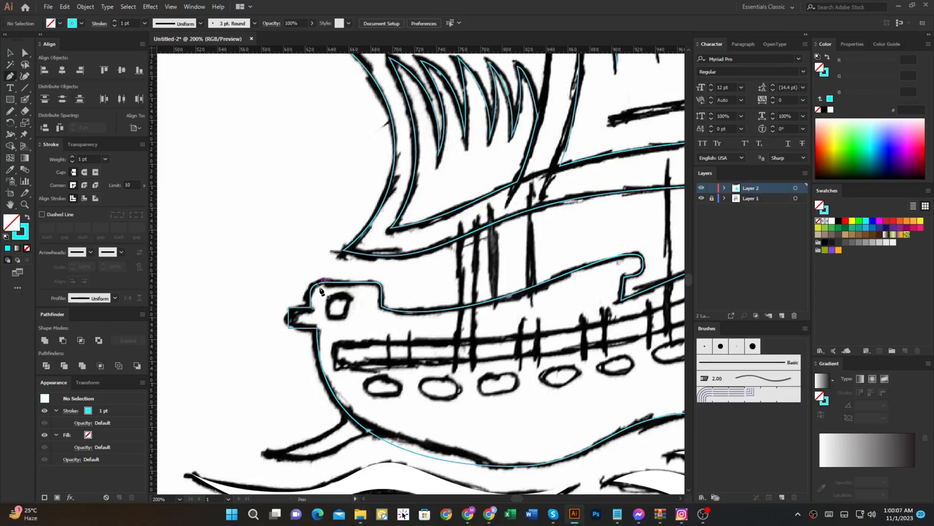
scroll(337, 338, "up", 2)
left_click(316, 322)
left_click_drag(332, 368, 345, 386)
left_click(331, 368)
key("Tab")
scroll(400, 359, "down", 3)
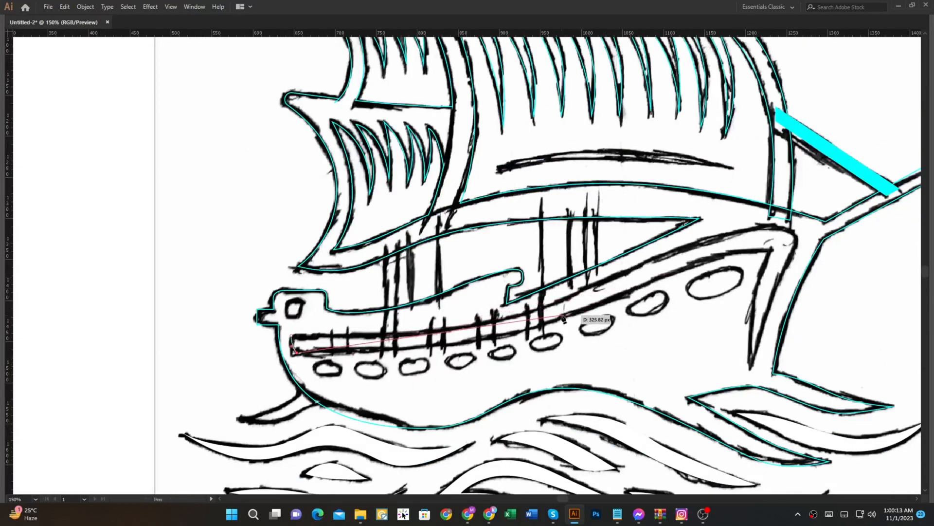
left_click_drag(558, 317, 656, 276)
left_click_drag(767, 250, 789, 255)
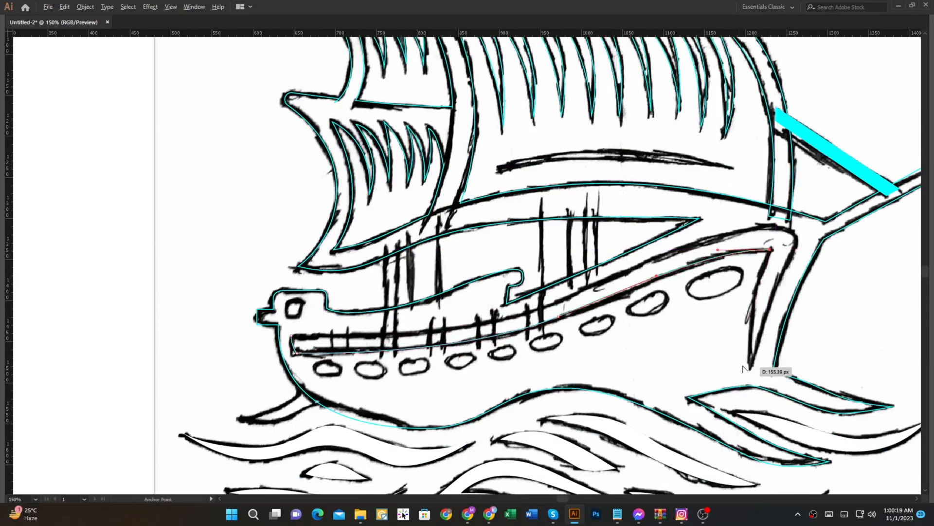
scroll(742, 368, "up", 1)
left_click_drag(754, 369, 762, 459)
left_click(754, 369)
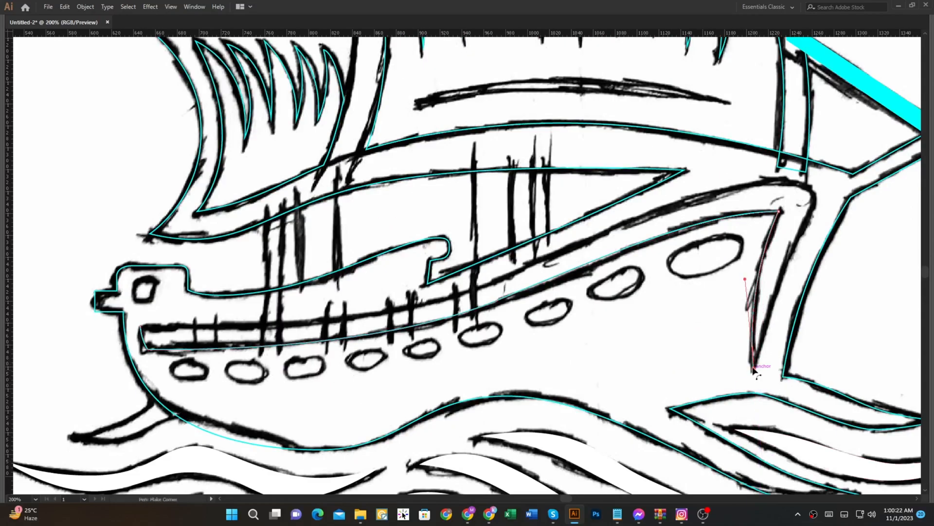
Step: Trace the outer edge of the band from the tip around the bow and back along the railing to its stern end
left_click_drag(822, 189, 849, 168)
left_click(822, 189)
left_click_drag(749, 191, 700, 200)
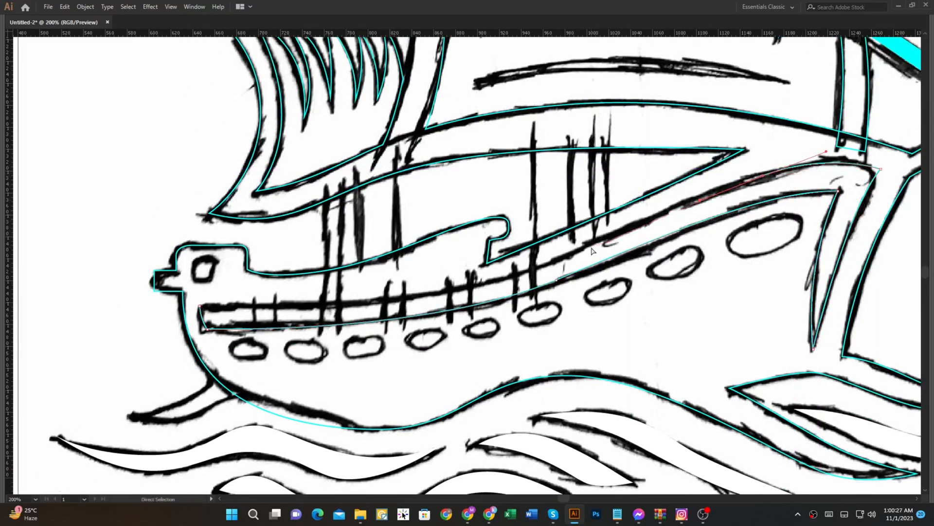
left_click_drag(628, 228, 435, 323)
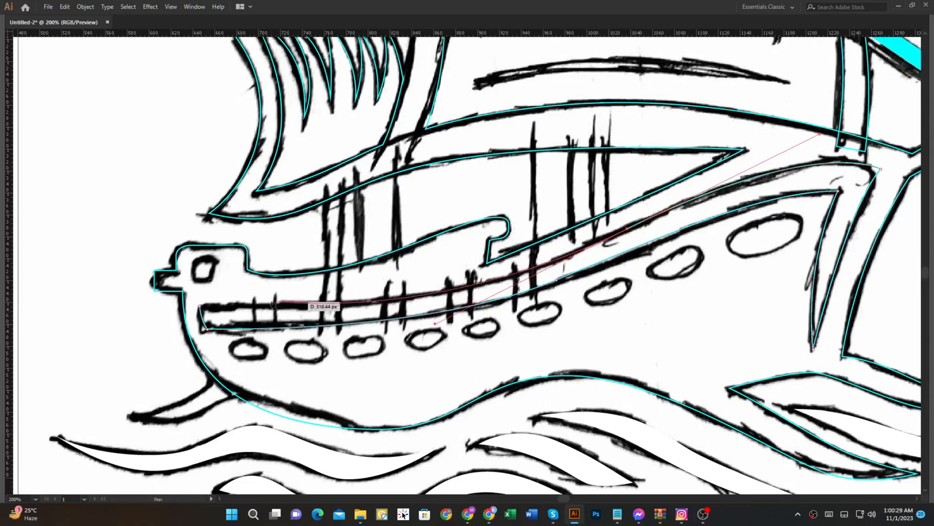
left_click_drag(737, 232, 589, 248)
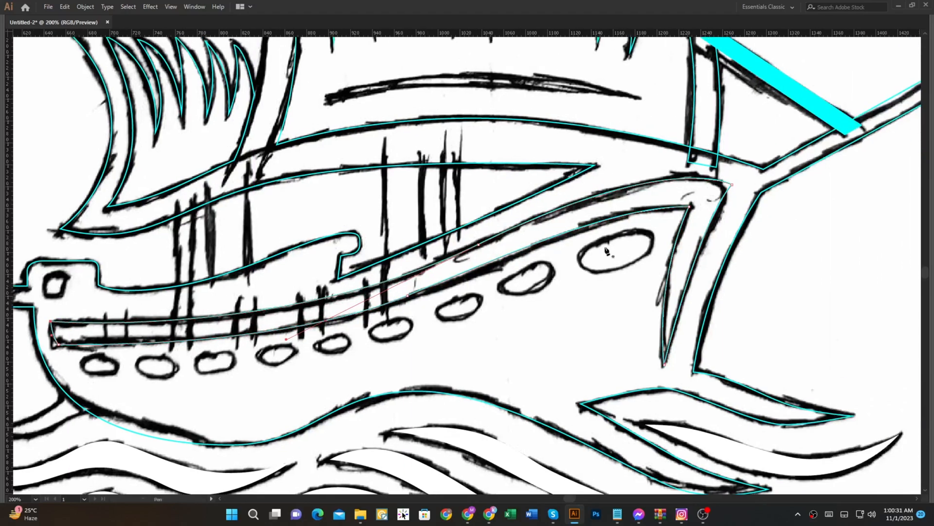
Step: Round the band's outer corner at the bow and its corner at the stern end, and deselect the shape
left_click_drag(734, 194, 713, 196)
left_click_drag(490, 279, 622, 226)
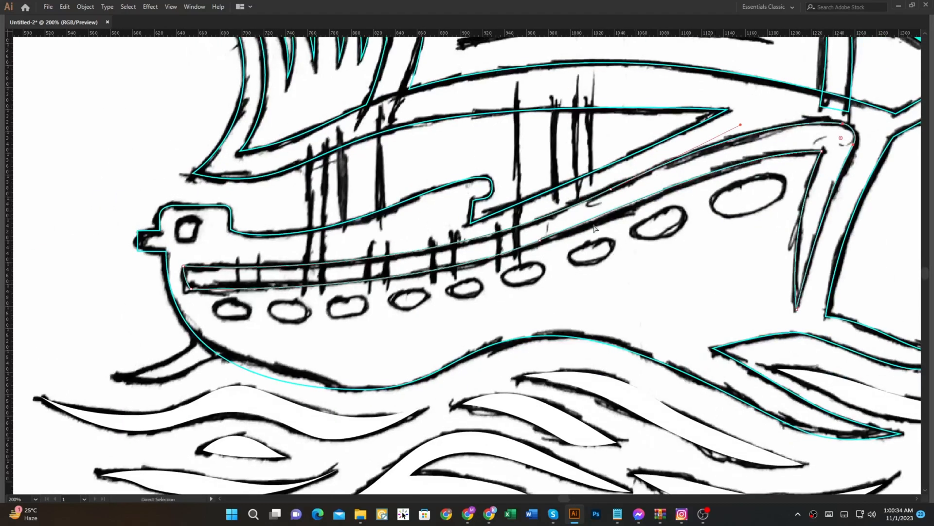
scroll(221, 293, "up", 1)
left_click_drag(168, 266, 173, 273)
left_click(233, 297)
scroll(232, 298, "down", 1)
Step: Swap the ship's outline back to a fill and merge the leftover piece at the foot of the main sail using Shape Builder
key("Tab")
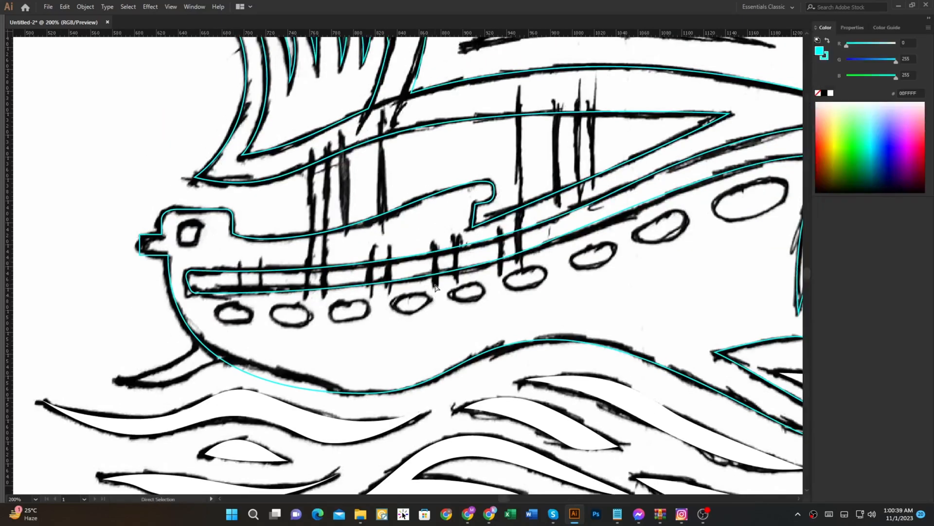
key("Tab")
left_click_drag(476, 259, 371, 310)
key("m")
key("Tab")
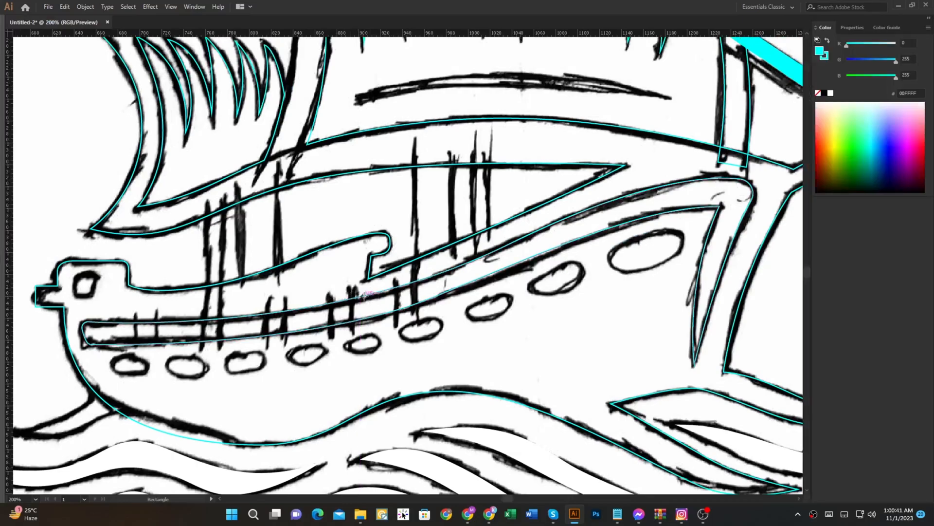
scroll(362, 296, "down", 1)
key("ctrl+y")
key("ctrl+y")
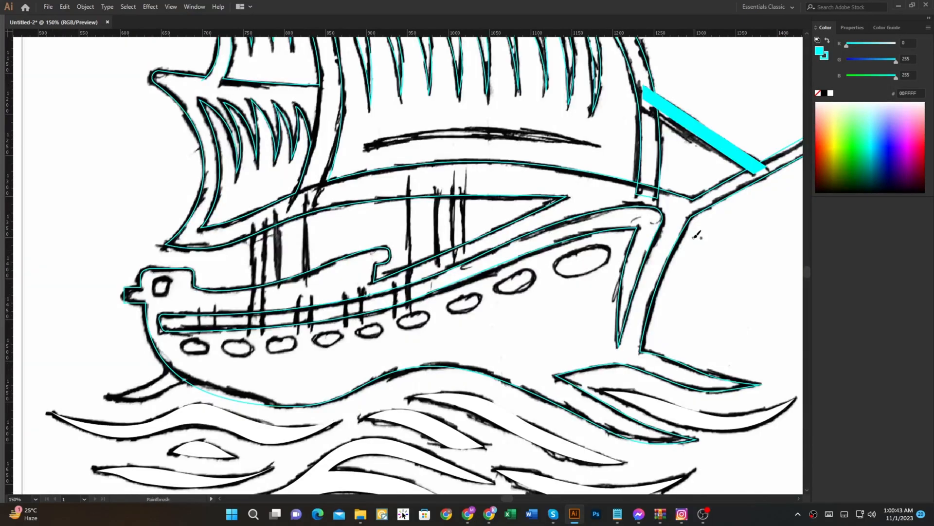
scroll(695, 219, "down", 1)
key("shift+x")
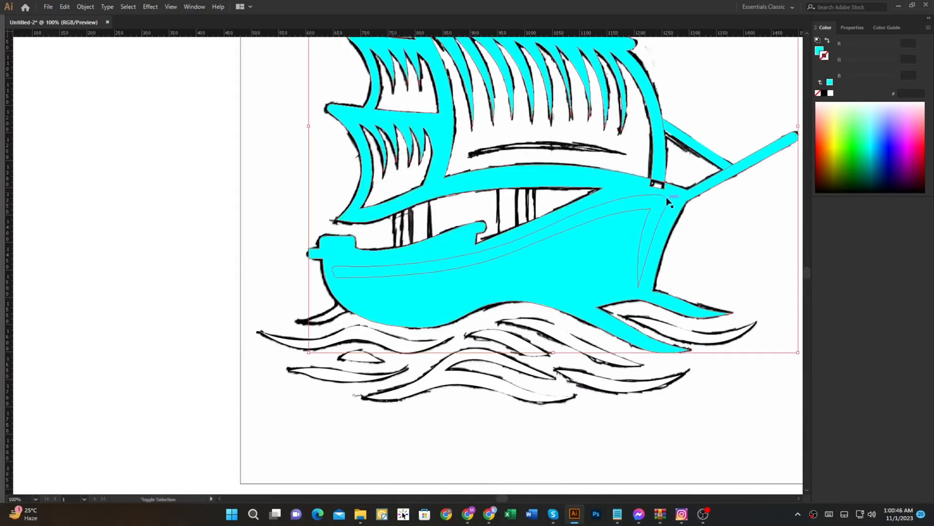
key("shift+m")
left_click_drag(656, 190, 661, 177)
key("Tab")
mouse_move(589, 201)
left_mouse_down()
mouse_move(562, 258)
mouse_move(433, 268)
left_mouse_up()
key("Tab")
Step: Cut the traced railing band out of the hull with Shape Builder, and swap the ship's fill to an outline
key("ctrl+a")
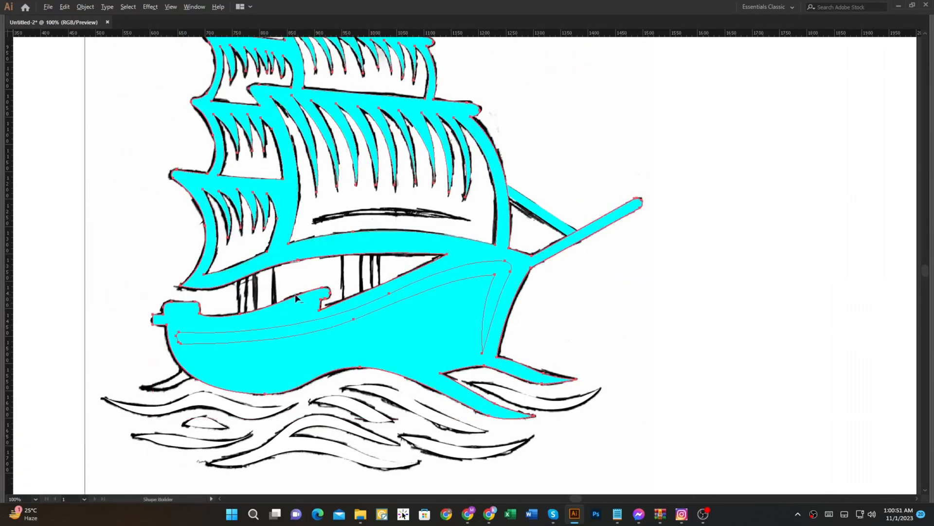
left_click(301, 329, "alt")
key("ctrl+shift+a")
left_click(475, 320)
key("shift+x")
left_click(624, 299)
Step: Draw a narrow, filled vertical rectangle over the sternmost tall post in the sketch, crossing the deck and railing band
scroll(230, 320, "up", 1)
left_click_drag(230, 319, 291, 325)
key("p")
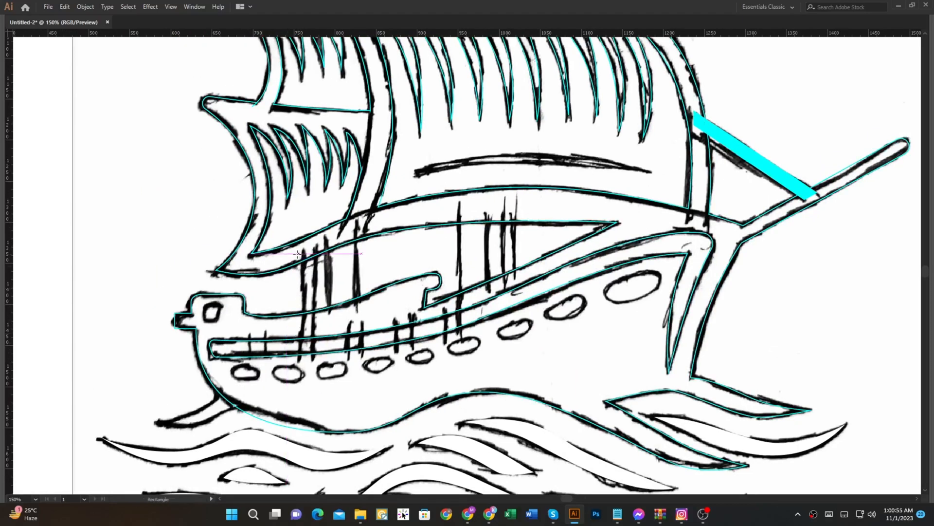
scroll(301, 270, "up", 1)
key("m")
left_click_drag(300, 247, 337, 388)
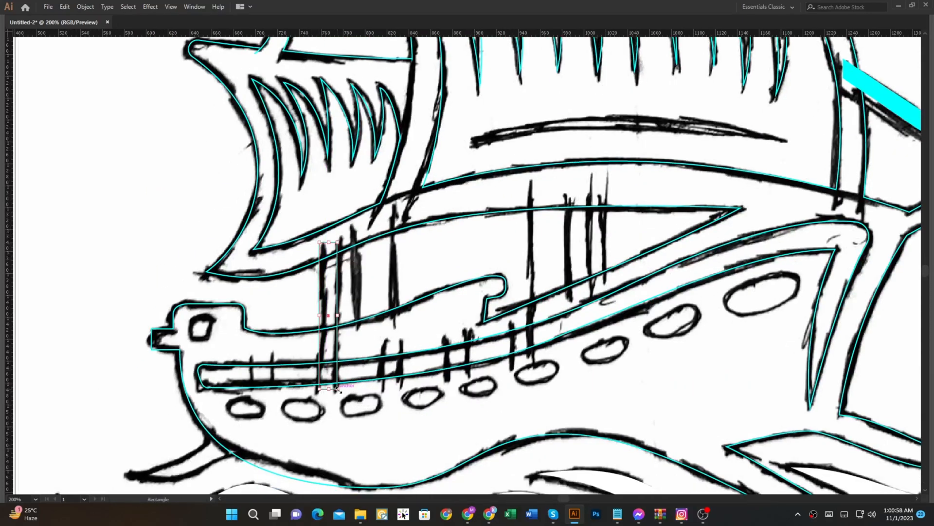
key("shift+x")
Step: Duplicate the post rectangle along the stern half of the railing and resize copies to cover the short and wide sketched posts
key("v")
left_click_drag(325, 349, 388, 349)
left_click_drag(392, 350, 450, 351)
left_click_drag(391, 246, 389, 214)
scroll(419, 316, "down", 1)
scroll(407, 339, "up", 1)
scroll(389, 243, "right", 3)
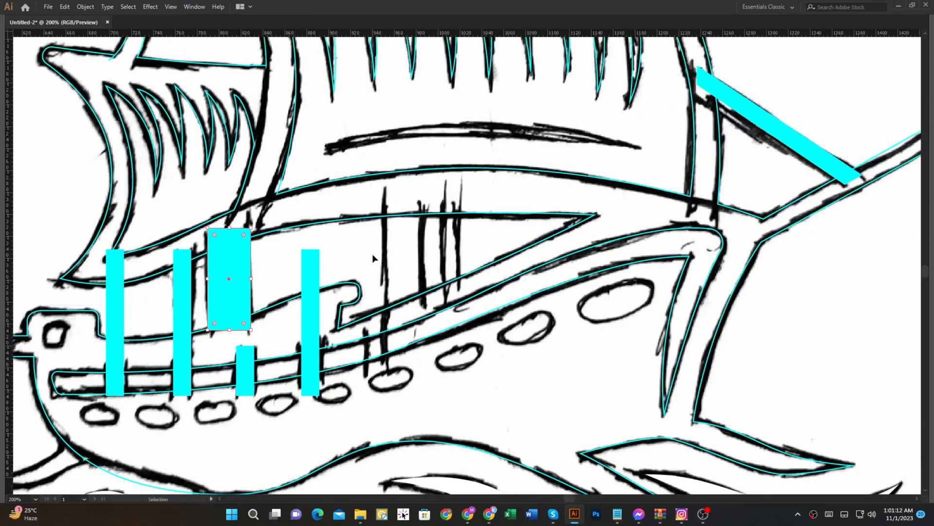
Step: Add a wide block and a narrow post over the forward deck lines, slanting the block's lower edge along the deck
left_click_drag(316, 304, 405, 235)
left_click_drag(411, 249, 416, 249)
key("a")
left_click_drag(427, 322, 426, 306)
left_click(479, 280)
scroll(457, 281, "down", 2)
scroll(412, 311, "up", 2)
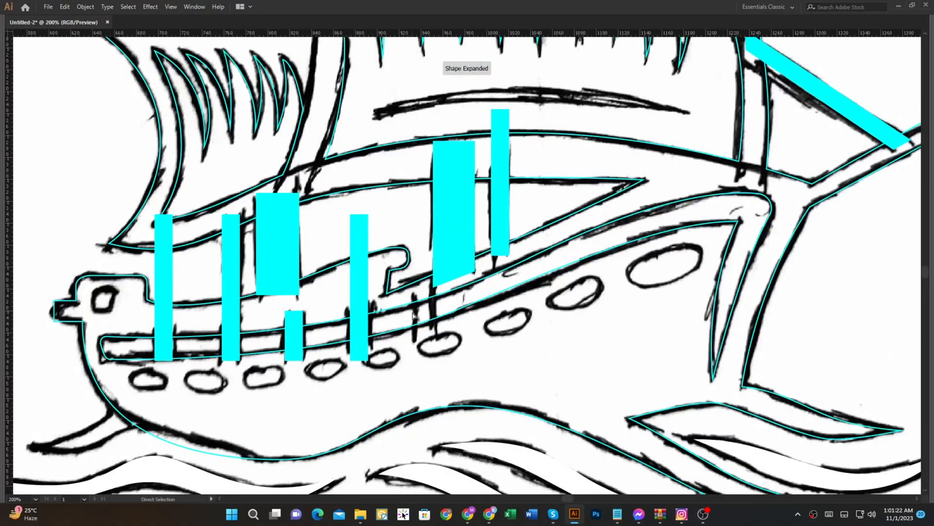
Step: Place a copy of the short post on the railing band below the forward wide block
key("n")
scroll(384, 316, "up", 2)
key("v")
left_click_drag(340, 336, 452, 298)
key("ctrl+z")
left_click_drag(202, 350, 464, 307)
Step: Fill the silhouette, select it with all posts, and trim the post end protruding above the raised deck using Shape Builder
scroll(514, 332, "down", 5)
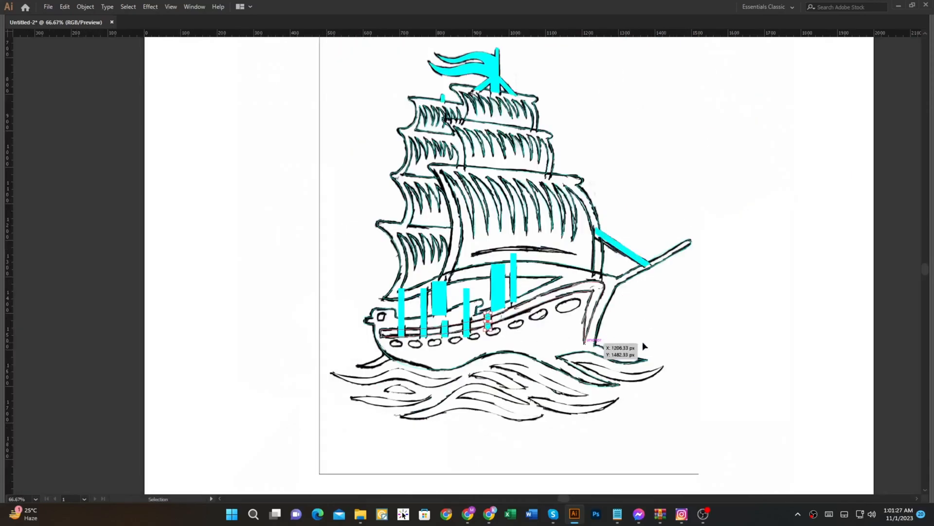
left_click(604, 311)
key("shift+x")
left_click_drag(662, 327, 213, 230)
key("shift+m")
scroll(438, 302, "up", 2)
scroll(388, 280, "up", 2)
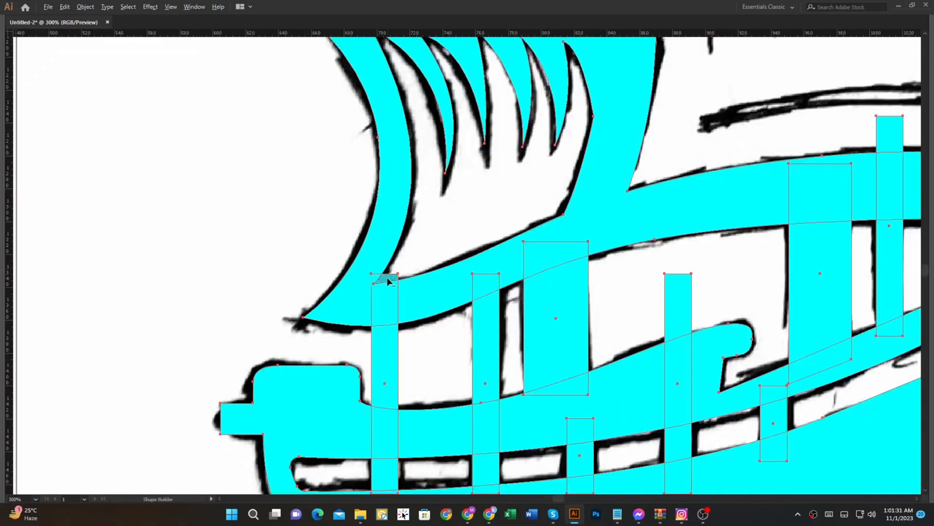
scroll(417, 285, "down", 4)
scroll(588, 277, "up", 3)
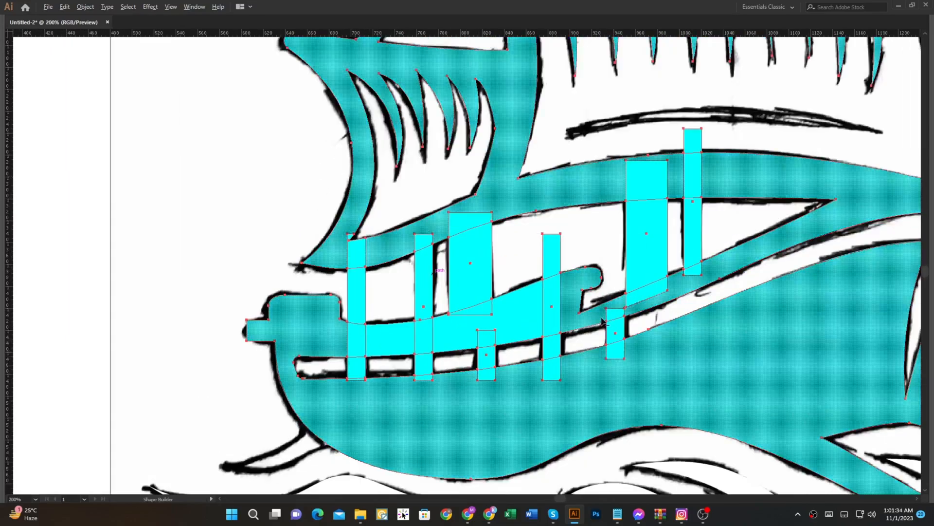
left_click(587, 277)
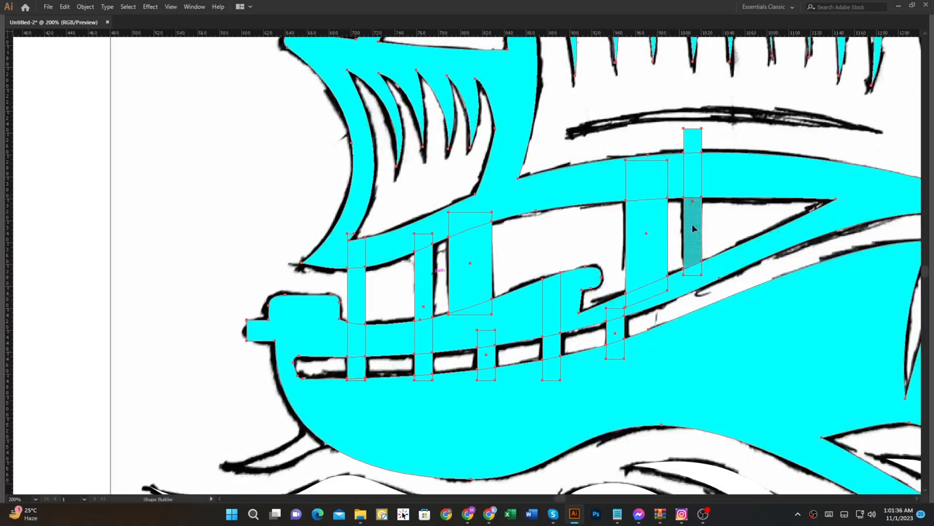
Step: Swap the silhouette's fill to an outline and deselect it, leaving the posts filled
scroll(655, 318, "down", 3)
left_click_drag(655, 319, 430, 311)
scroll(430, 313, "up", 1)
key("v")
left_click(680, 321)
key("a")
left_click(493, 314)
key("shift+x")
left_click(672, 314)
Step: Erase the lower post ends that protrude below the railing band, following the band's lower edge
scroll(287, 343, "up", 1)
key("shift+e")
scroll(453, 342, "up", 2)
mouse_move(372, 382)
left_mouse_down()
mouse_move(465, 363)
mouse_move(517, 342)
left_mouse_up()
left_click(490, 312, "ctrl")
left_click_drag(262, 380, 363, 366)
left_click_drag(367, 378, 429, 372)
left_click(401, 337, "ctrl")
left_click(433, 372, "ctrl")
mouse_move(168, 386)
left_mouse_down()
mouse_move(441, 365)
mouse_move(648, 317)
left_mouse_up()
left_click(584, 350, "ctrl")
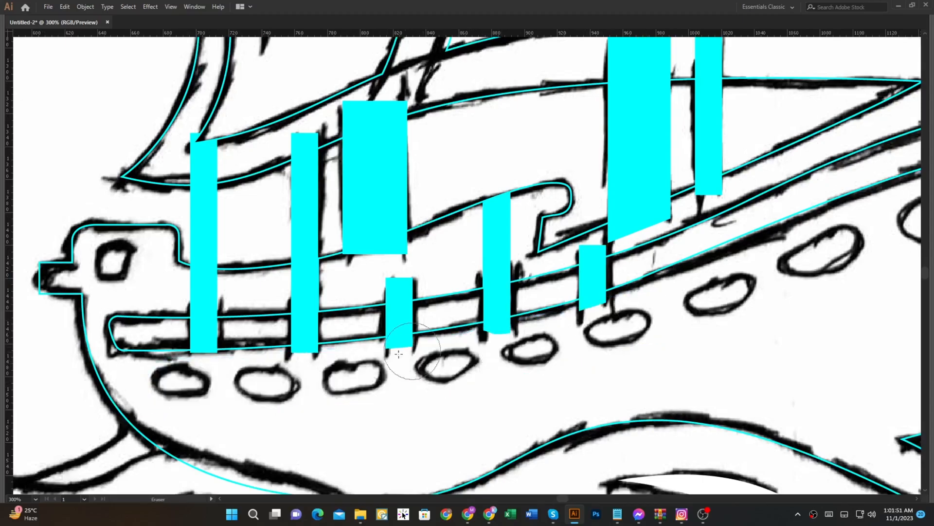
left_click_drag(229, 361, 354, 329)
Step: Trace the sternmost porthole as a filled oval with the Pencil tool
key("n")
scroll(311, 343, "up", 1)
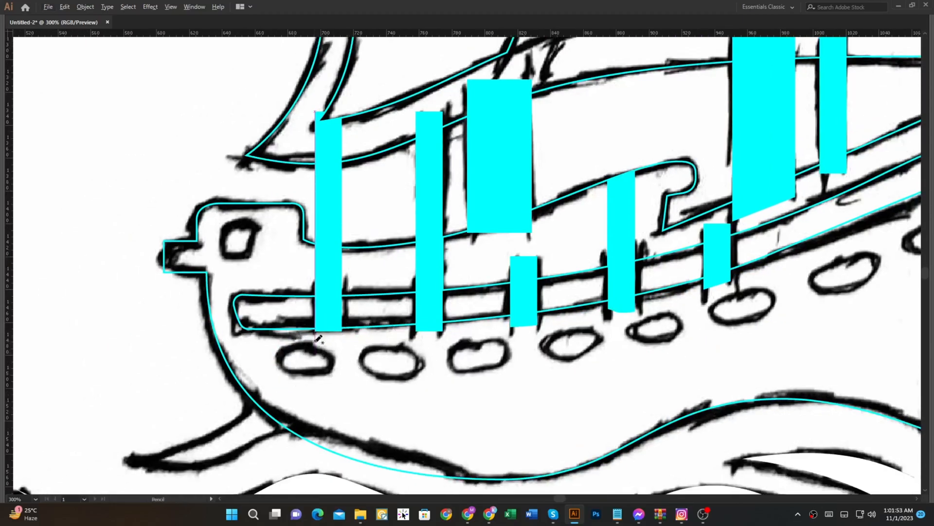
scroll(310, 350, "up", 1)
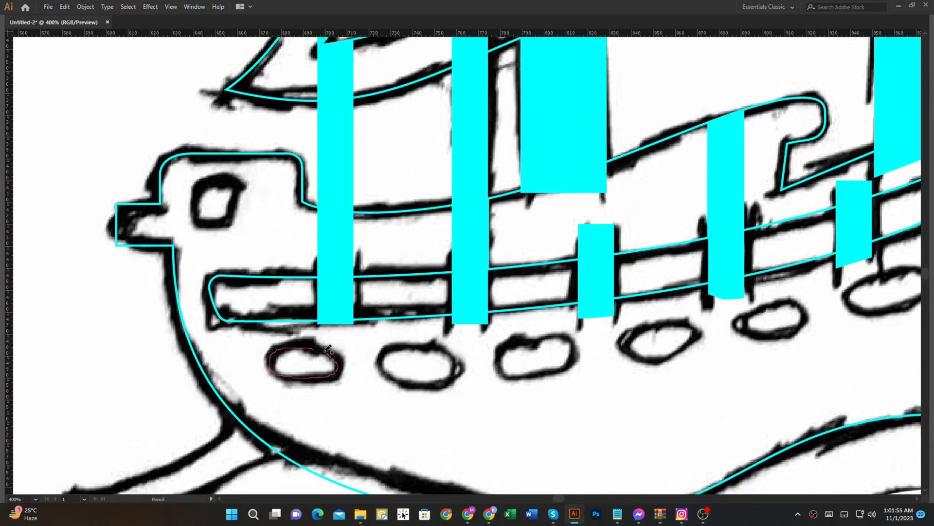
left_click_drag(319, 345, 321, 347)
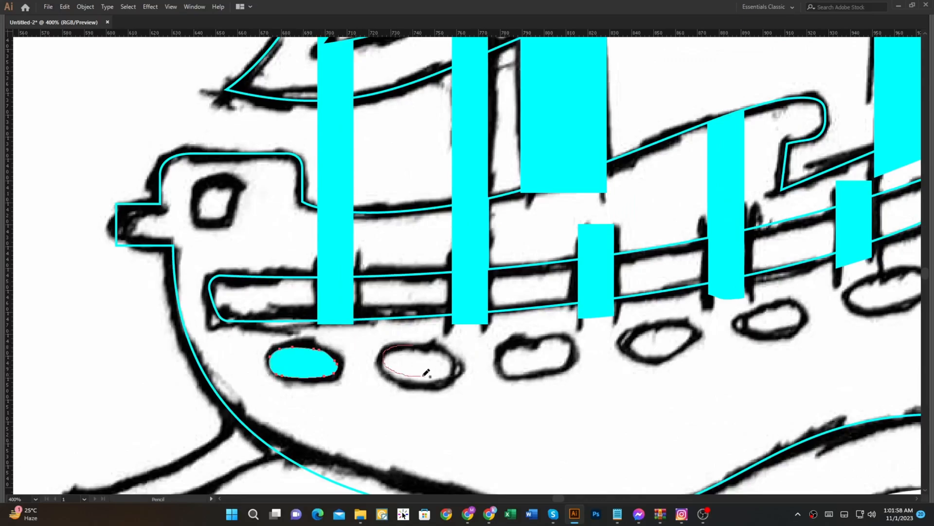
Step: Redraw the second porthole from the stern as a smoother filled oval with the Pencil tool
key("ctrl+z")
mouse_move(450, 353)
left_mouse_down()
mouse_move(380, 361)
mouse_move(397, 375)
mouse_move(457, 372)
mouse_move(455, 357)
mouse_move(408, 344)
left_mouse_up()
scroll(404, 346, "up", 2)
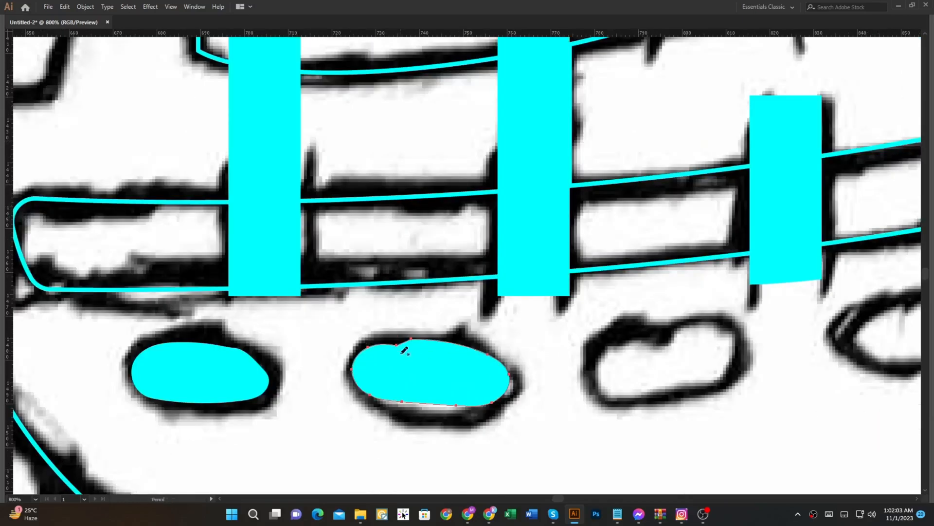
key("ctrl+z")
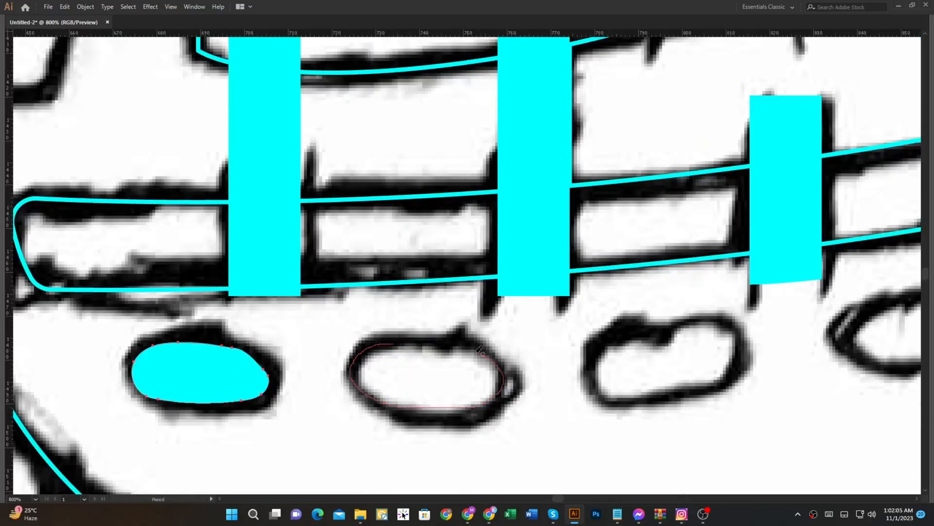
left_click_drag(401, 340, 403, 342)
scroll(438, 331, "right", 5)
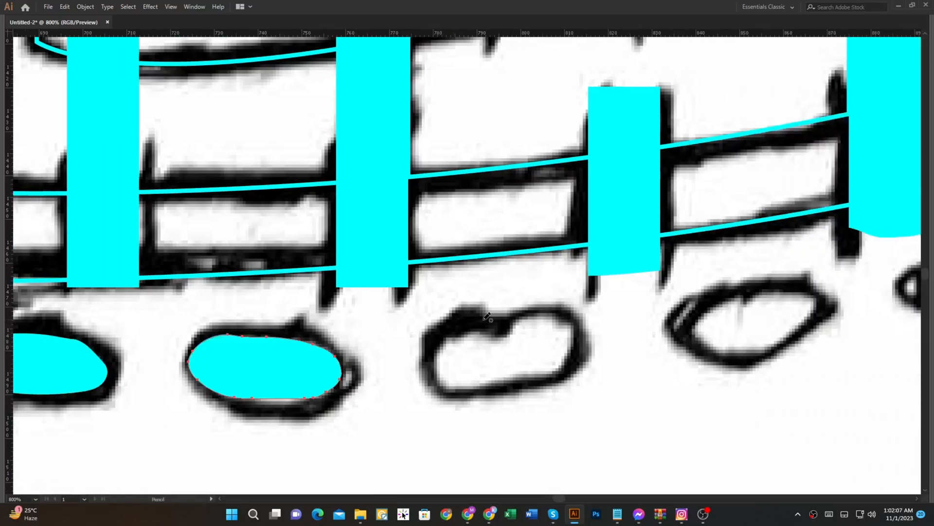
mouse_move(529, 367)
left_mouse_down()
mouse_move(447, 331)
mouse_move(421, 353)
mouse_move(439, 385)
mouse_move(501, 389)
mouse_move(578, 359)
mouse_move(583, 330)
mouse_move(553, 316)
mouse_move(488, 315)
left_mouse_up()
key("ctrl+z")
key("ctrl+z")
scroll(448, 273, "up", 1)
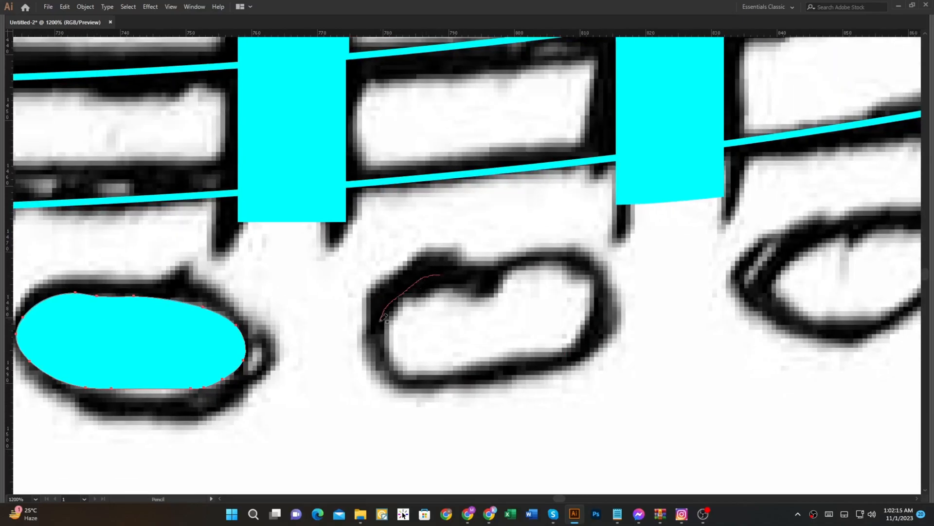
left_click_drag(482, 259, 483, 261)
key("ctrl+z")
key("a")
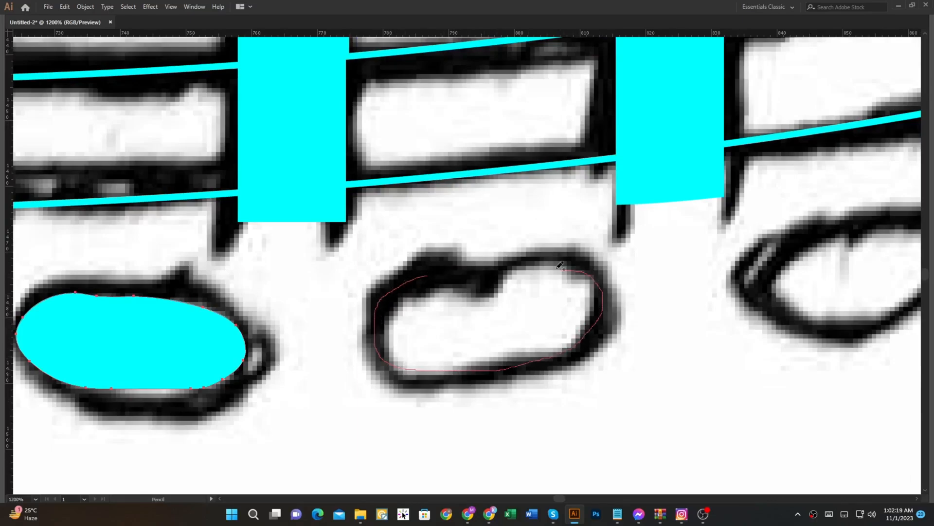
Step: Trace the third porthole from the stern with the Pencil tool and smooth its outline
left_click_drag(447, 267, 448, 275)
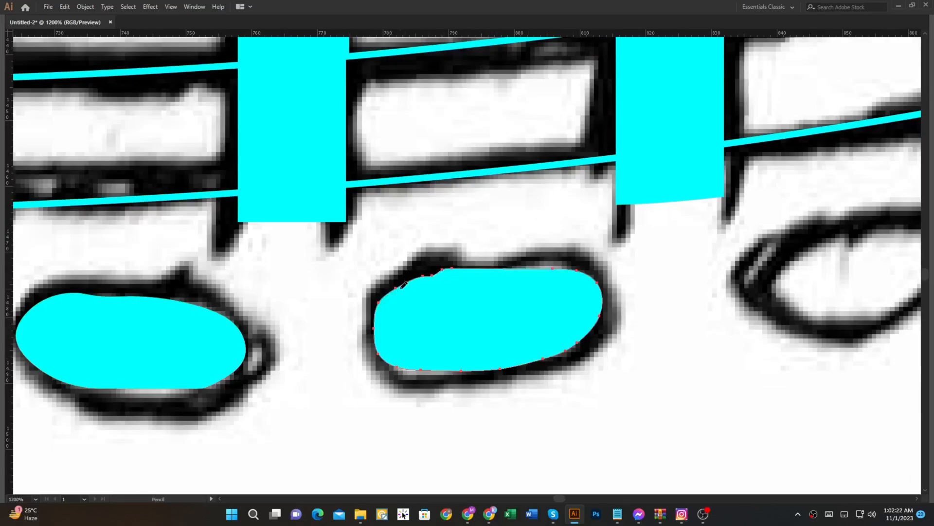
scroll(408, 285, "down", 2)
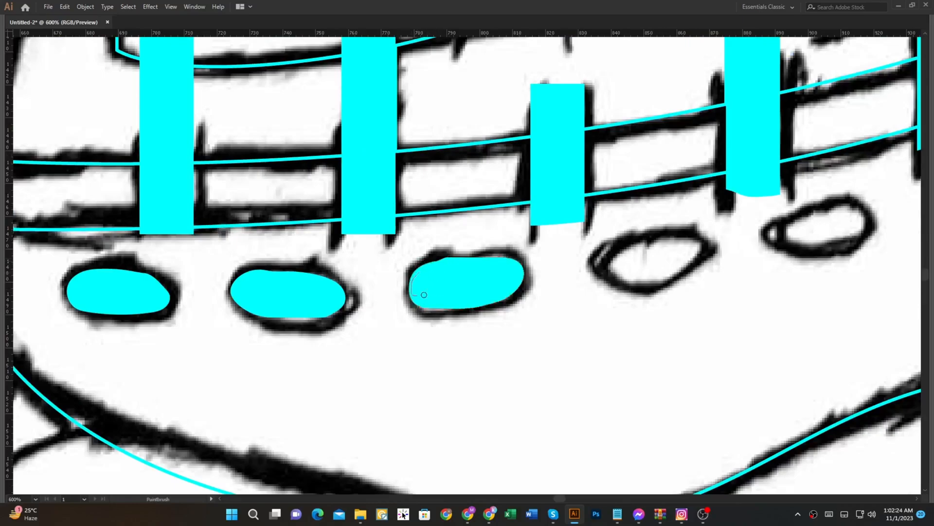
left_click_drag(492, 262, 486, 260)
Step: Trace the fourth porthole from the stern as a filled oval with the Pencil tool
left_click_drag(457, 274, 205, 309)
scroll(362, 281, "up", 2)
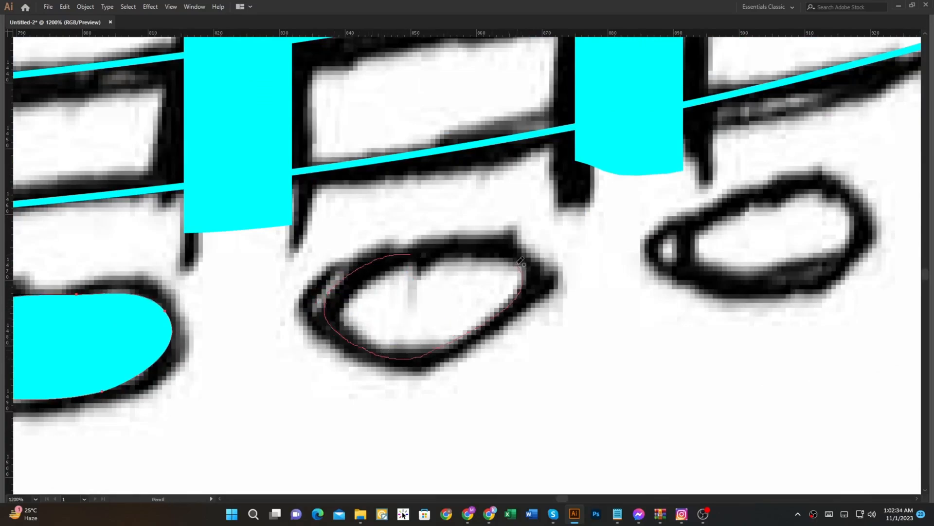
left_click_drag(434, 251, 418, 252)
scroll(343, 281, "down", 2)
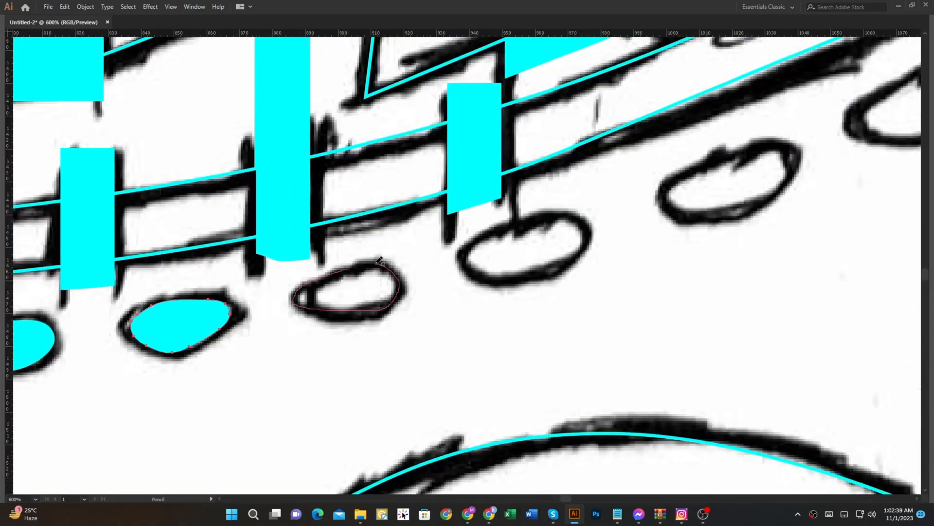
Step: Trace the fifth and sixth portholes from the stern as filled ovals with the Pencil tool
left_click_drag(347, 268, 356, 263)
scroll(567, 243, "up", 2)
key("b")
scroll(156, 281, "down", 1)
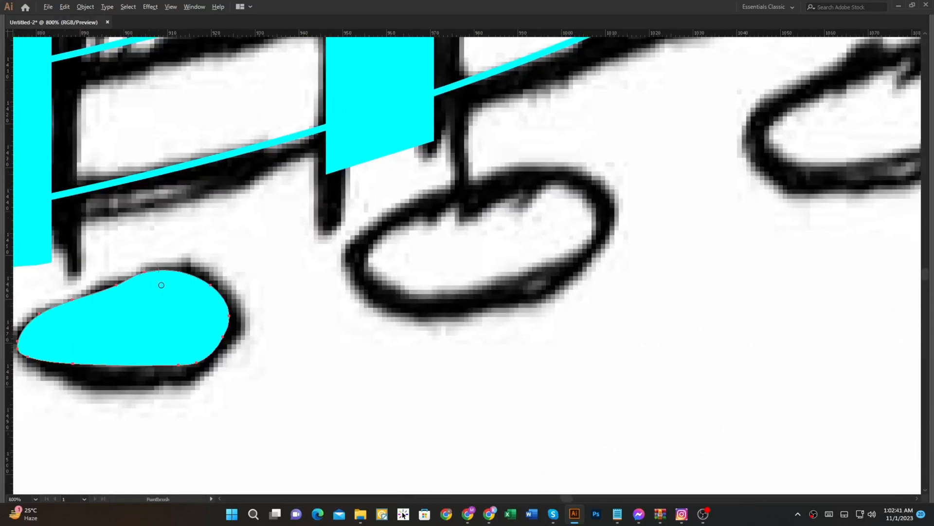
left_click_drag(158, 281, 96, 306)
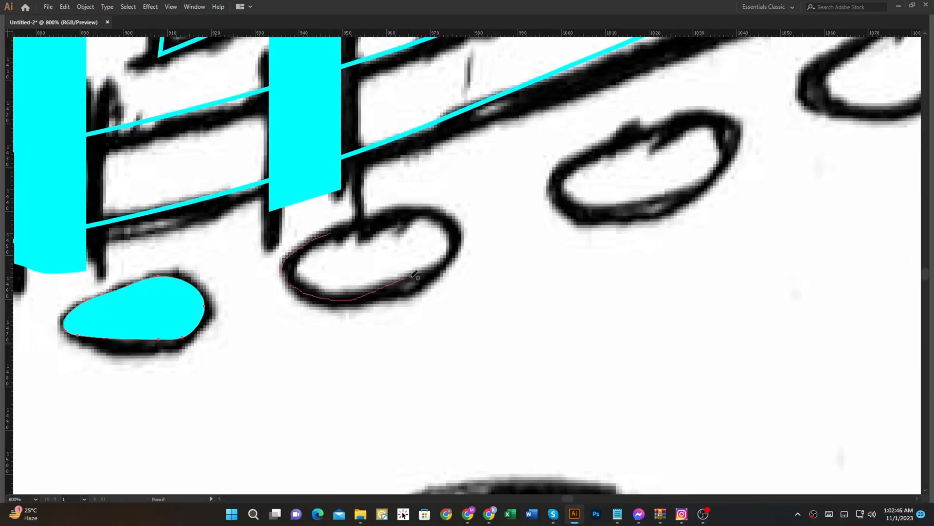
left_click_drag(334, 233, 331, 233)
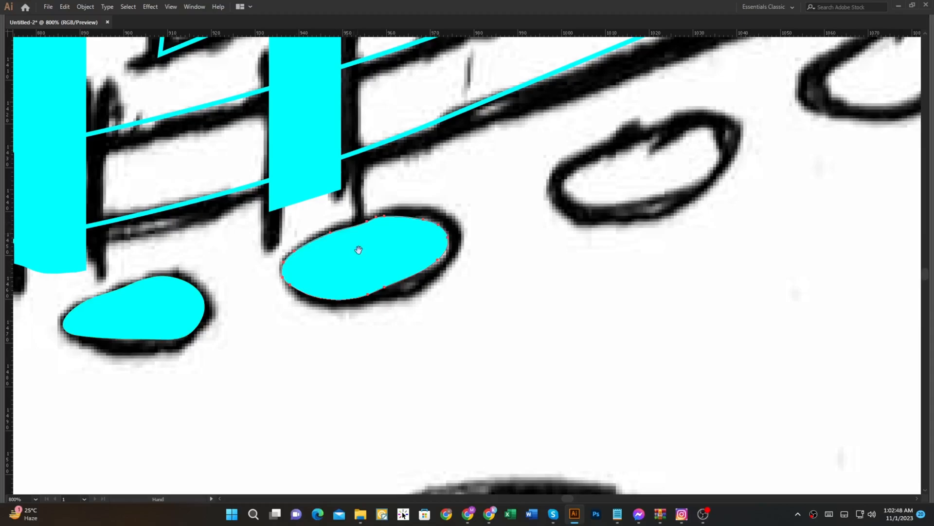
Step: Trace the seventh porthole from the stern as a filled oval with the Pencil tool
left_click_drag(362, 266, 261, 299)
scroll(291, 261, "down", 2)
key("b")
scroll(395, 215, "up", 3)
key("n")
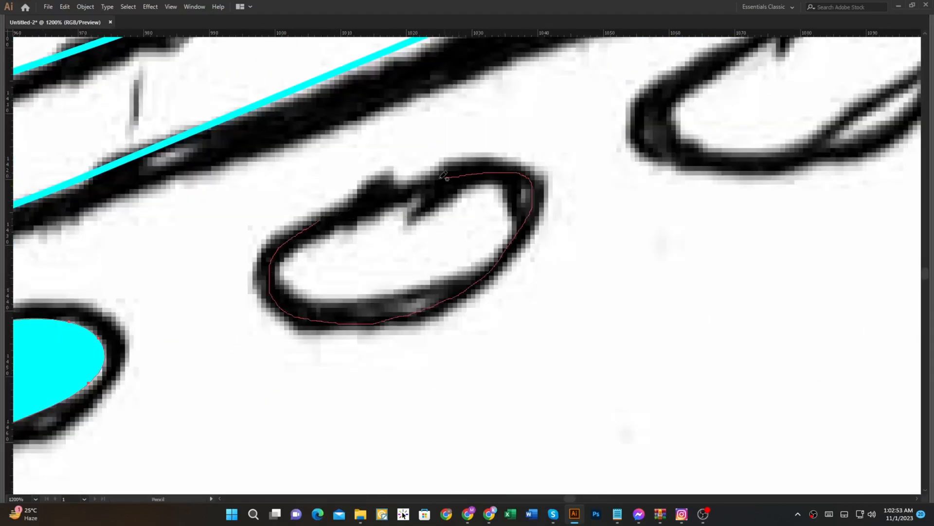
left_click_drag(326, 213, 359, 211)
Step: Trace the eighth porthole from the stern as a filled oval with the Pencil tool
scroll(350, 209, "down", 2)
key("b")
left_click_drag(507, 137, 277, 278)
key("n")
scroll(297, 297, "up", 1)
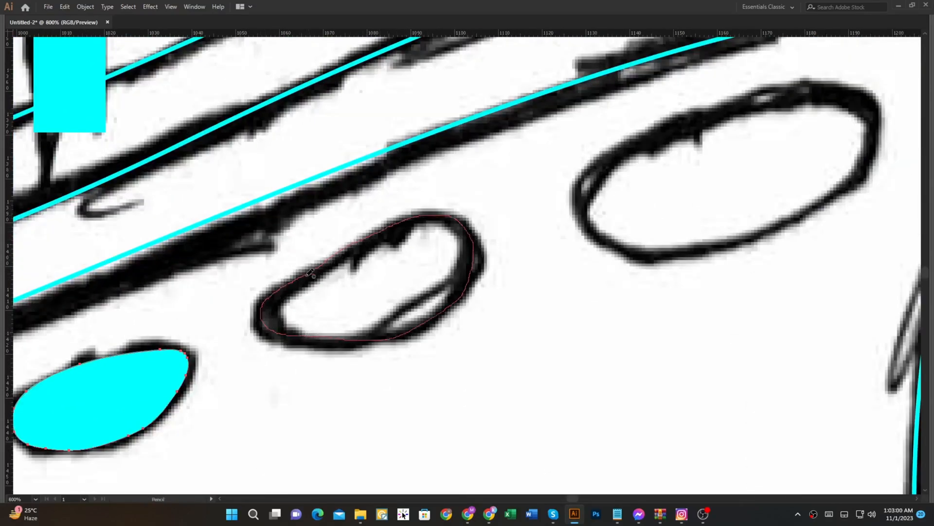
left_click_drag(310, 272, 319, 263)
Step: Trace the large porthole nearest the bow as a filled oval with the Pencil tool
scroll(322, 258, "down", 2)
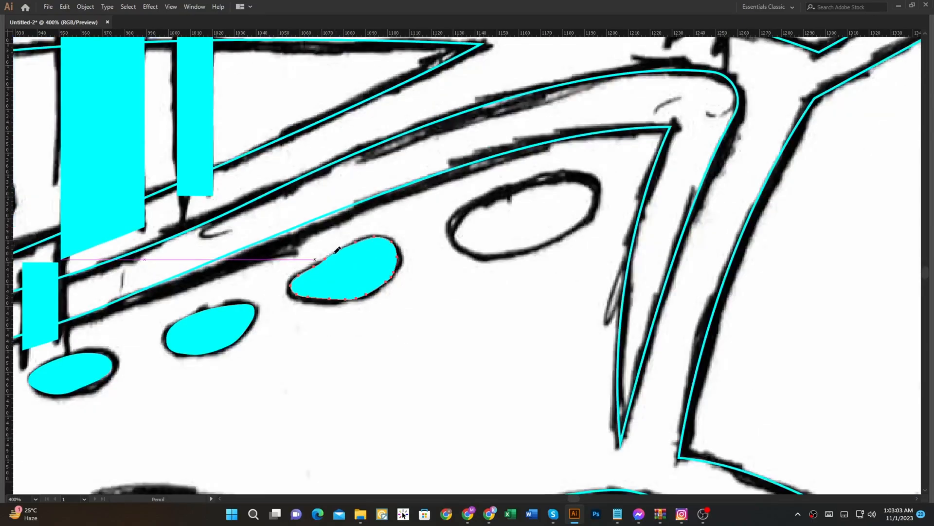
key("n")
scroll(516, 205, "up", 2)
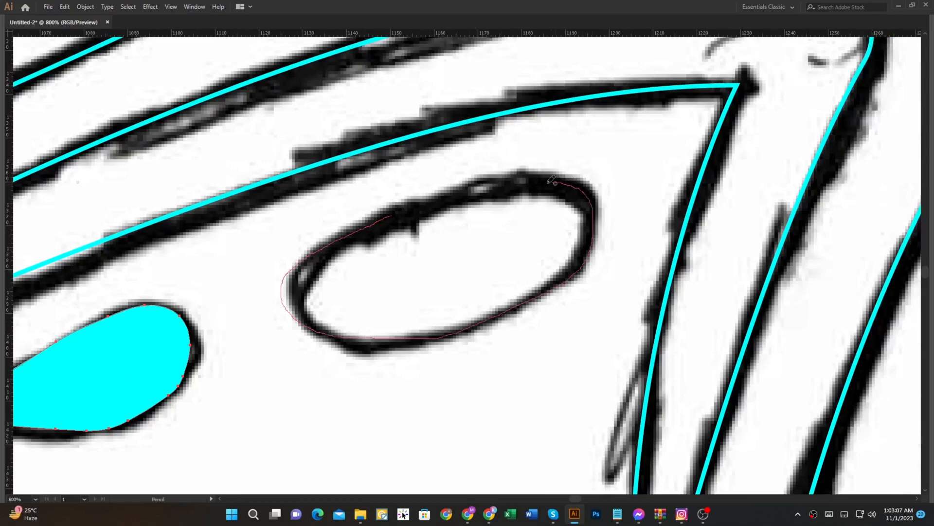
left_click_drag(418, 208, 430, 208)
Step: Swap fill and stroke on the traced ship outlines to turn them into solid cyan shapes
scroll(438, 211, "down", 2)
key("b")
scroll(443, 211, "down", 2)
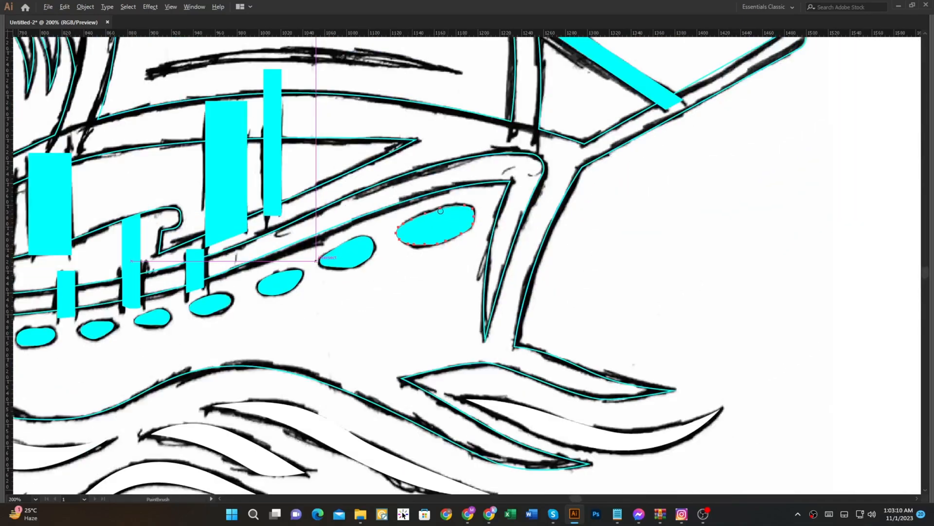
scroll(468, 214, "down", 3)
key("v")
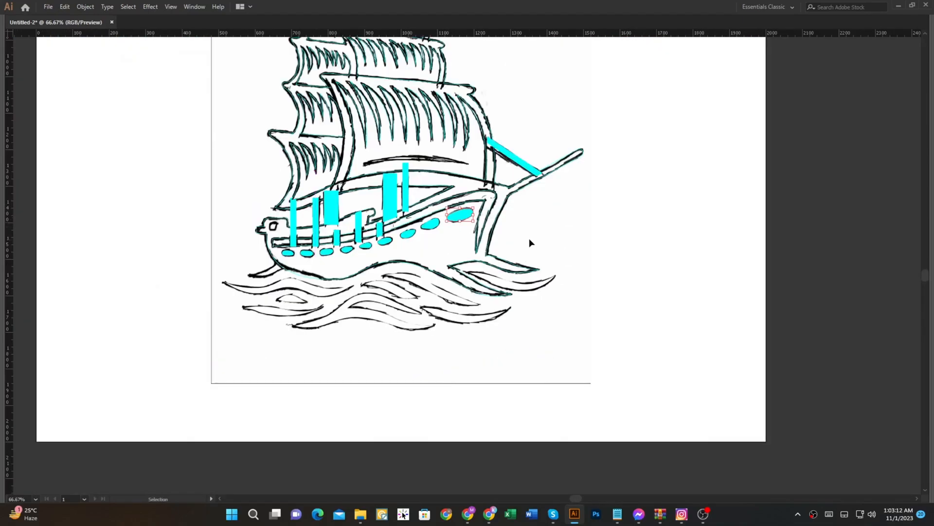
key("ctrl+a")
key("shift+x")
Step: Cut all nine porthole shapes out of the hull with the Shape Builder tool
left_click_drag(565, 255, 503, 246)
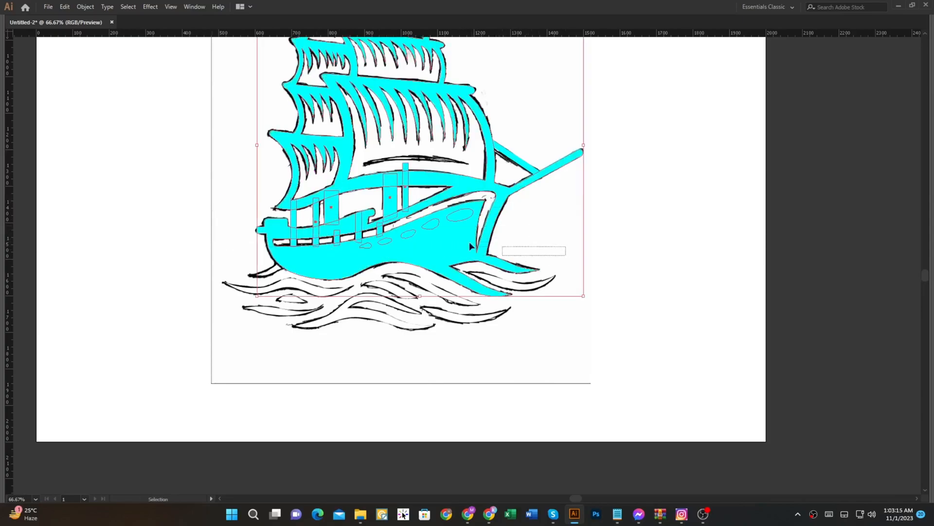
key("shift+m")
scroll(335, 229, "up", 3)
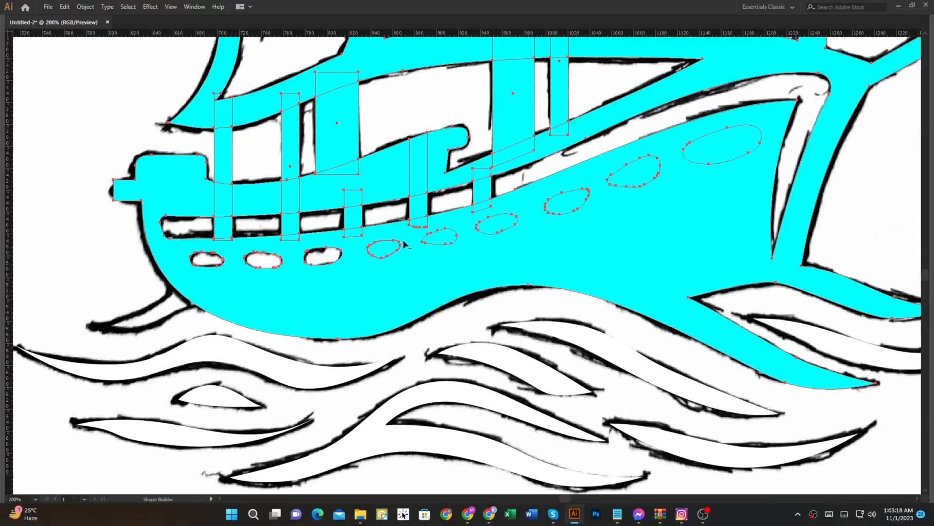
left_click(382, 251, "alt")
left_click(444, 238, "alt")
left_click(501, 223, "alt")
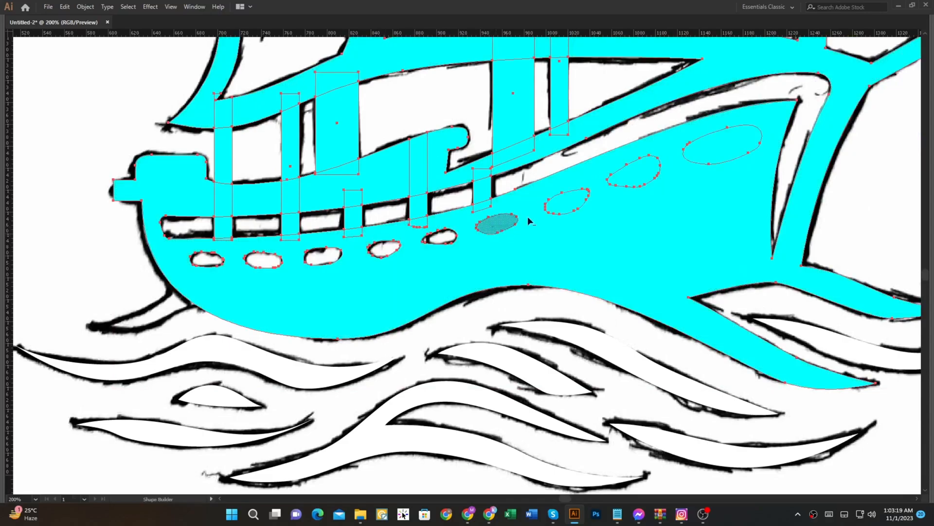
left_click(567, 203, "alt")
left_click(625, 180, "alt")
left_click(711, 150, "alt")
scroll(574, 233, "down", 2)
key("v")
left_click(566, 357)
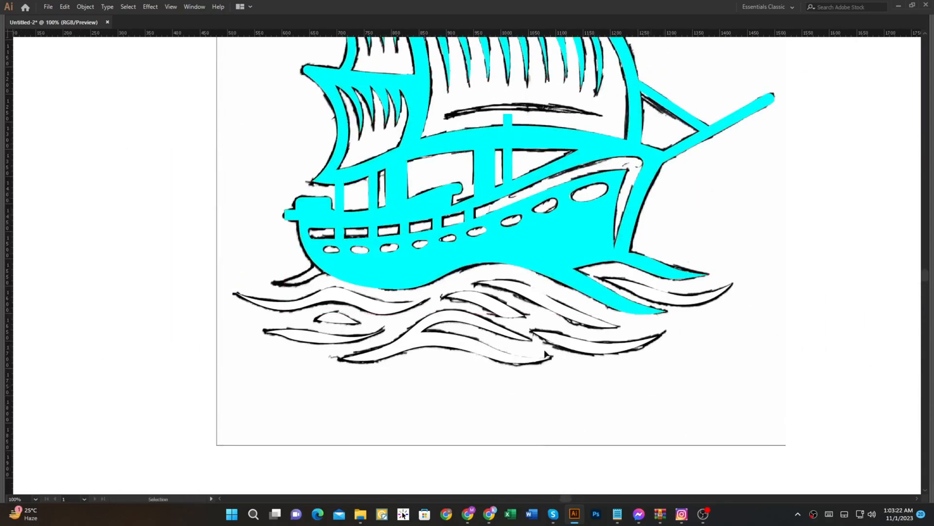
Step: Fill the wave shapes with the cyan sampled from the hull
scroll(307, 296, "up", 1)
key("ctrl+0")
key("ctrl+a")
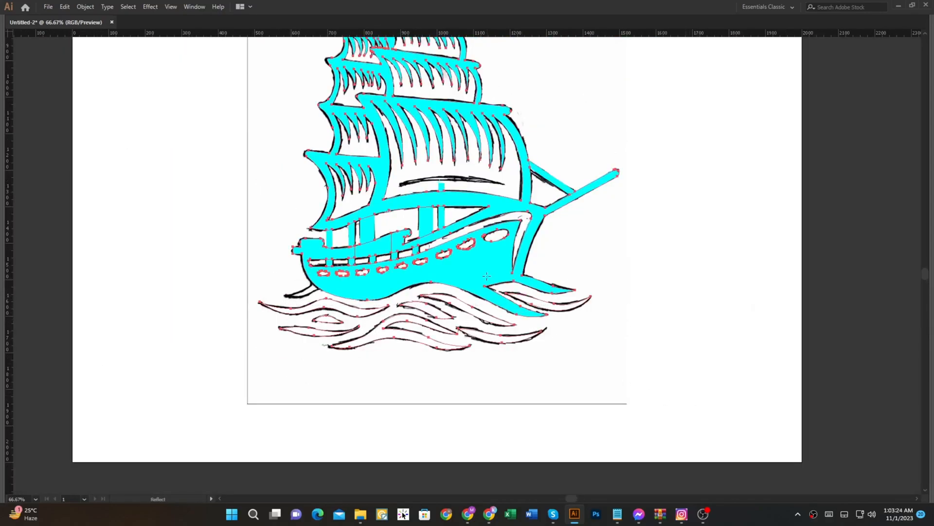
key("i")
left_click(530, 290)
key("v")
left_click(579, 340)
scroll(302, 258, "up", 3)
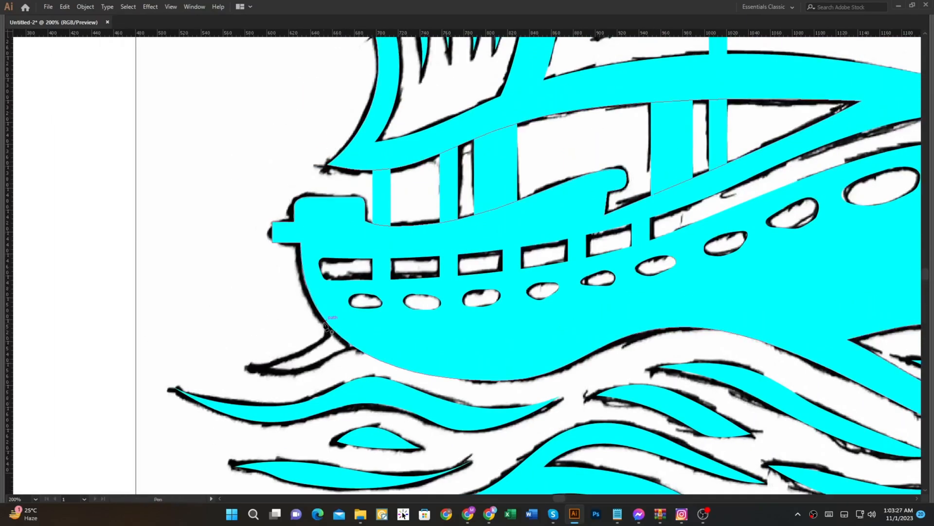
scroll(327, 328, "up", 2)
left_click_drag(327, 337, 400, 321)
key("p")
left_click(398, 302)
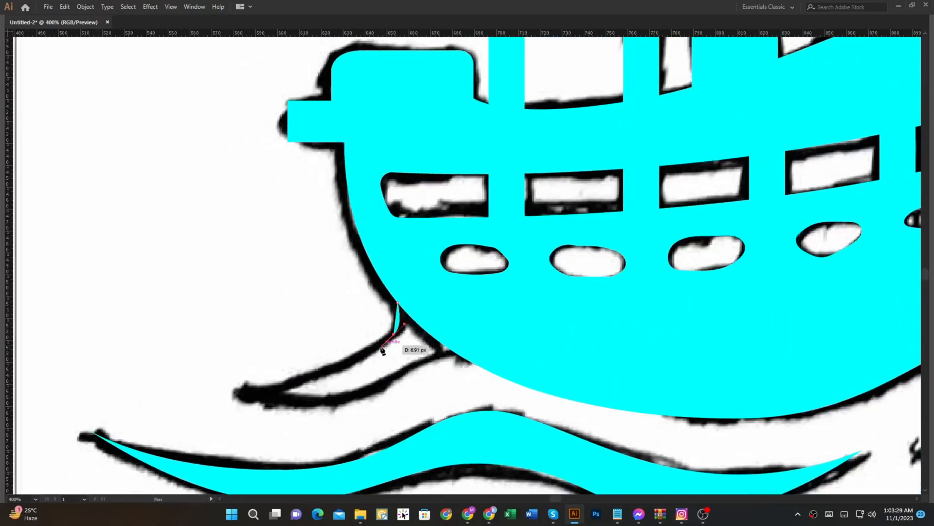
left_click_drag(388, 339, 385, 341)
key("ctrl+z")
left_click_drag(245, 390, 344, 381)
left_click_drag(341, 380, 185, 400)
key("ctrl+z")
key("ctrl+z")
left_click_drag(492, 329, 484, 330)
left_click_drag(340, 382, 267, 386)
key("ctrl+z")
key("ctrl+z")
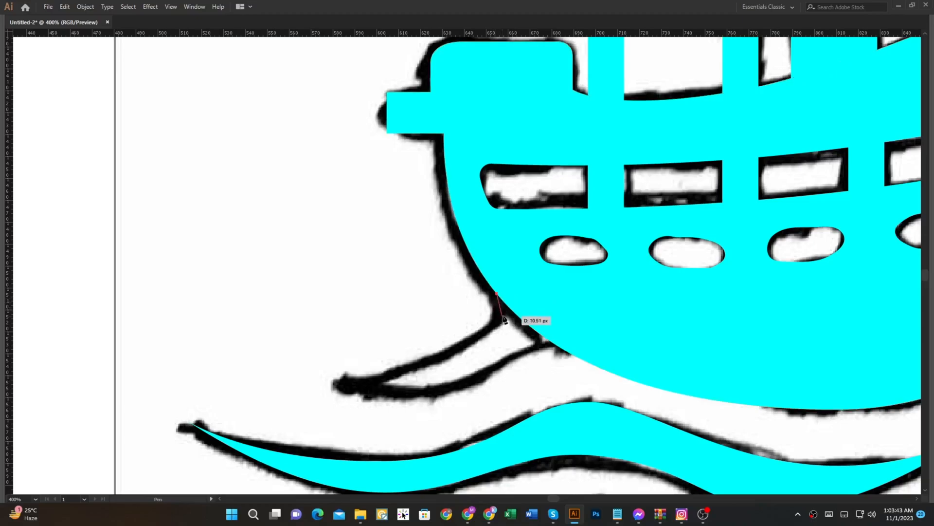
Step: Draw the curved wave tip beside the stern as a filled Pen shape and fit it against the hull
left_click_drag(342, 378, 187, 391)
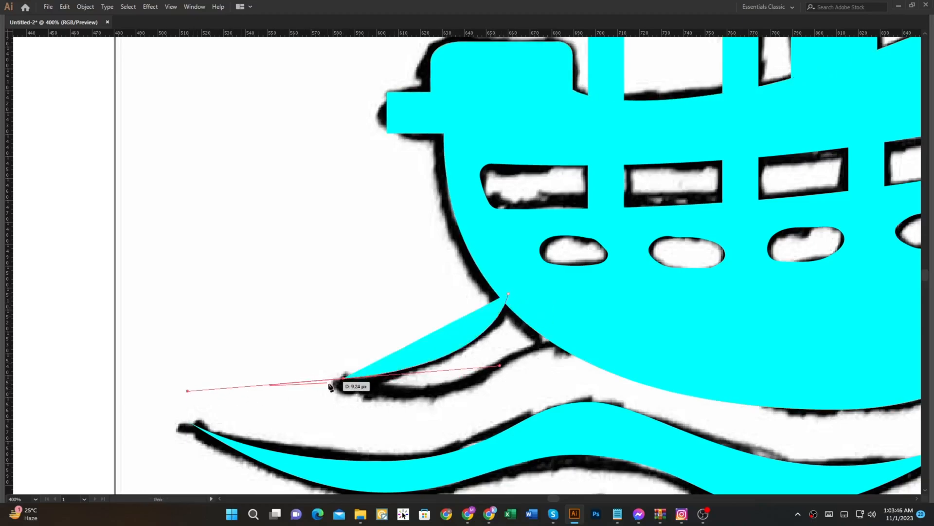
left_click_drag(575, 329, 699, 235)
left_click(576, 328)
left_click(508, 294)
key("shift+m")
left_click_drag(529, 293, 490, 345)
key("a")
left_click_drag(544, 361, 558, 327)
left_click_drag(481, 310, 515, 302)
left_click_drag(505, 302, 497, 305)
left_click(449, 299)
Step: Shorten the thin forward post so its top ends inside the curved band below the main sail
key("ctrl+minus")
key("ctrl+minus")
key("ctrl+minus")
left_click_drag(442, 292, 354, 305)
scroll(468, 292, "down", 2)
left_click_drag(603, 305, 532, 326)
scroll(532, 326, "down", 1)
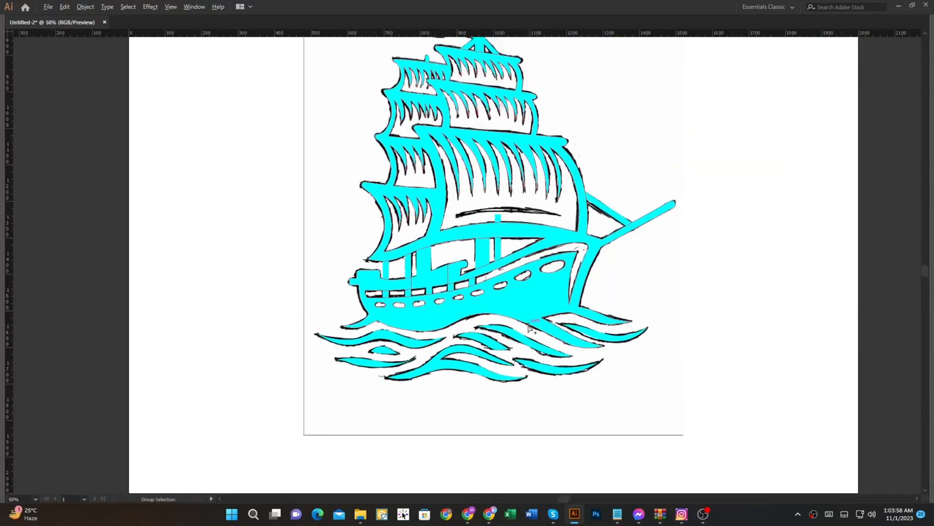
scroll(502, 243, "up", 5)
left_click(520, 219)
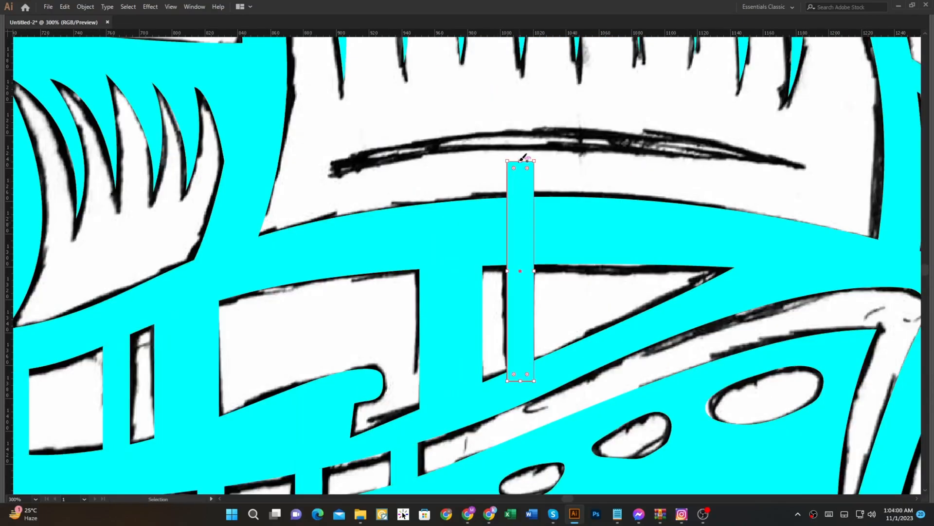
left_click_drag(522, 162, 517, 223)
left_click(550, 187)
Step: Trace the crescent-shaped crease near the main sail's lower edge as a filled shape with the Pen tool
left_click_drag(549, 212, 467, 297)
key("p")
left_click(250, 253)
left_click_drag(469, 213, 594, 213)
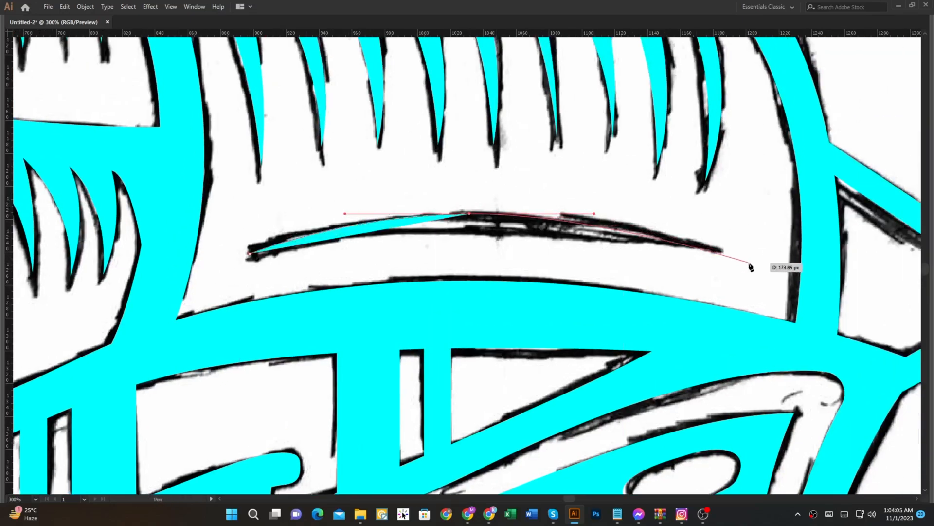
left_click(720, 251)
left_click_drag(470, 226, 385, 237)
left_click(251, 253)
left_click(497, 244, "ctrl")
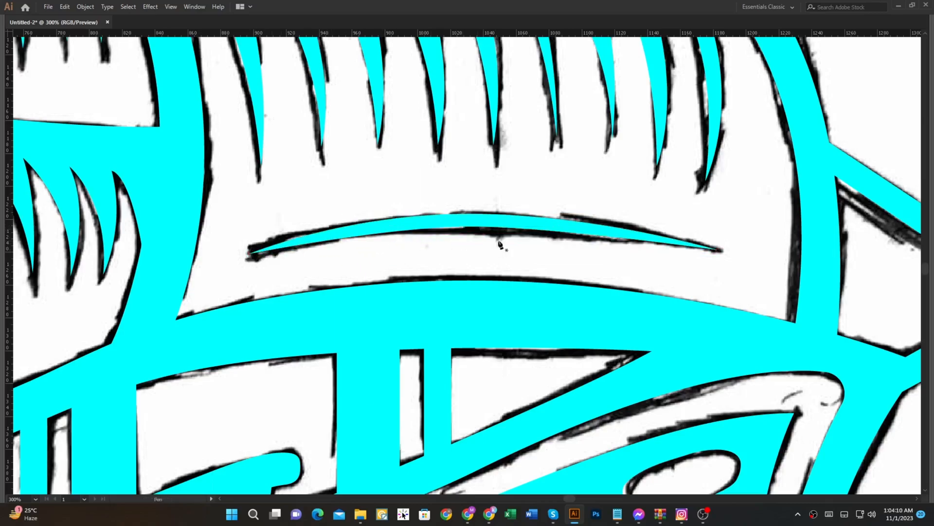
Step: Select all the traced ship and wave shapes and combine them with the Pathfinder Merge operation
scroll(524, 238, "down", 4)
left_click_drag(545, 248, 471, 273)
scroll(596, 360, "down", 1)
key("a")
left_click_drag(622, 404, 209, 74)
key("Tab")
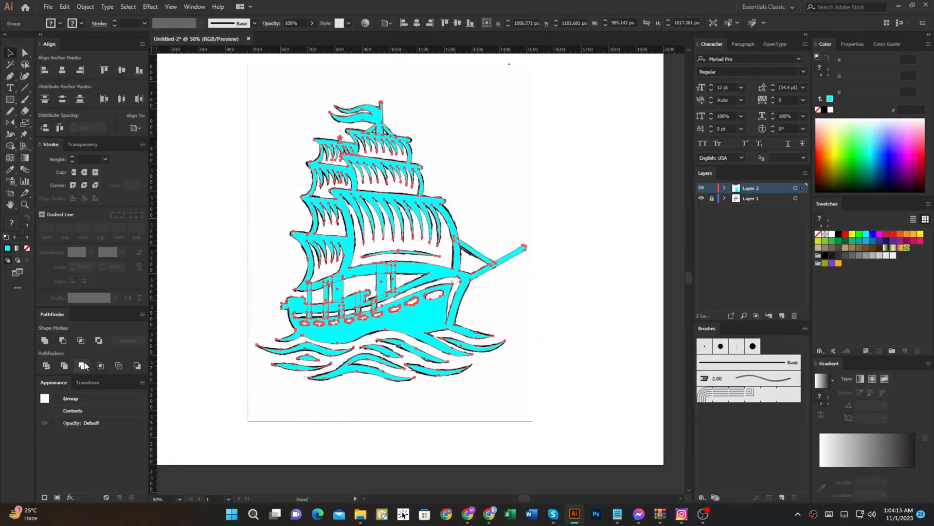
left_click(83, 365)
scroll(342, 313, "up", 3)
scroll(427, 301, "down", 3)
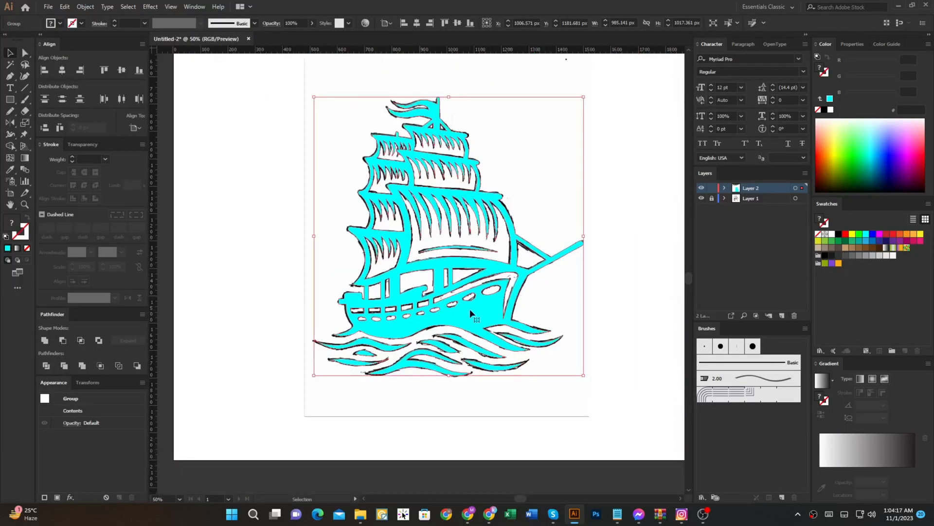
Step: Move the merged ship off the sketch, then hide Layer 1 and reposition the ship on the artboard
scroll(471, 314, "down", 1)
left_click_drag(432, 278, 608, 277)
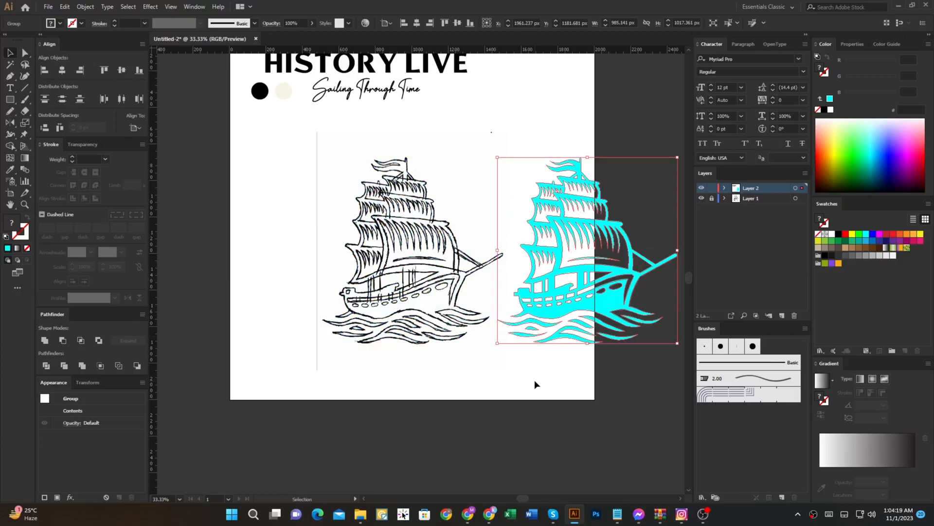
left_click(535, 379)
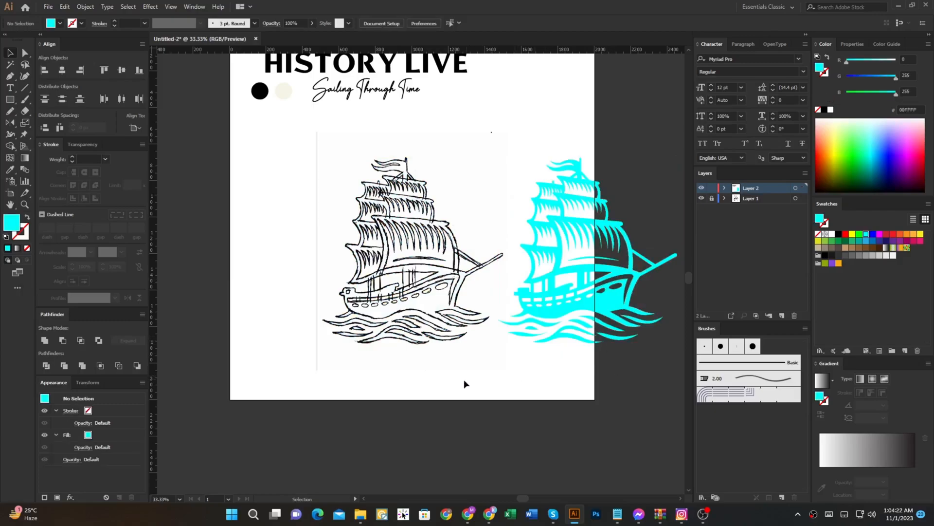
left_click(701, 198)
left_click_drag(571, 232, 404, 232)
Step: Try to colour the merged ship black by sampling the HISTORY LIVE title, then undo it
key("i")
scroll(412, 126, "up", 3)
left_click(411, 141)
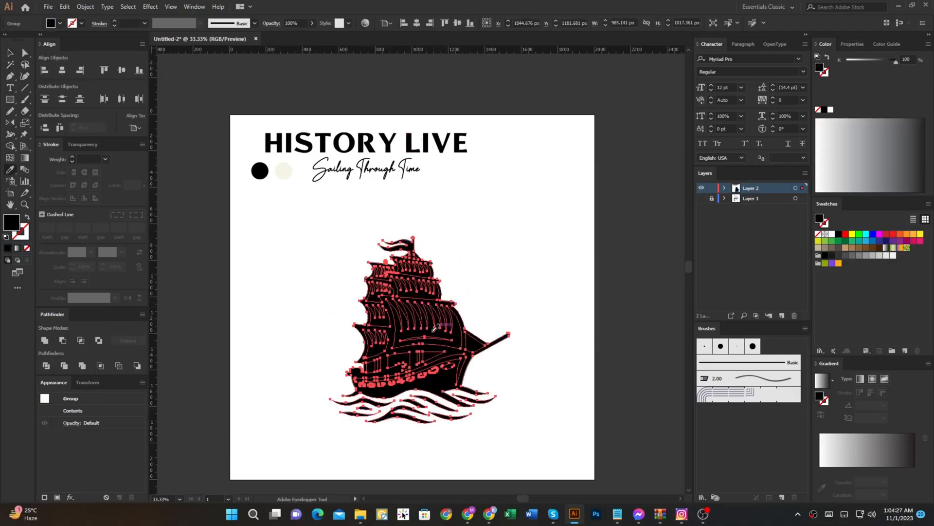
key("ctrl+z")
Step: Isolate the ship group and take out the cyan ship silhouette to expose the unfilled leftover shapes
key("v")
key("ctrl+equal")
key("ctrl+equal")
double_click(457, 302)
key("a")
left_click(457, 302)
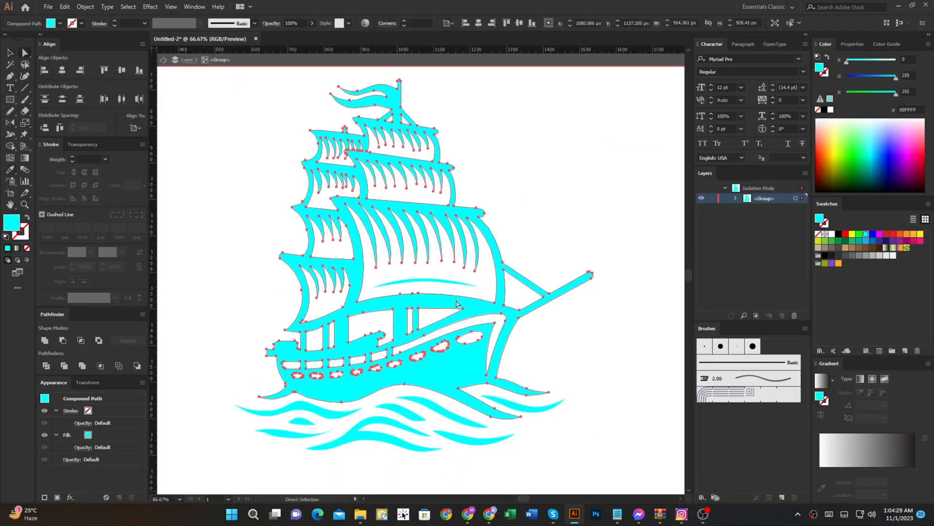
key("Delete")
Step: Remove the unfilled leftover shapes using the Magic Wand and leave isolation mode with the cyan ship restored
key("ctrl+y")
key("y")
left_click(439, 296)
key("ctrl+y")
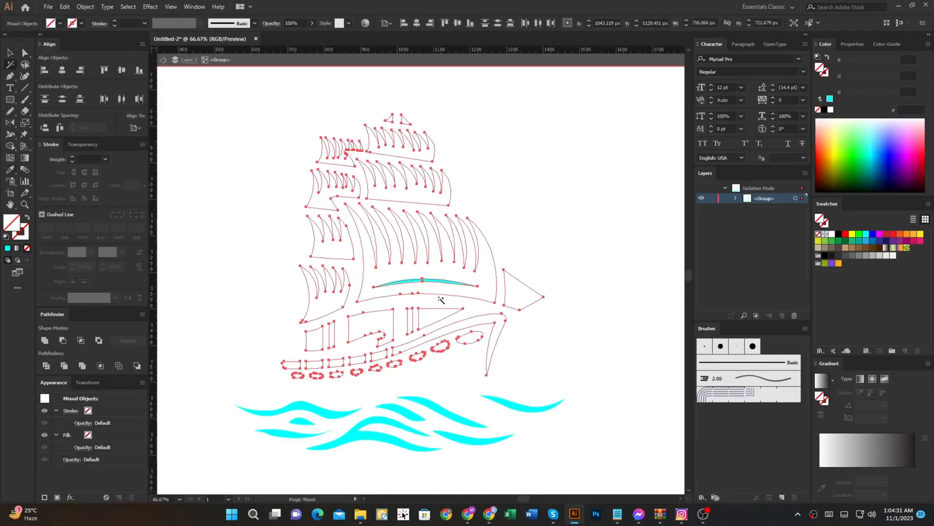
left_click(569, 211)
key("v")
left_click(601, 61)
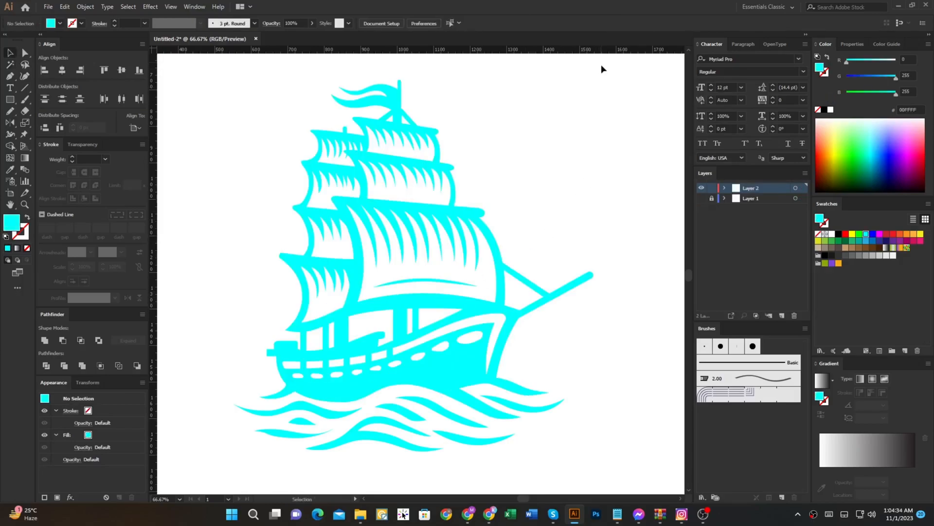
Step: Colour the whole ship black sampled from the HISTORY LIVE title and move it up beneath the tagline
left_click_drag(593, 88, 415, 264)
key("ctrl+minus")
key("ctrl+minus")
key("o")
key("i")
left_click(429, 93)
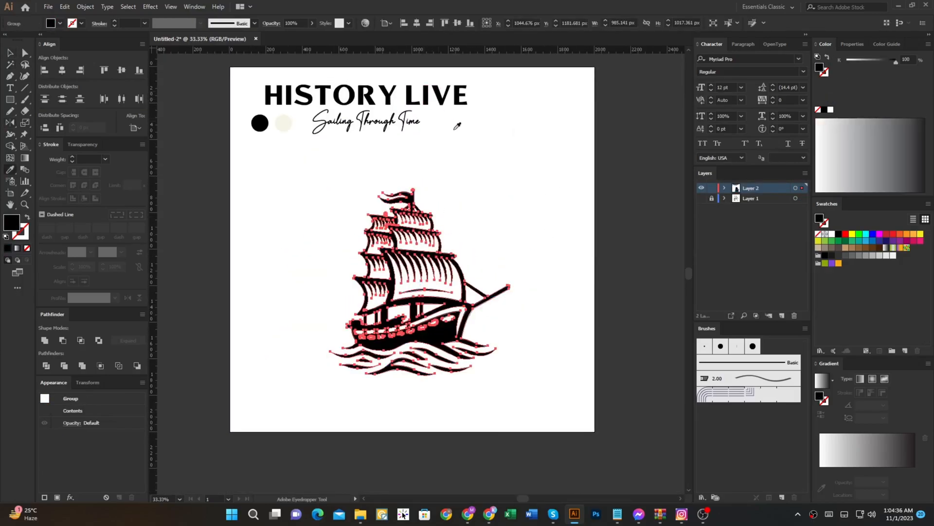
key("v")
left_click(511, 197)
left_click_drag(466, 316, 466, 263)
left_click(491, 200)
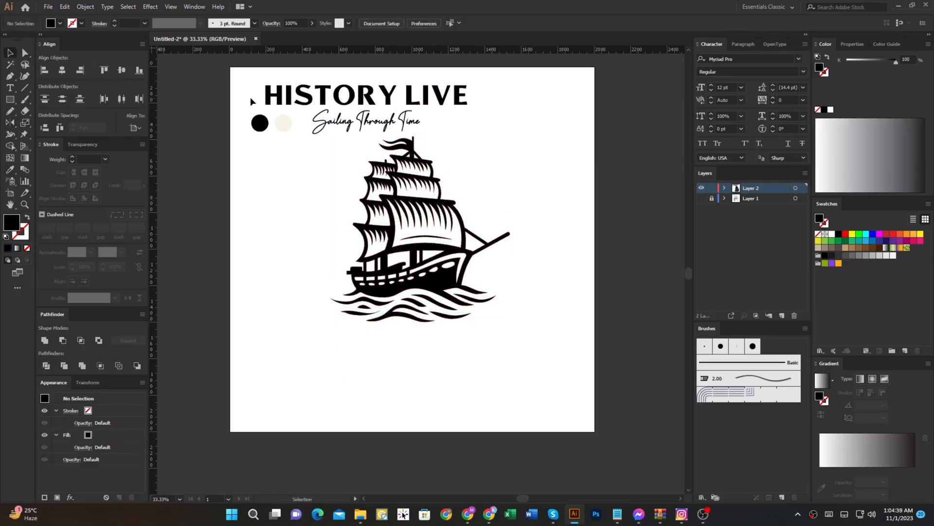
Step: Draw a 2000 × 2000 px rectangle covering the artboard and place it behind the artwork
key("m")
left_click_drag(231, 67, 595, 431)
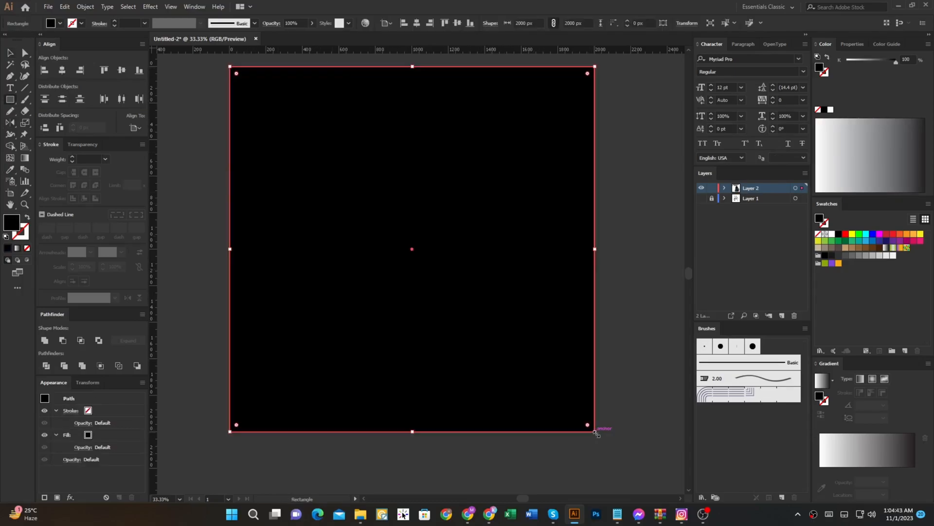
key("o")
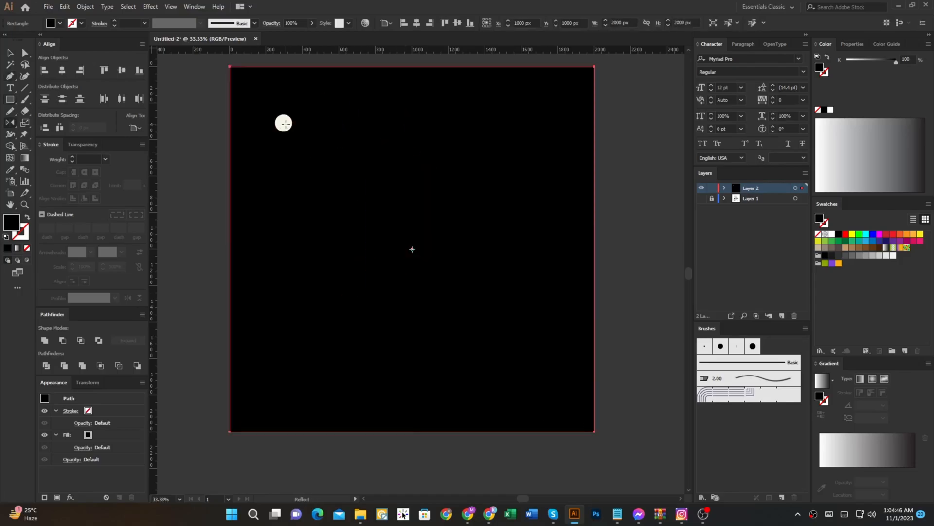
Step: Fill the background rectangle with the cream F6F4E6 sampled from the palette circle and lock it
key("i")
left_click(286, 125)
key("v")
key("ctrl+2")
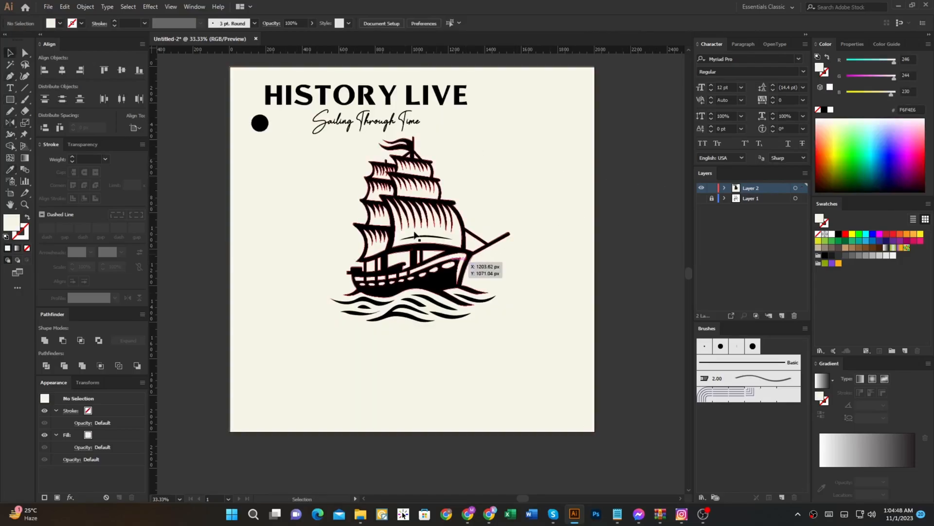
Step: Move the HISTORY LIVE title and tagline below the ship and scale them up to about 1604 px wide
left_click_drag(335, 88, 393, 343)
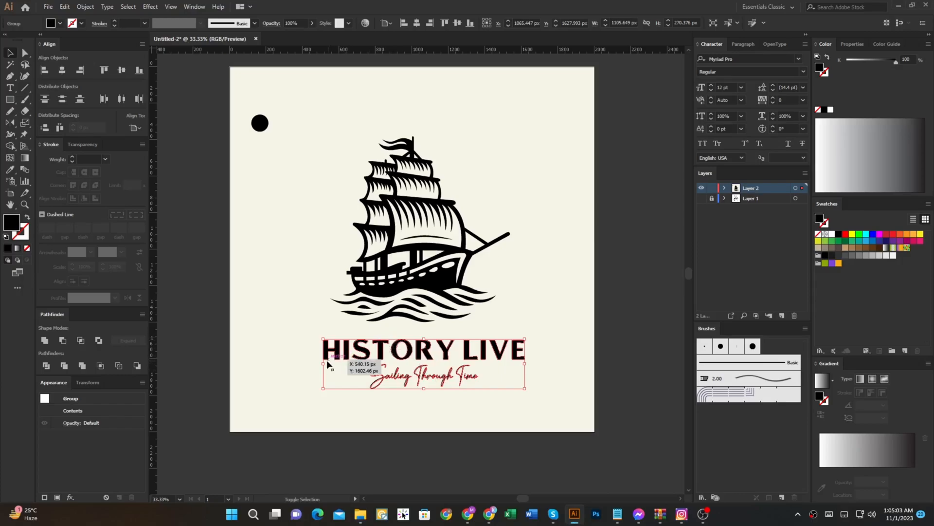
left_click_drag(323, 363, 232, 364)
Step: Scale the ship illustration down proportionally and move it up to leave a gap above the title
left_click(428, 274, "shift")
left_click(512, 174)
left_click(422, 176)
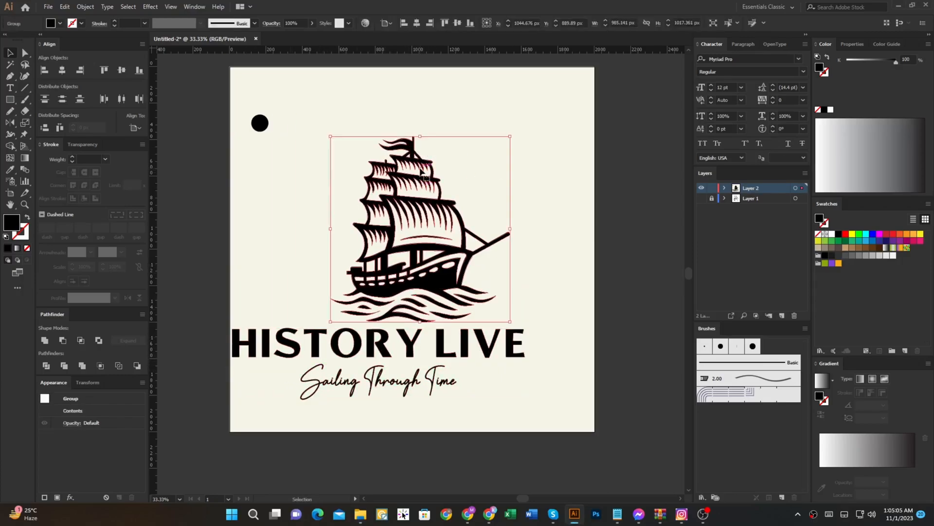
left_click_drag(421, 137, 421, 172)
left_click_drag(419, 193, 419, 161)
Step: Centre the title and tagline horizontally on the artboard, move them up beneath the ship, and scale them down slightly
left_click(486, 284)
left_click(414, 341)
left_click(62, 70)
left_click_drag(415, 336, 417, 271)
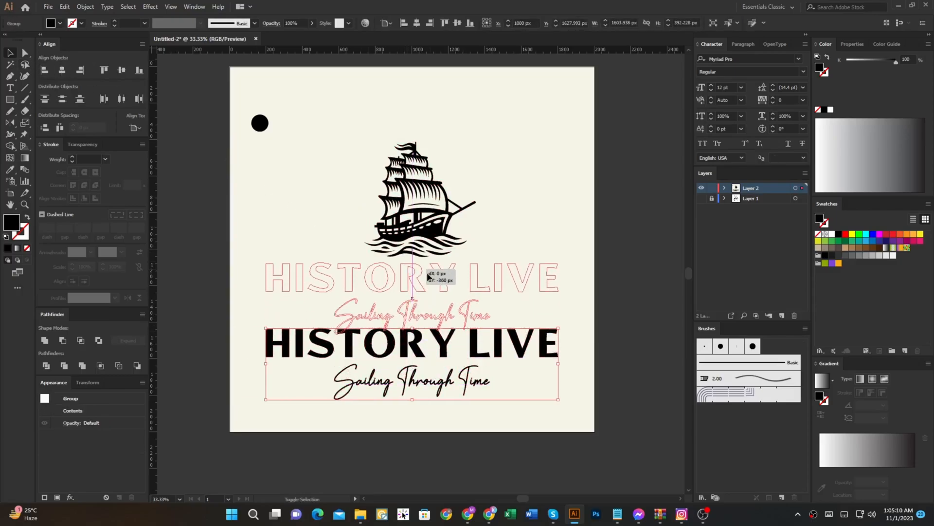
left_click_drag(559, 297, 543, 298)
left_click_drag(467, 281, 468, 286)
left_click_drag(544, 297, 527, 297)
Step: Centre the ship and title together vertically on the artboard and enlarge them to nearly fill its width
left_click_drag(534, 367, 315, 183)
key("Tab")
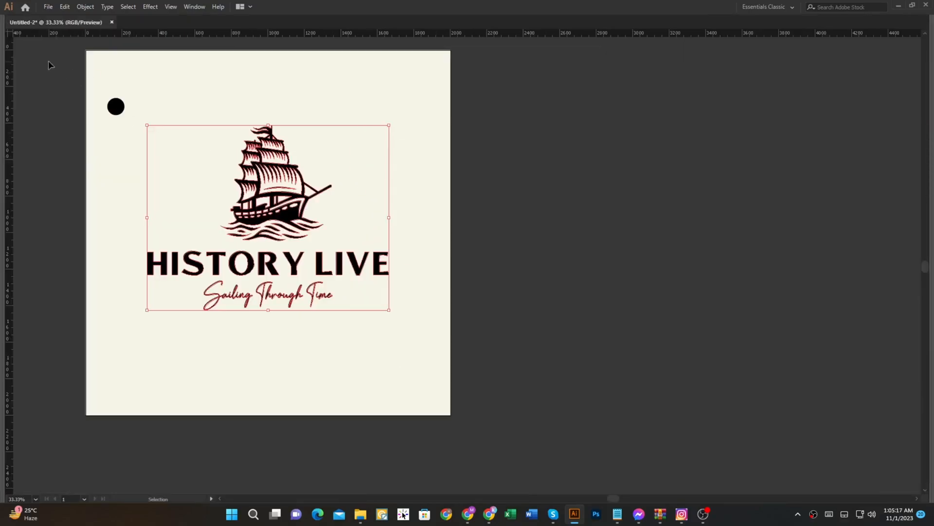
key("Tab")
left_click(121, 71)
left_click_drag(533, 249, 584, 252)
left_click(627, 241, "ctrl")
key("ctrl+0")
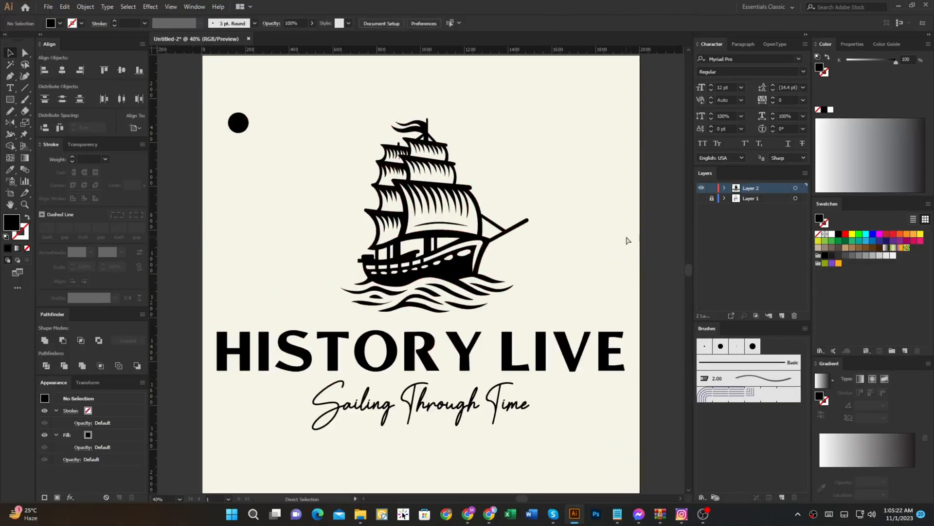
Step: Delete the leftover black circle near the upper-left corner of the artboard
left_click_drag(292, 123, 207, 186)
key("Delete")
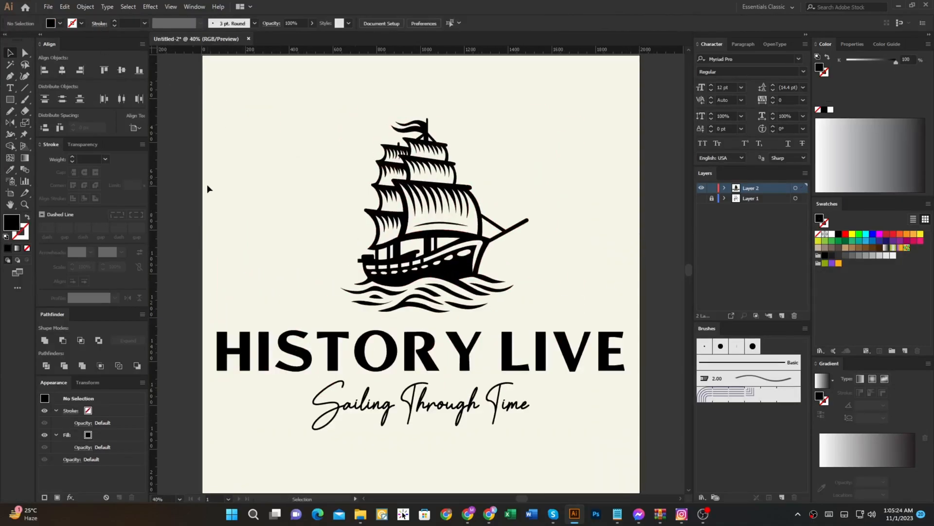